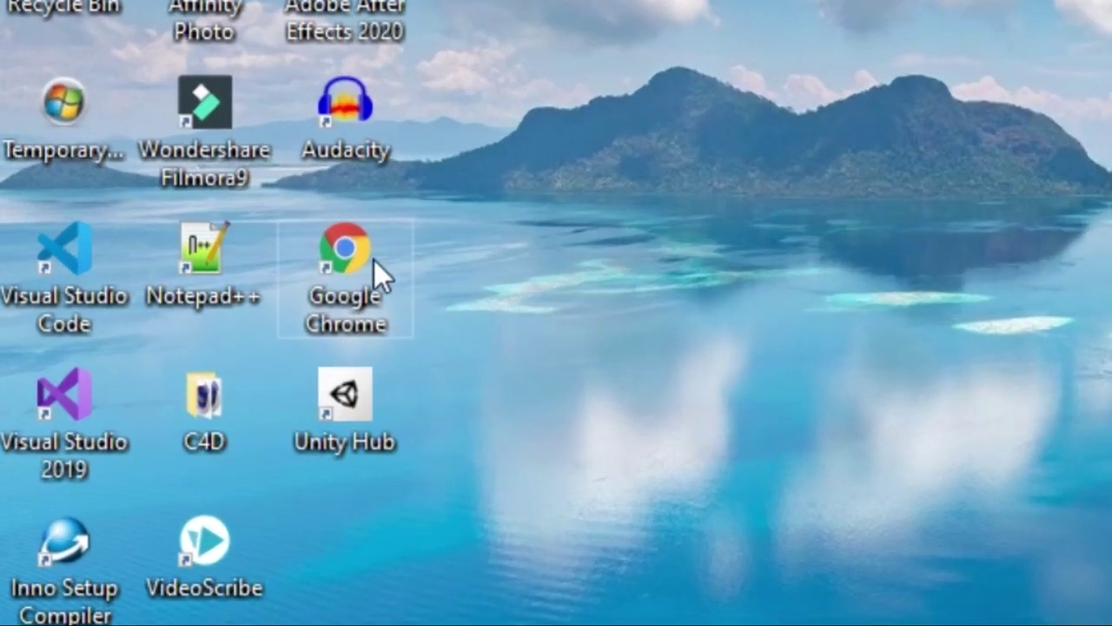
# Open Chrome and load the Firebase console at console.firebase.google.com
pyautogui.doubleClick(358, 255)
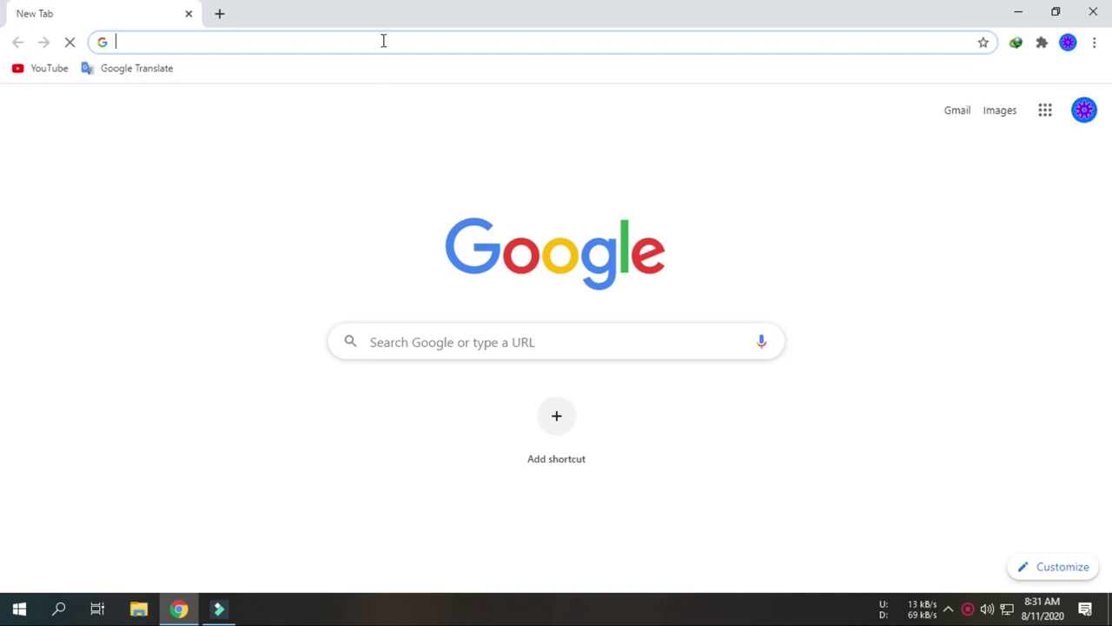
pyautogui.click(382, 40)
pyautogui.write('co')
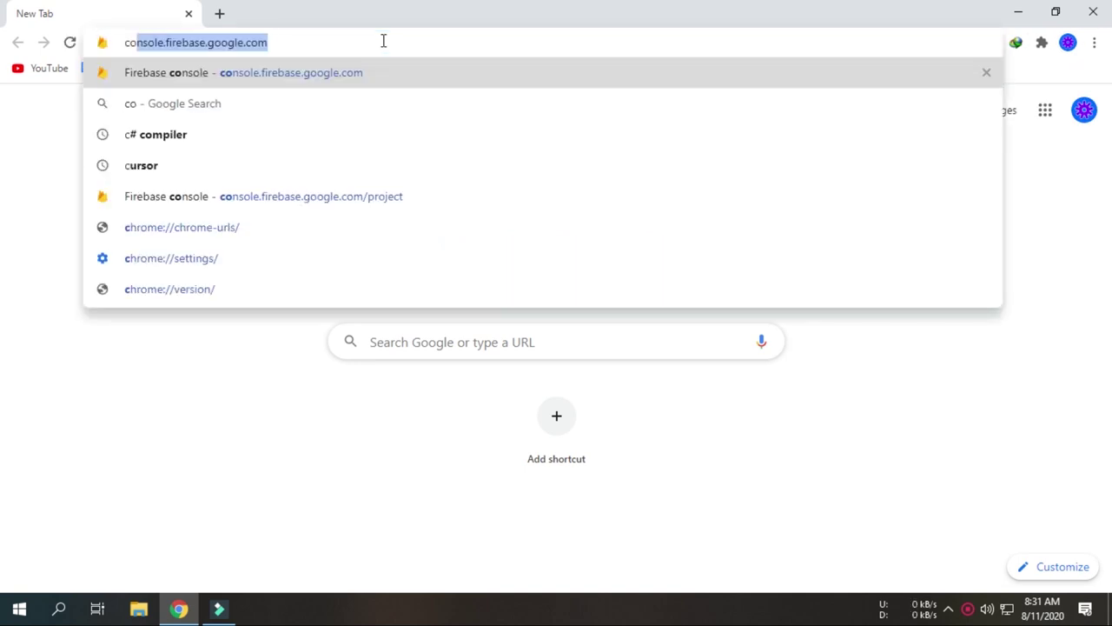
pyautogui.press('Return')
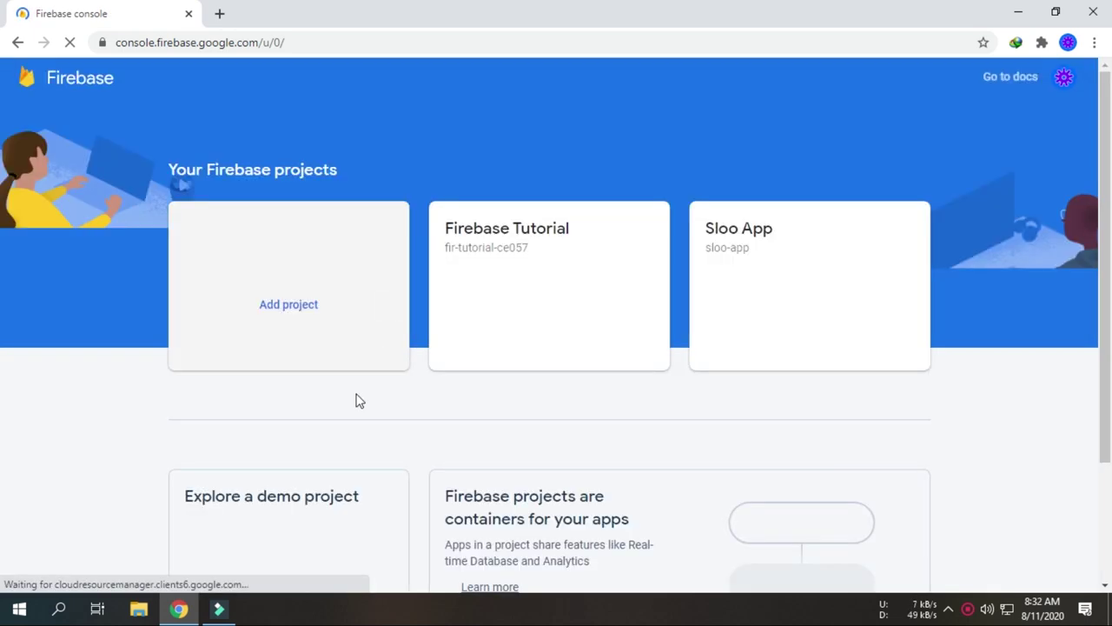
# Start a new Firebase project named 'Firebase Unity' and confirm the name
pyautogui.click(307, 278)
pyautogui.write('F')
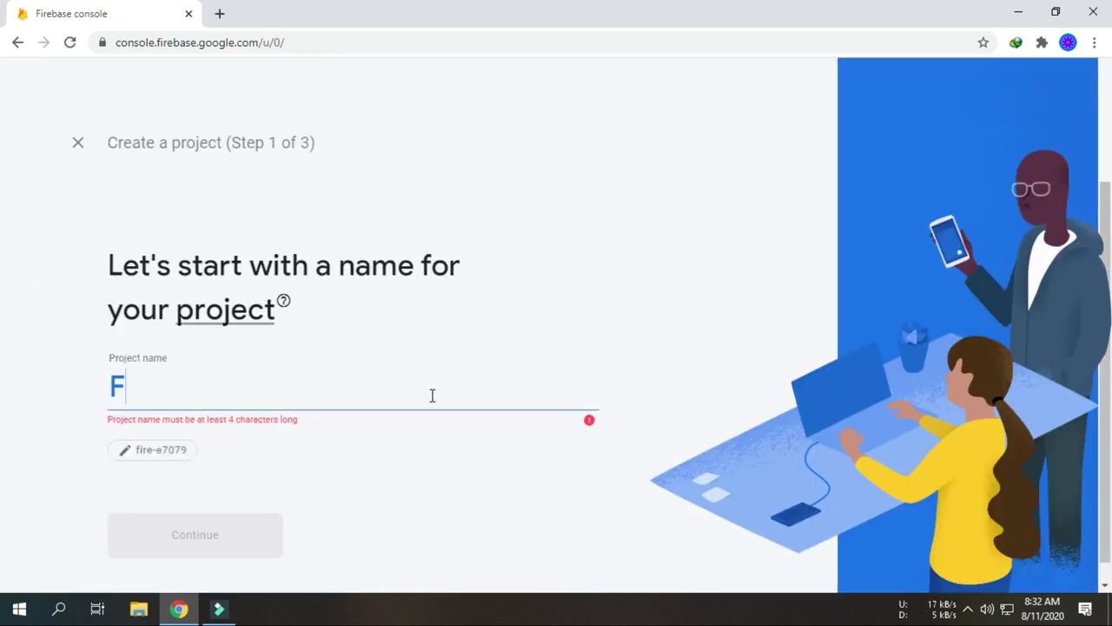
pyautogui.write('irebase Unity')
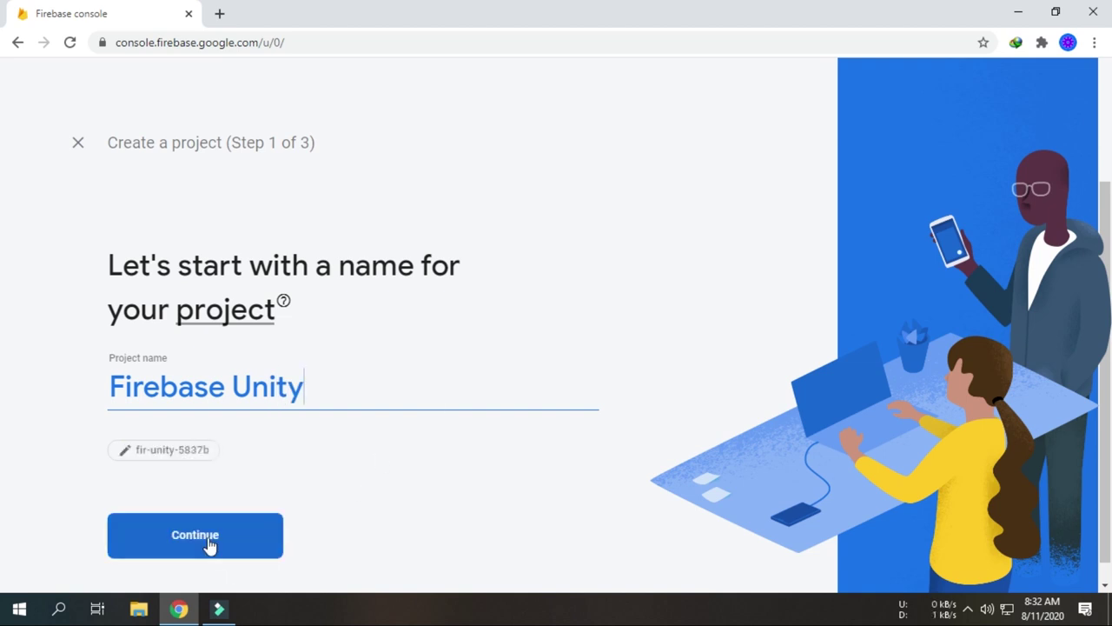
pyautogui.click(235, 540)
pyautogui.scroll(-3, 594, 441)
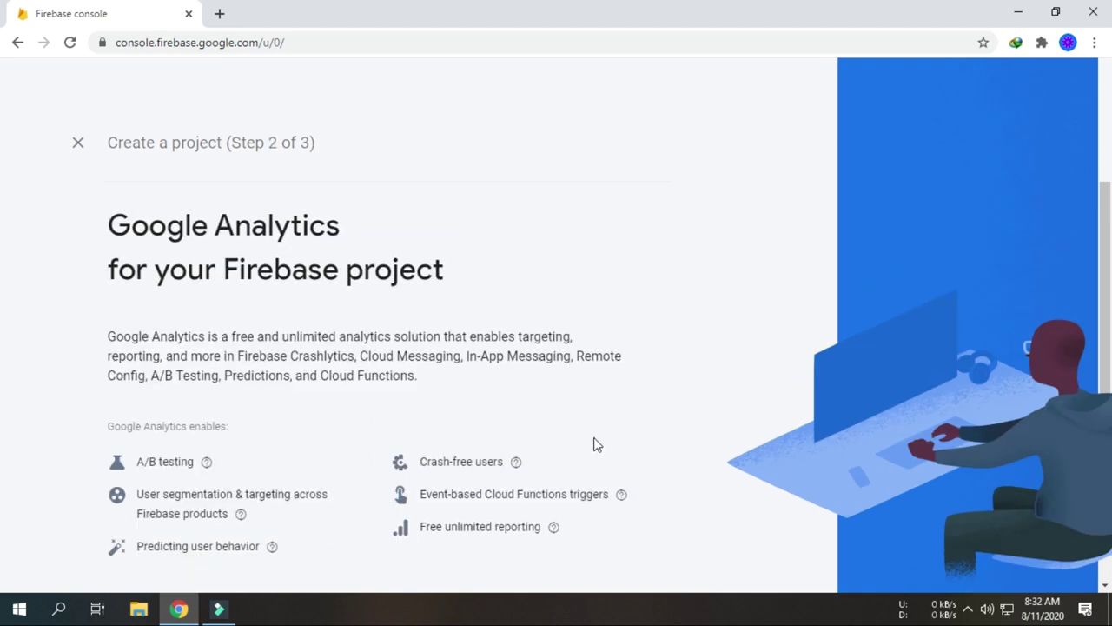
# Link Google Analytics to Default Account for Firebase and create the project
pyautogui.click(587, 517)
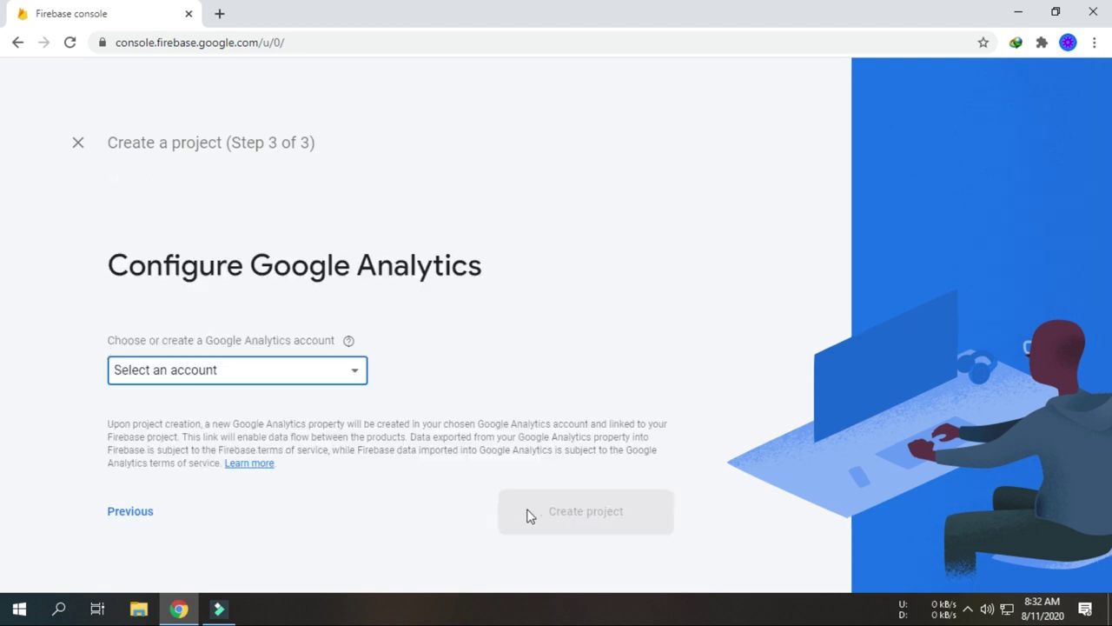
pyautogui.click(352, 381)
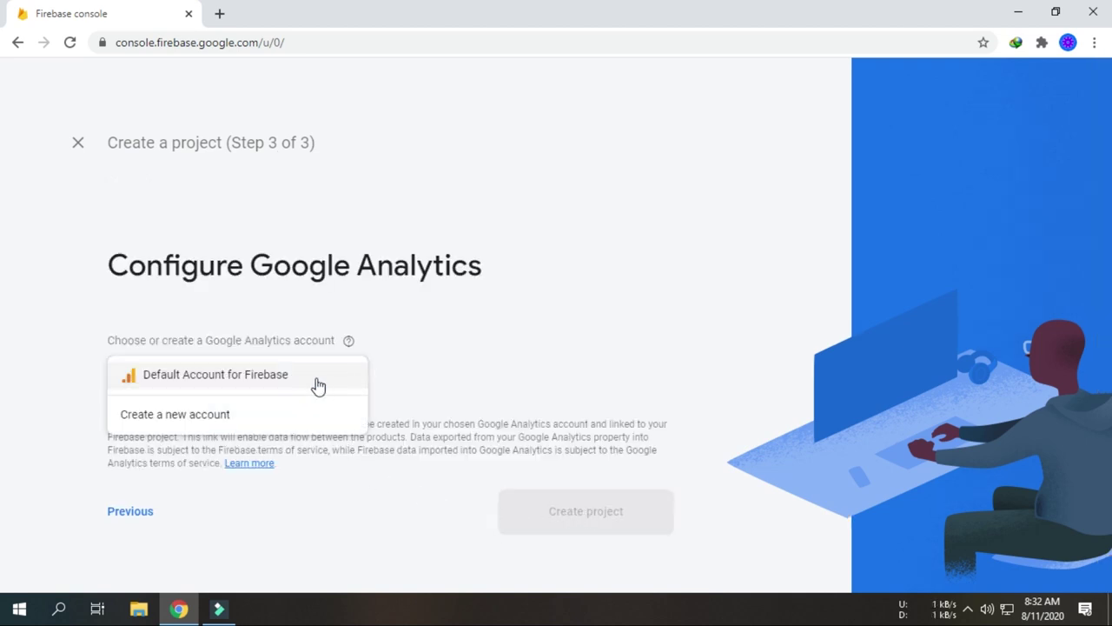
pyautogui.click(312, 375)
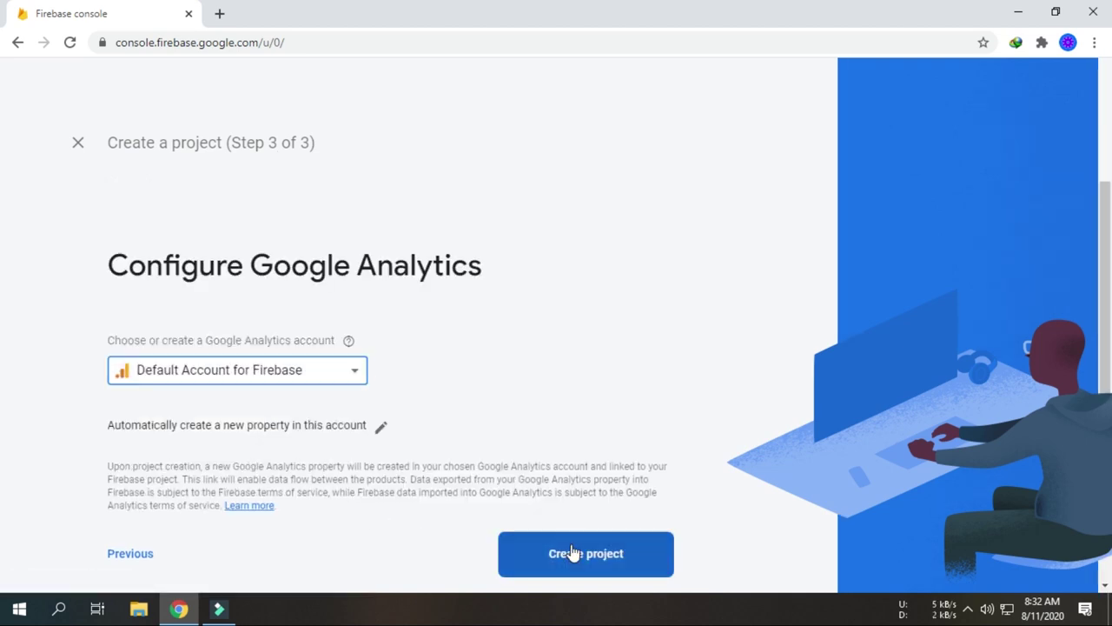
pyautogui.click(571, 550)
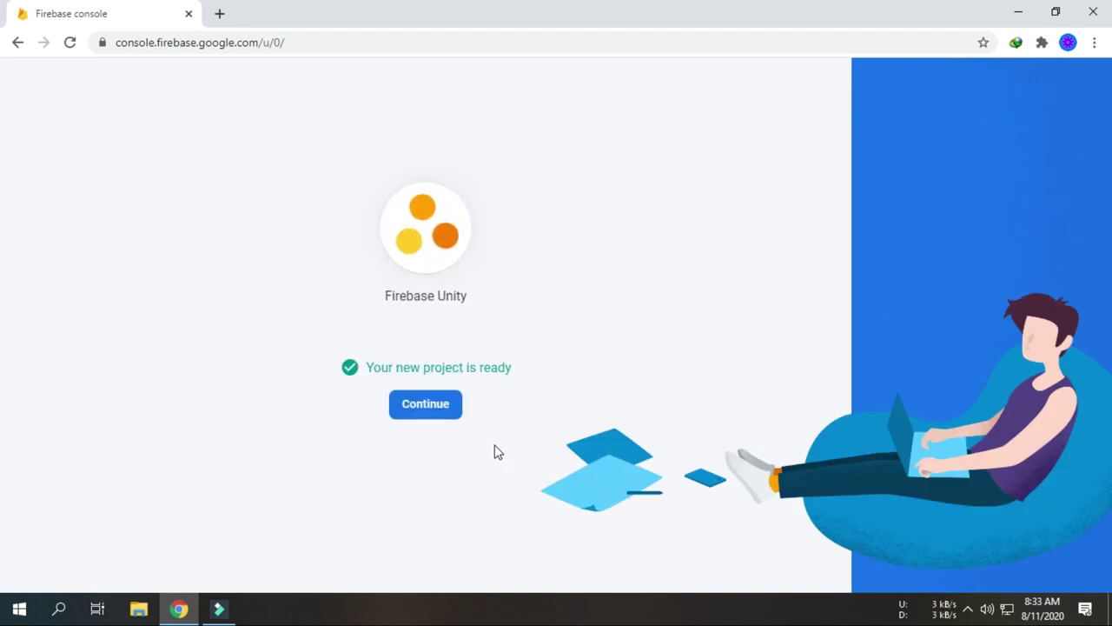
# Enter the new project and begin adding a Unity app registered for Android
pyautogui.click(435, 408)
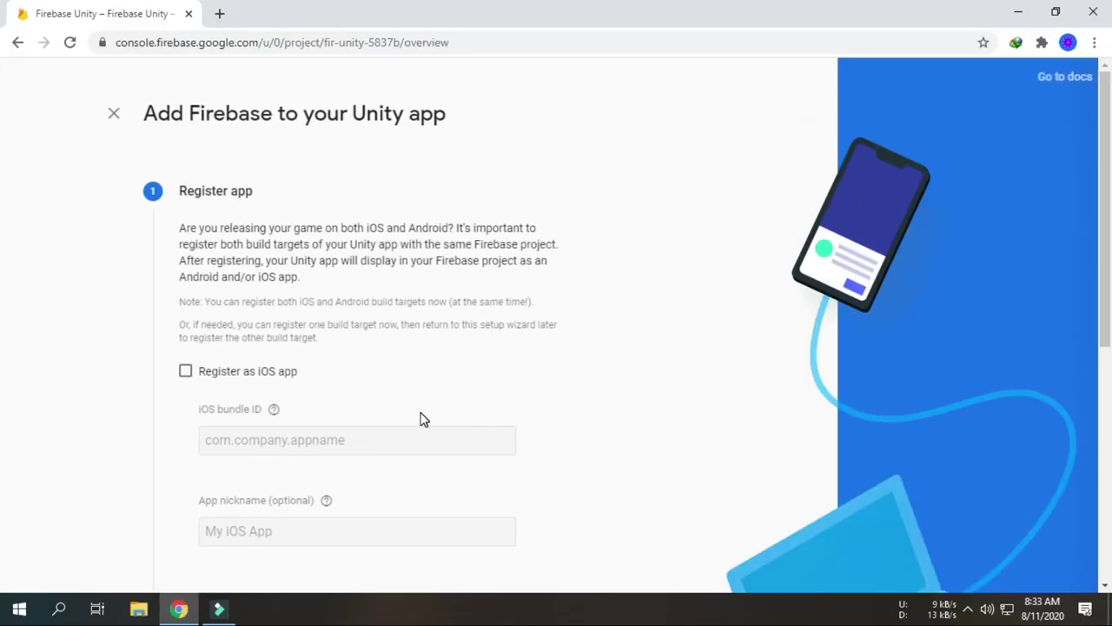
pyautogui.scroll(-3, 420, 419)
pyautogui.click(186, 366)
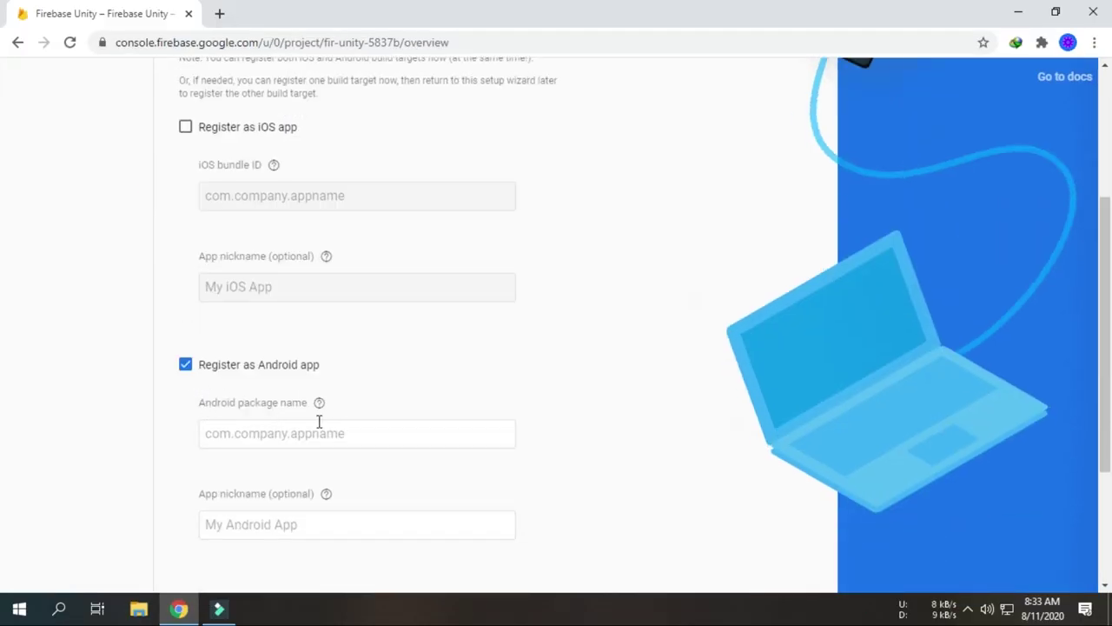
# Register the Android app with package name com.firebase.unity
pyautogui.scroll(-1, 366, 429)
pyautogui.click(343, 351)
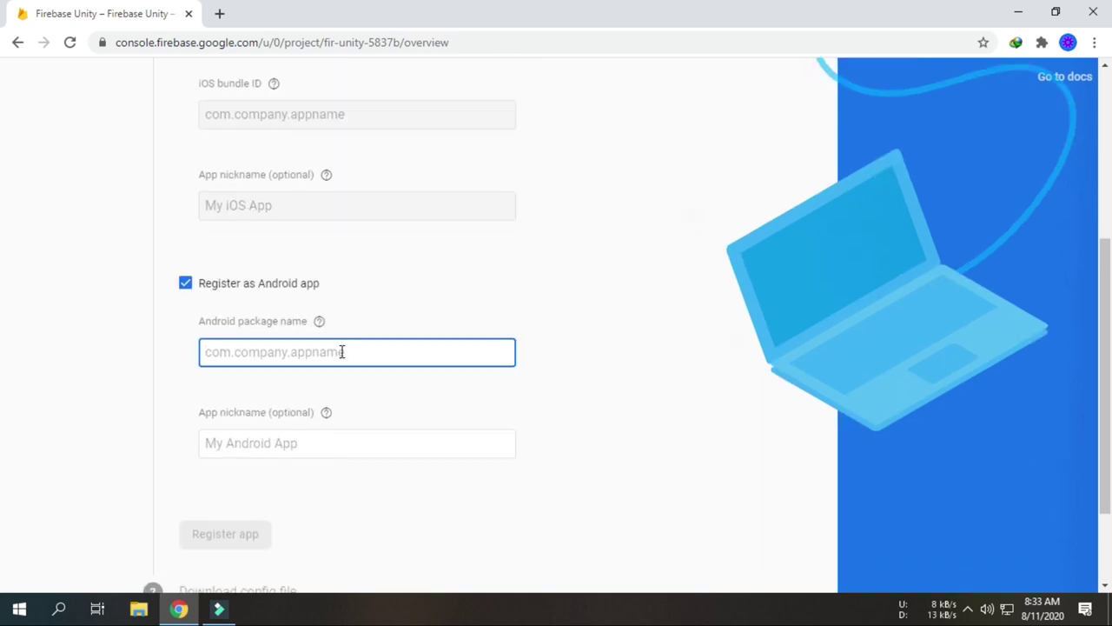
pyautogui.write('com.firebase.')
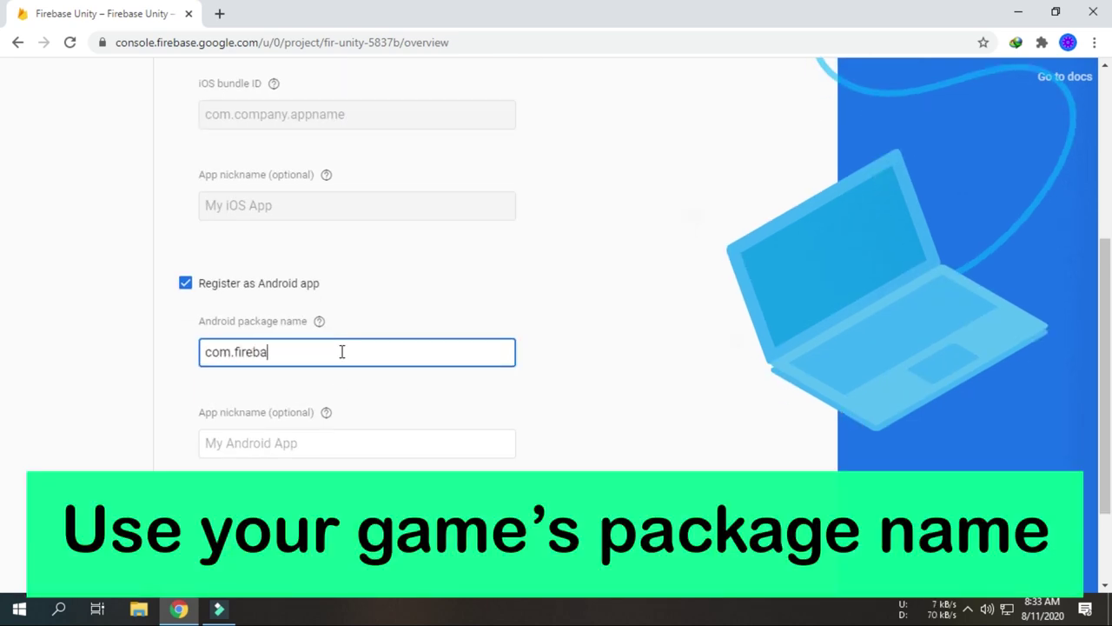
pyautogui.write('unity')
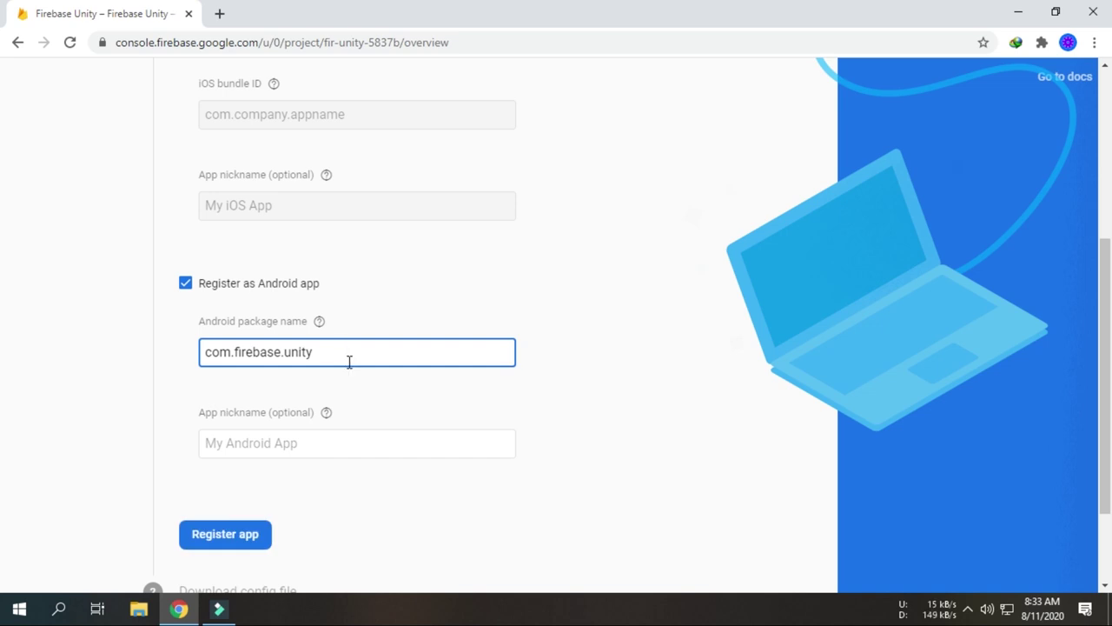
pyautogui.click(254, 540)
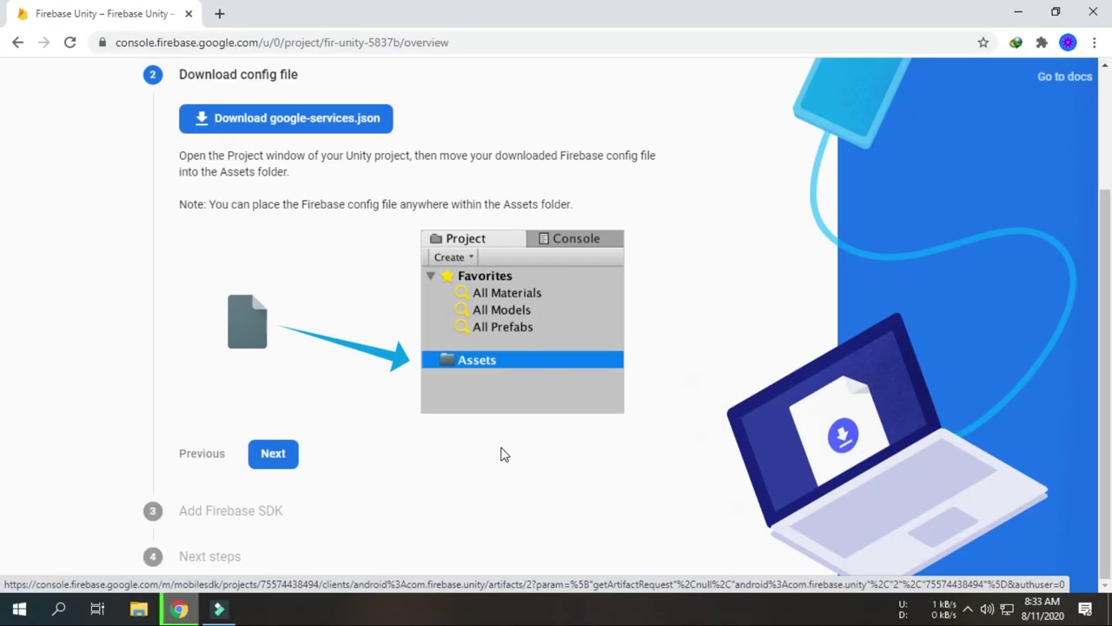
# Step past the config-file and Firebase SDK steps and continue to the console
pyautogui.scroll(-1, 489, 460)
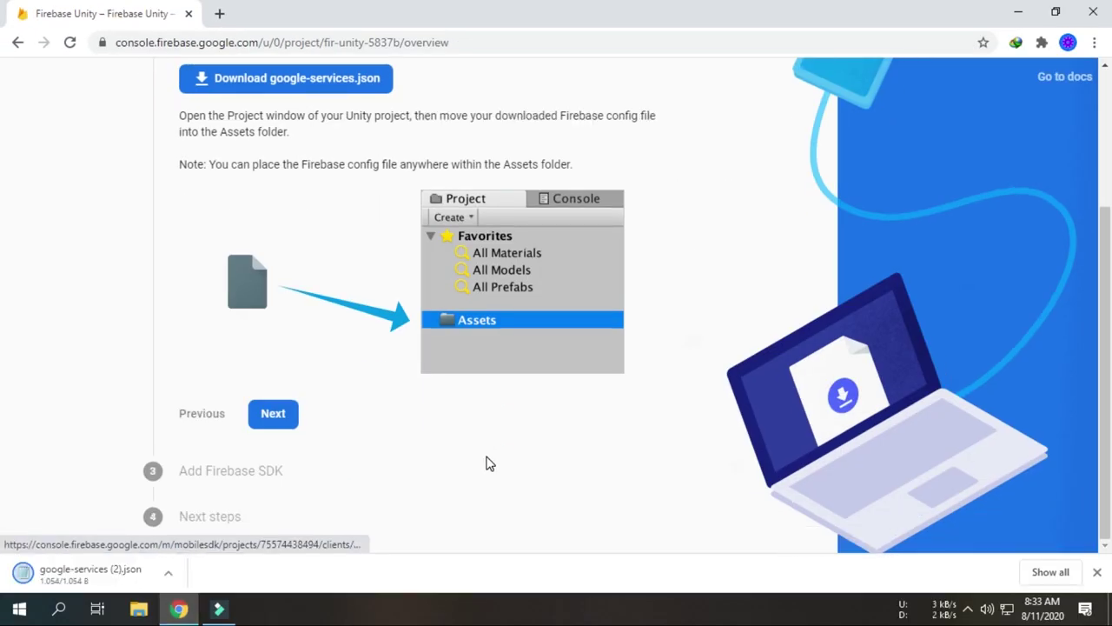
pyautogui.click(286, 412)
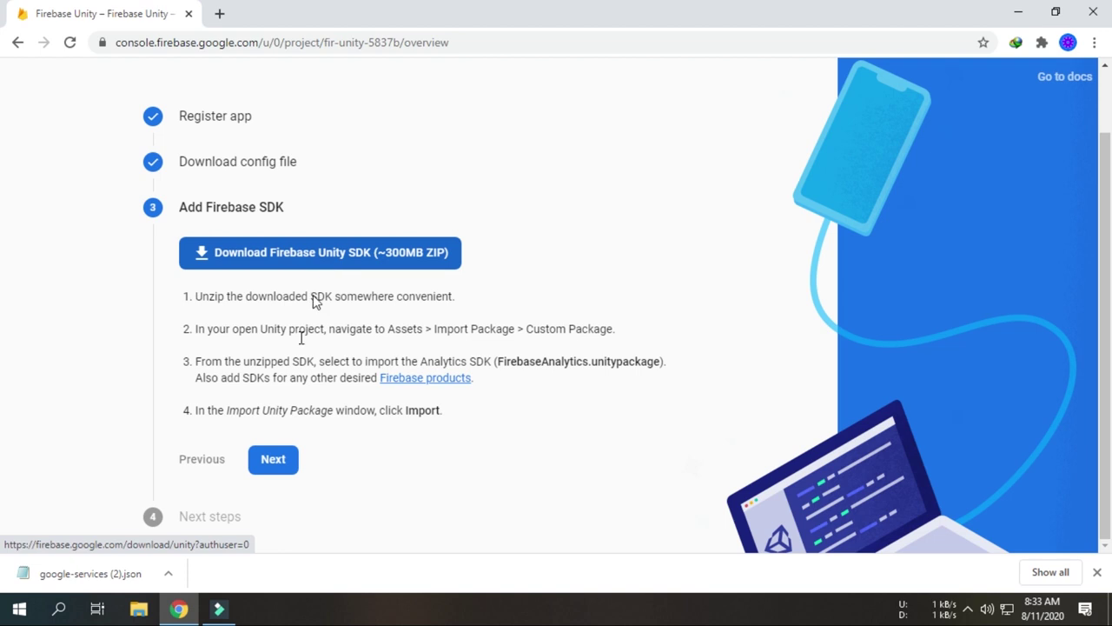
pyautogui.click(288, 467)
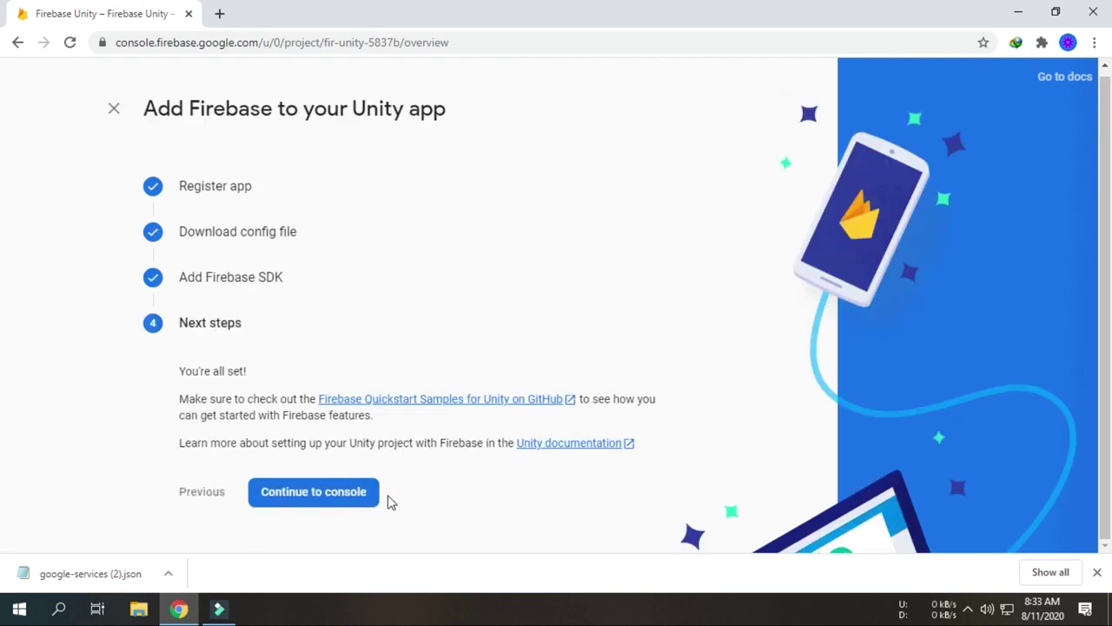
pyautogui.click(372, 493)
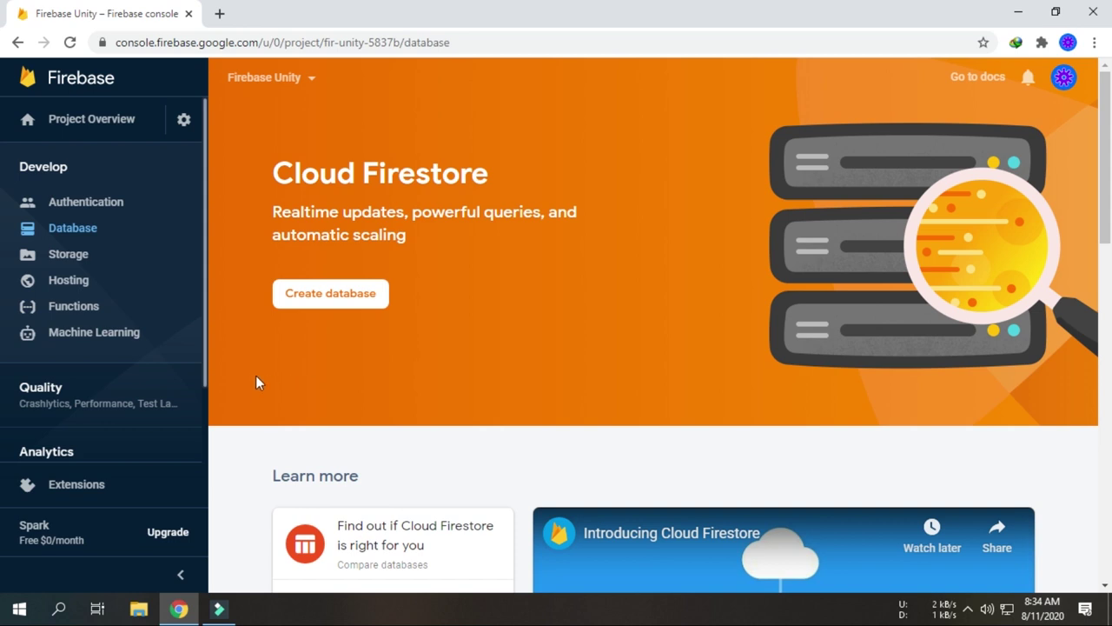
# Create a Realtime Database in test mode, then minimize Chrome to the desktop
pyautogui.scroll(-6, 250, 377)
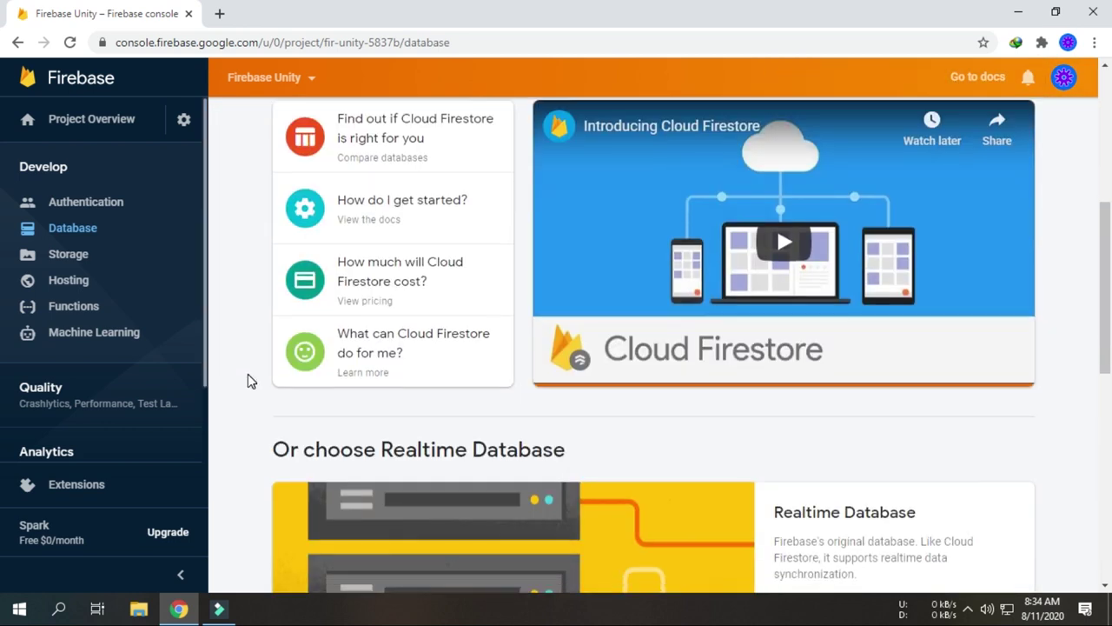
pyautogui.scroll(-1, 247, 380)
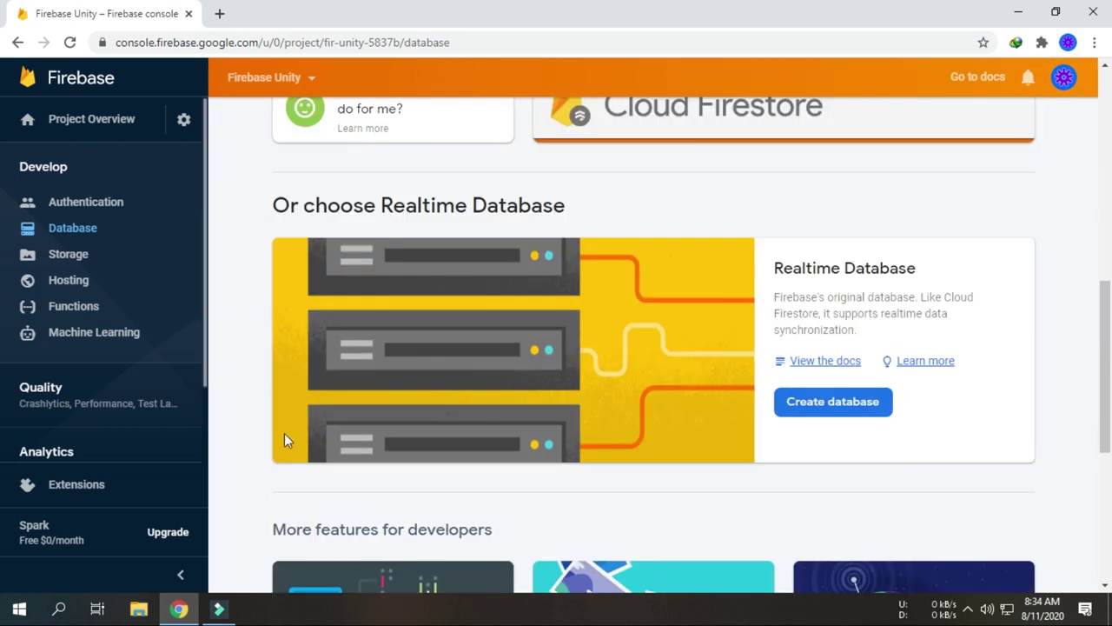
pyautogui.click(856, 414)
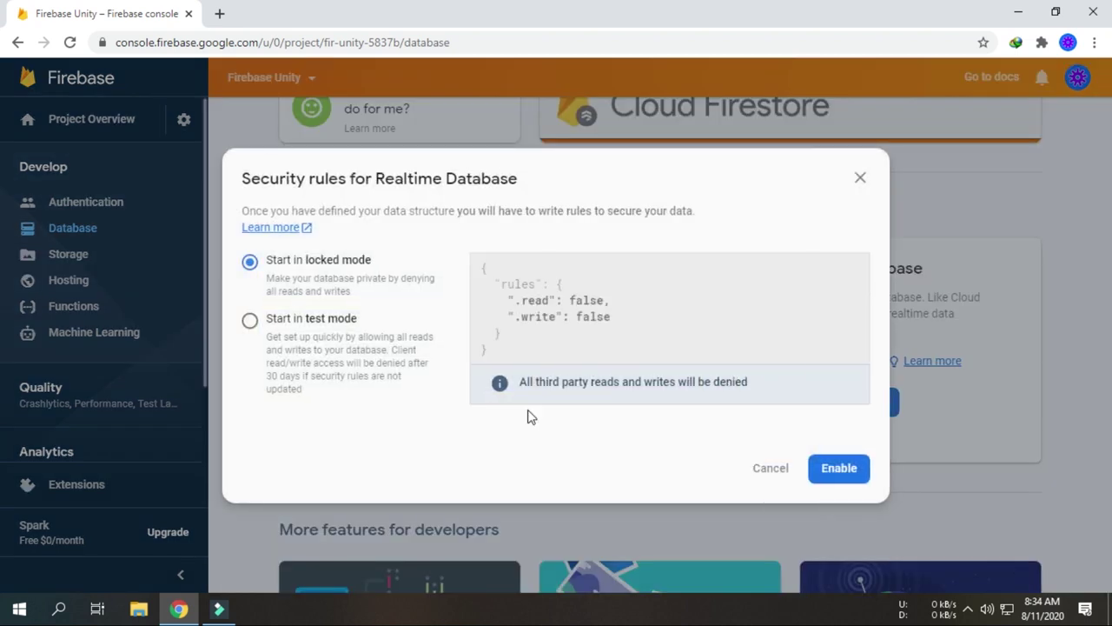
pyautogui.click(292, 327)
pyautogui.click(836, 467)
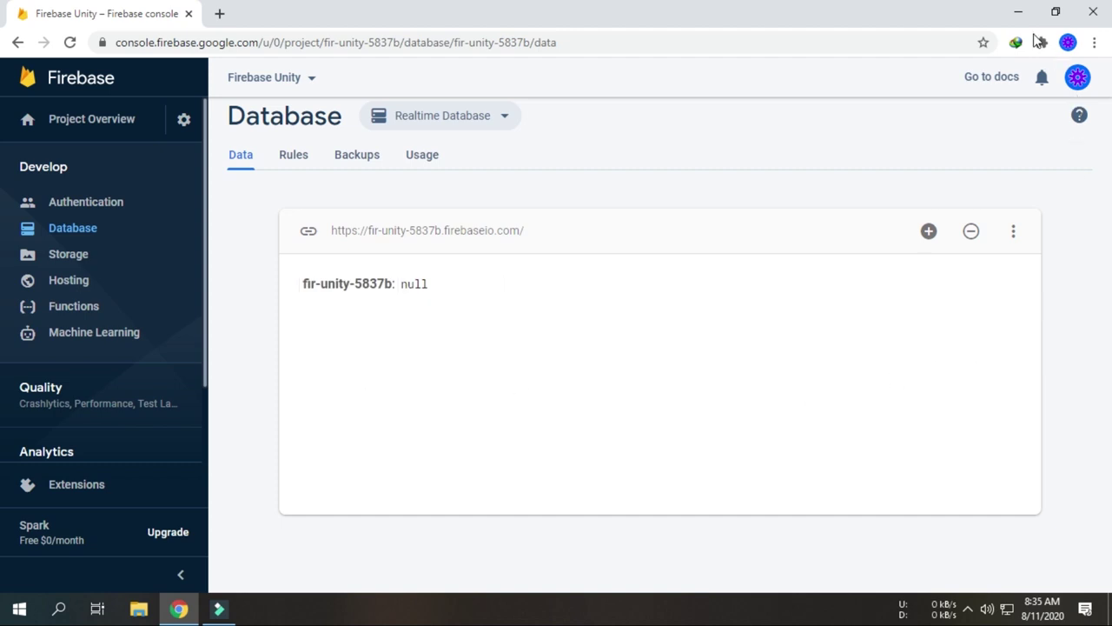
pyautogui.click(1018, 12)
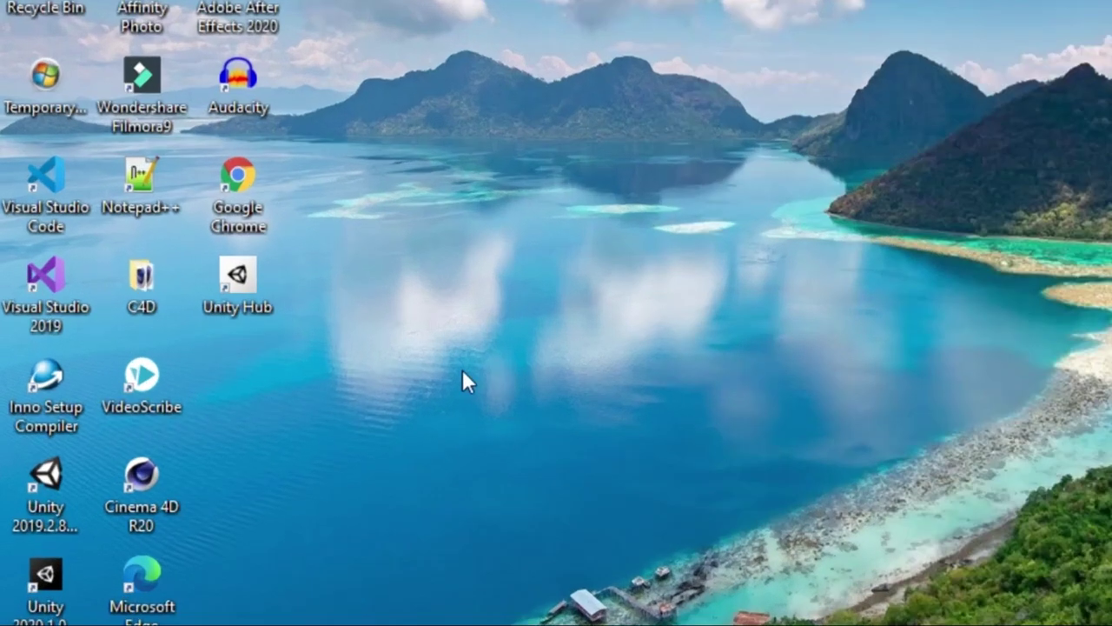
# From Unity Hub, create a new 2D project named 'Firebase Unity'
pyautogui.doubleClick(161, 275)
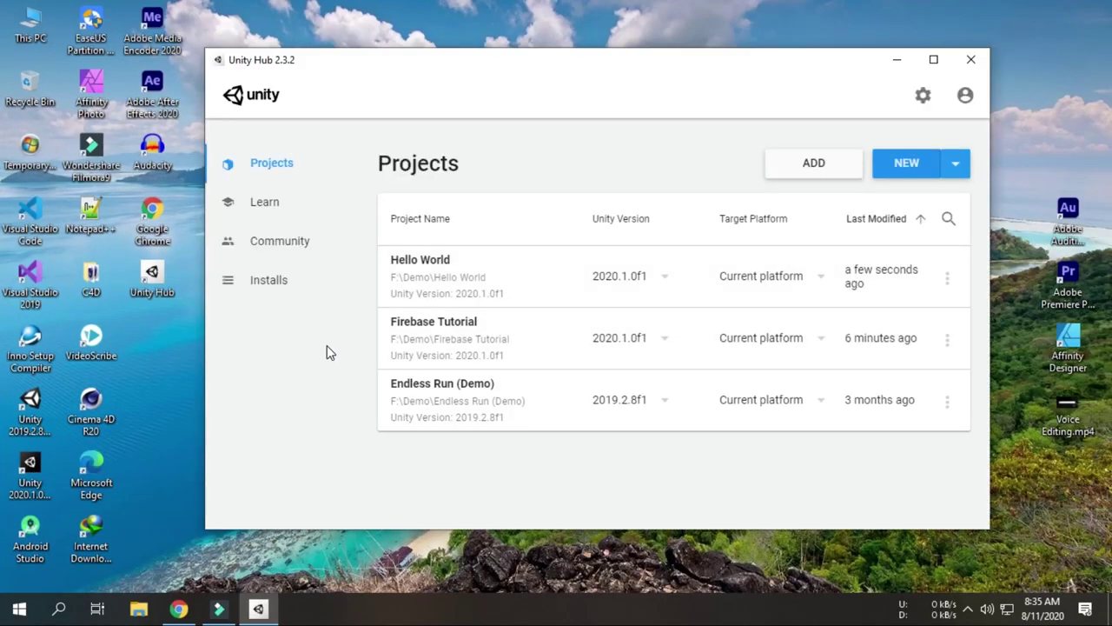
pyautogui.click(923, 164)
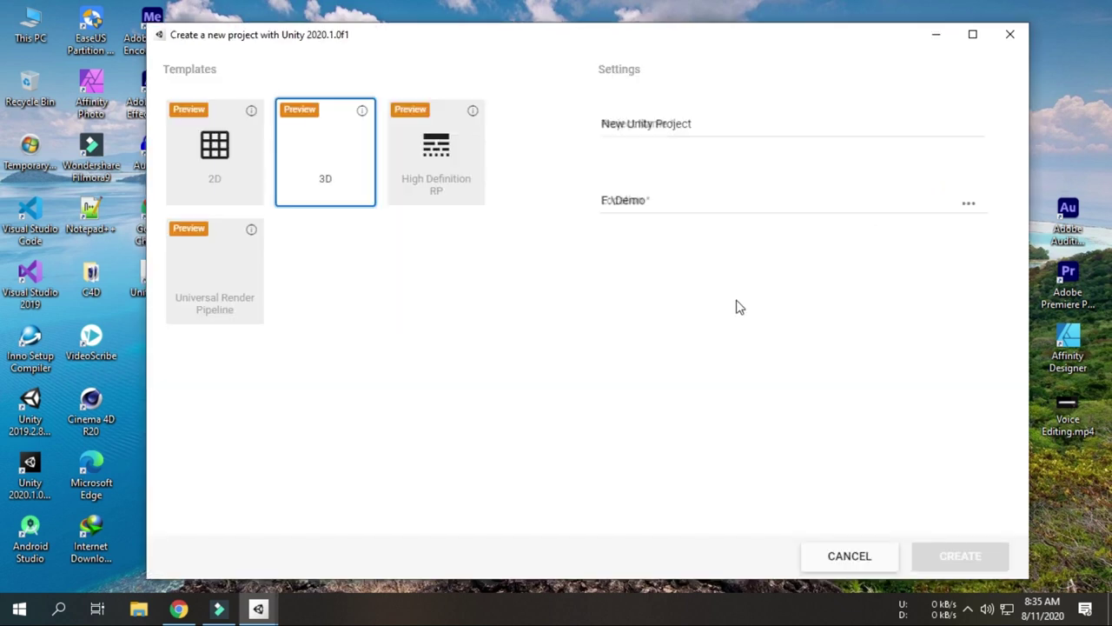
pyautogui.click(219, 153)
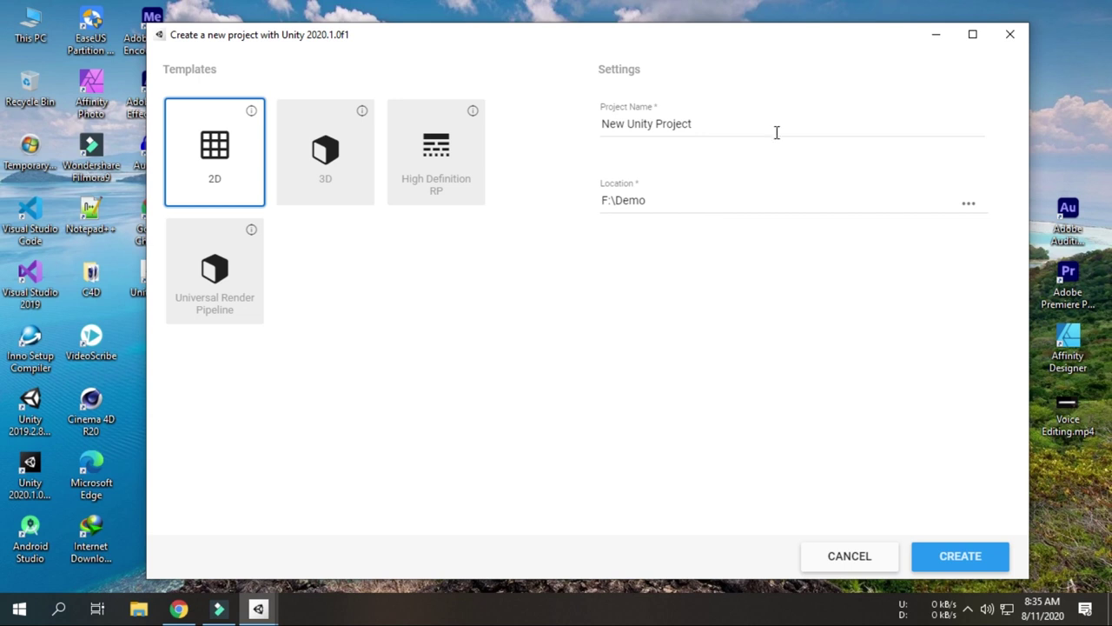
pyautogui.click(659, 129)
pyautogui.write('Firebase Unity')
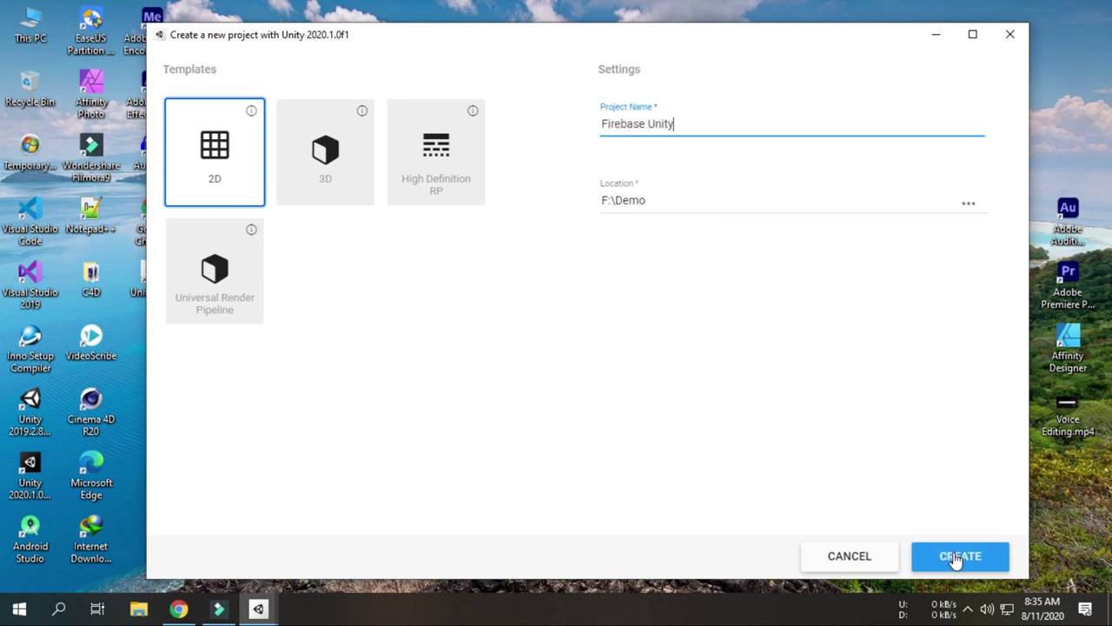
pyautogui.click(955, 559)
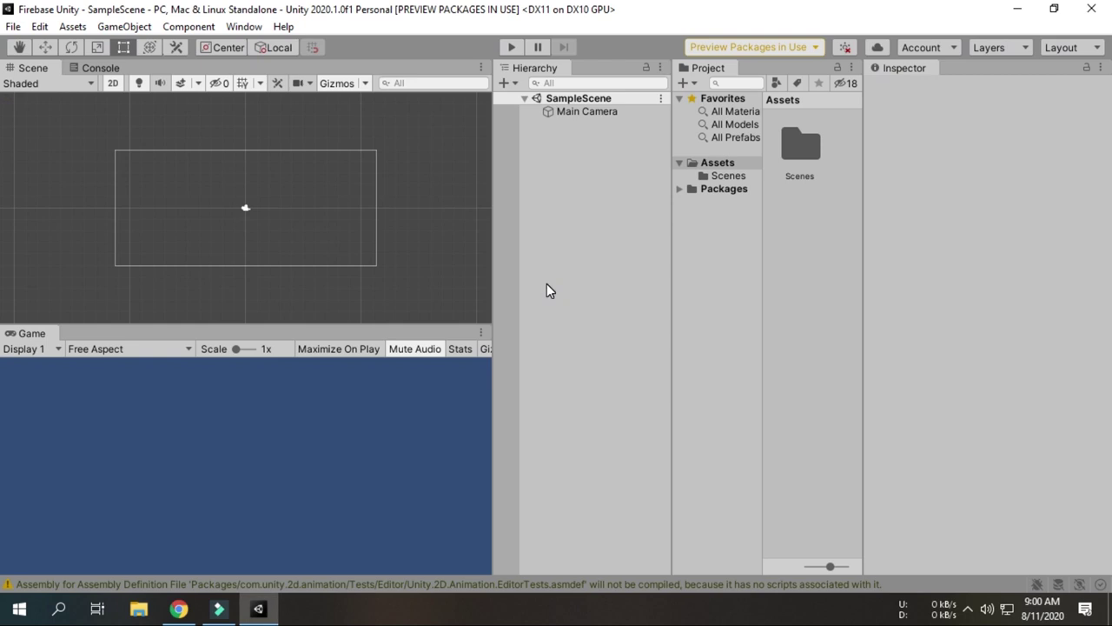
# Switch the build platform to Android in Build Settings and close the window
pyautogui.click(13, 26)
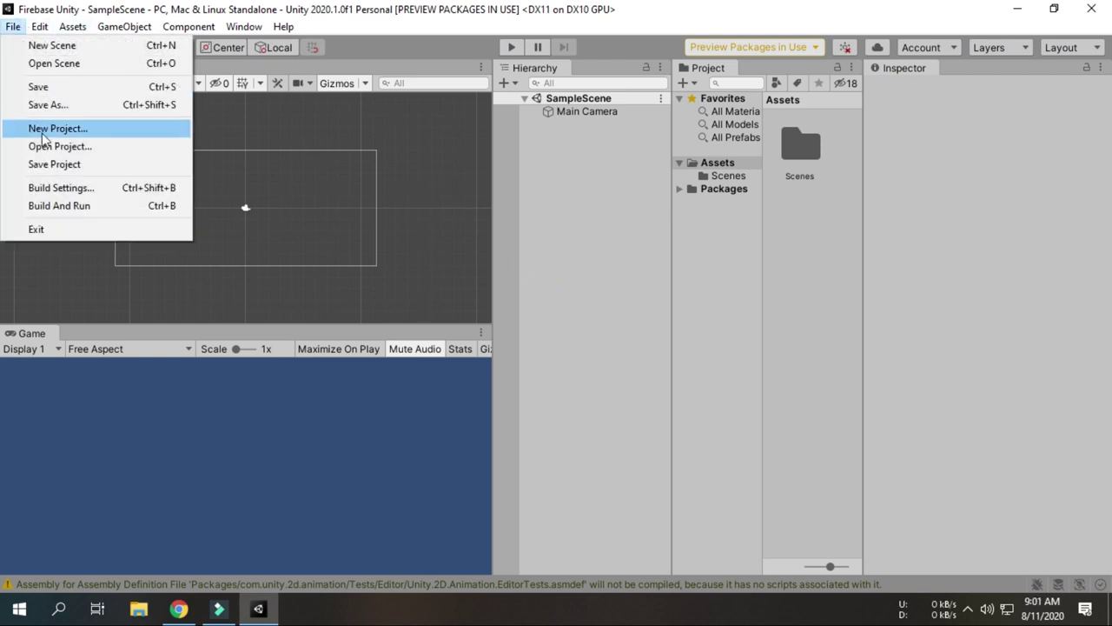
pyautogui.click(59, 186)
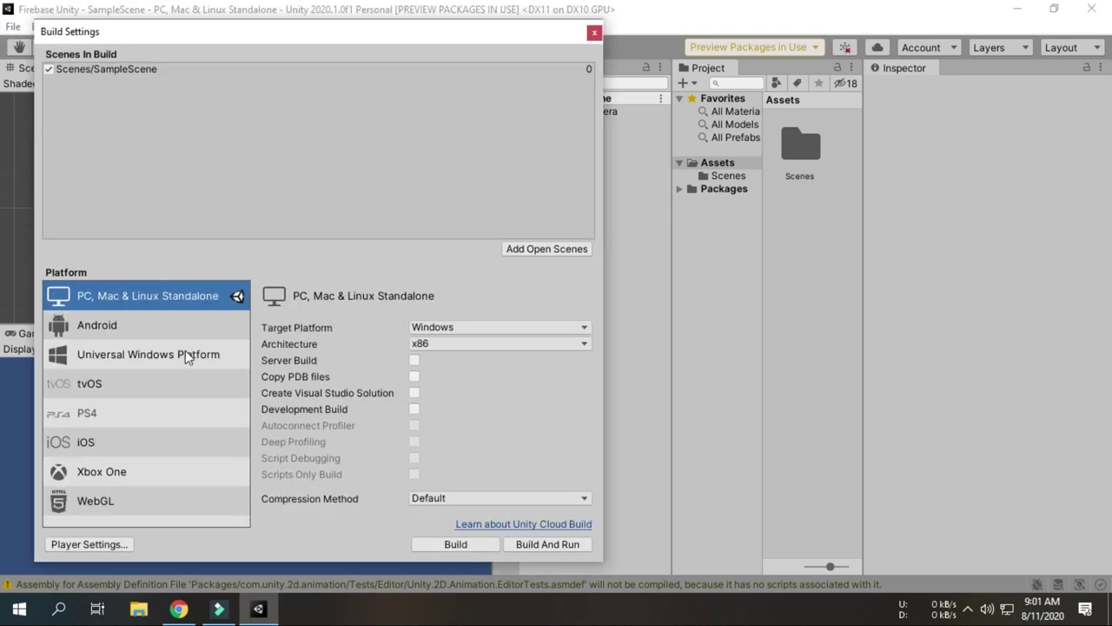
pyautogui.click(178, 317)
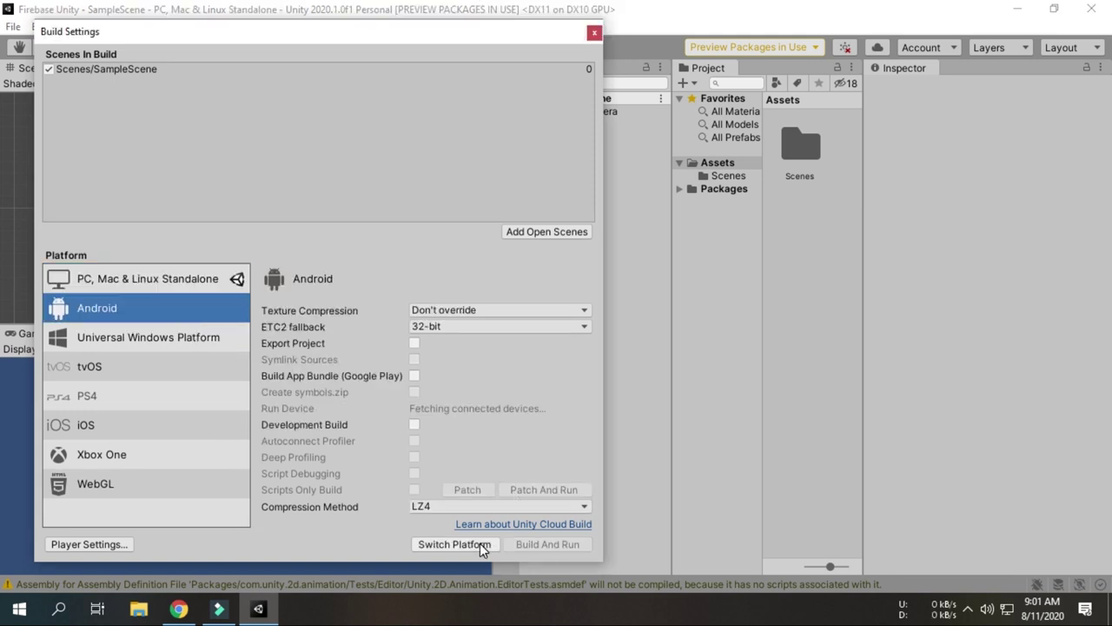
pyautogui.click(479, 544)
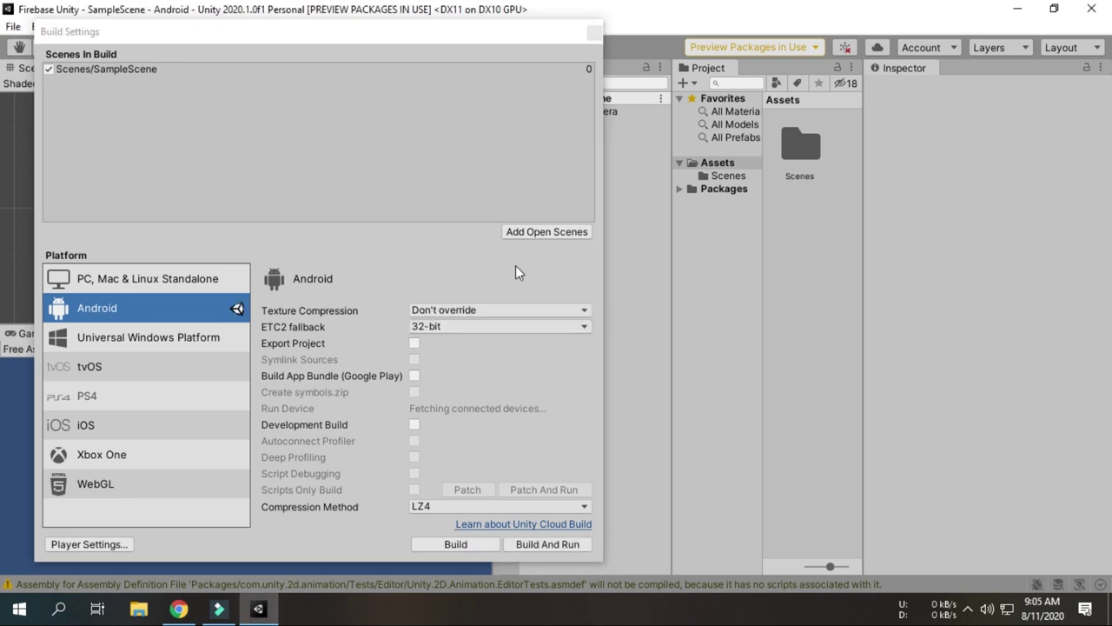
pyautogui.click(596, 34)
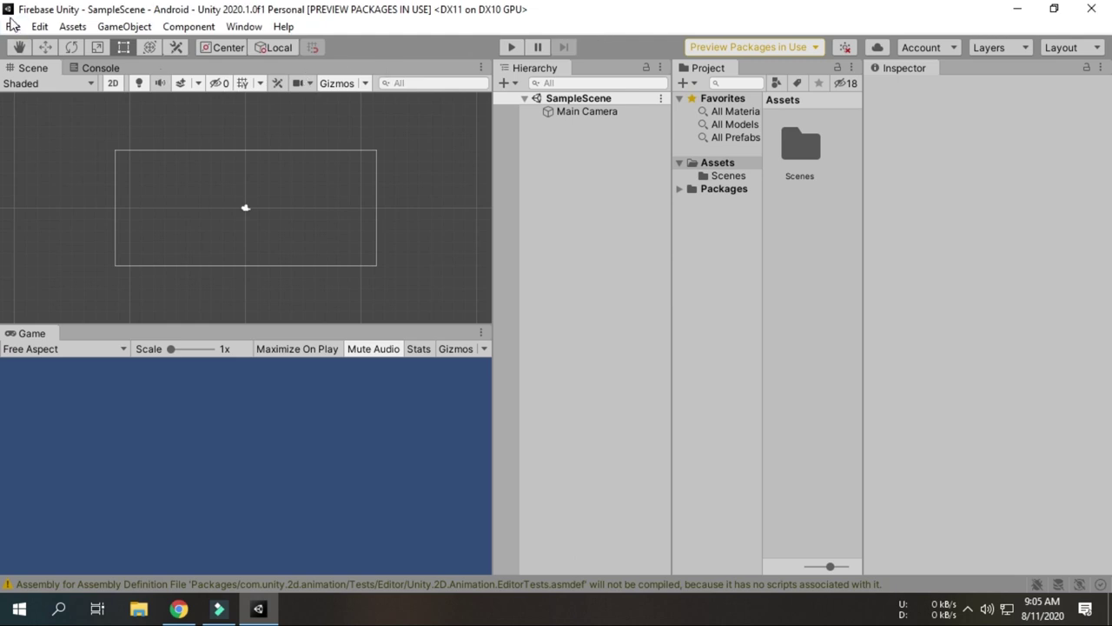
pyautogui.click(57, 27)
# Open FirebaseDatabase.unitypackage as a custom package from D:\firebase_unity_sdk_6.7.0\firebase_unity_sdk\dotnet4
pyautogui.moveTo(278, 227)
pyautogui.click(346, 228)
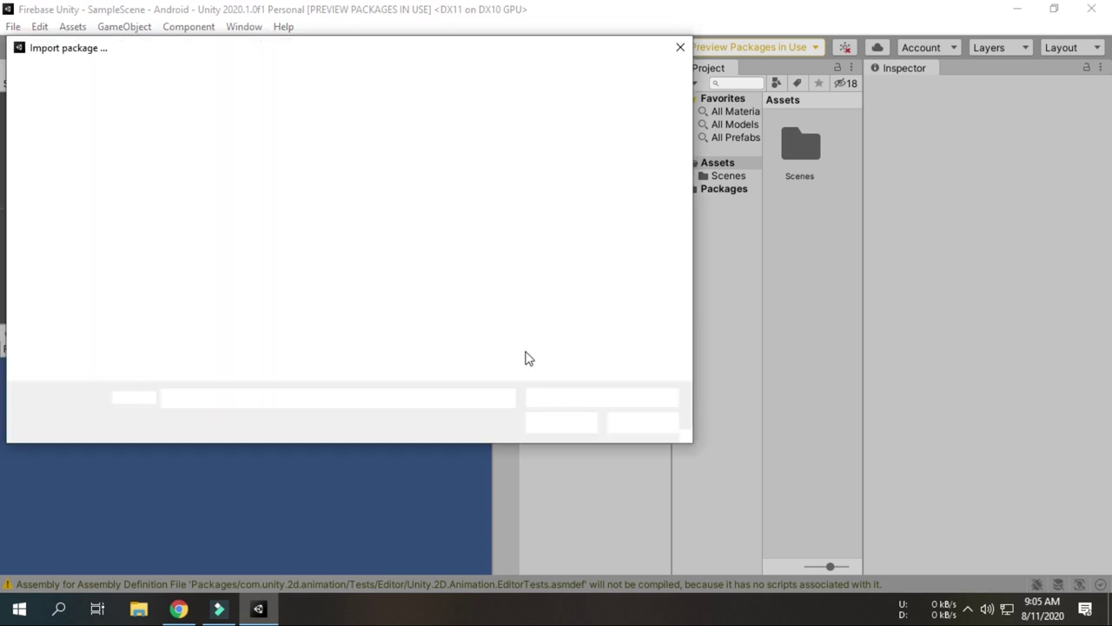
pyautogui.click(45, 314)
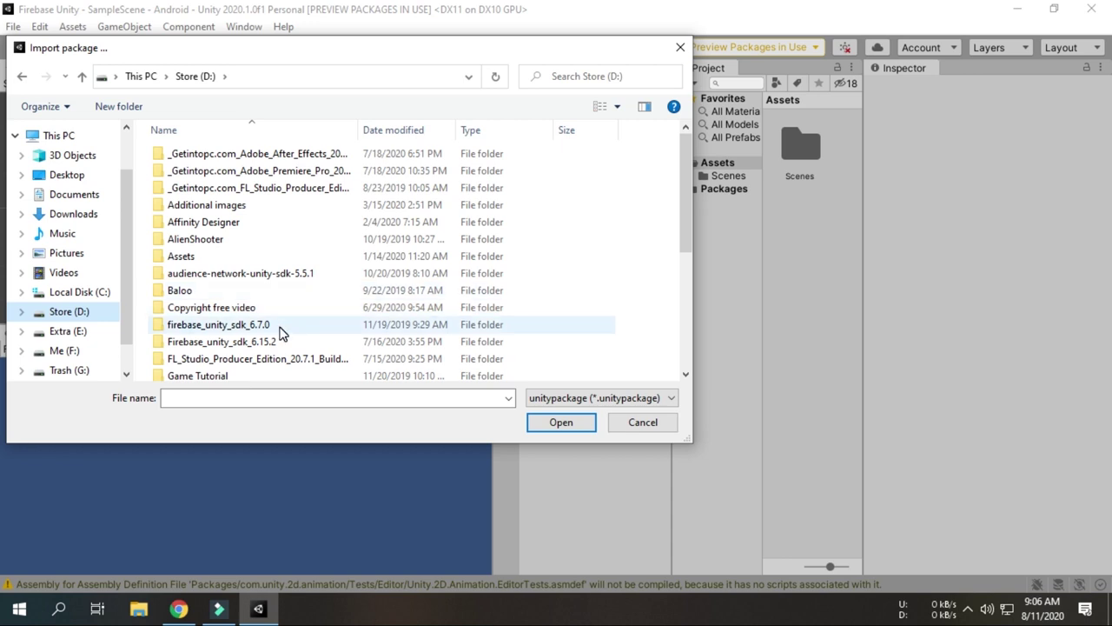
pyautogui.doubleClick(280, 332)
pyautogui.doubleClick(251, 160)
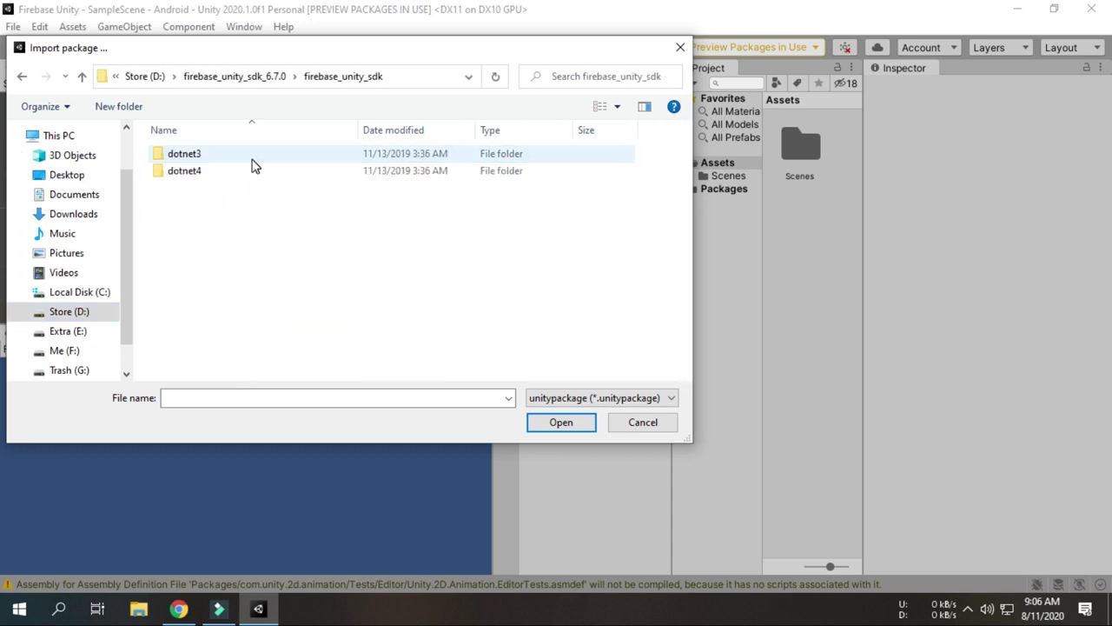
pyautogui.click(250, 173)
pyautogui.doubleClick(249, 173)
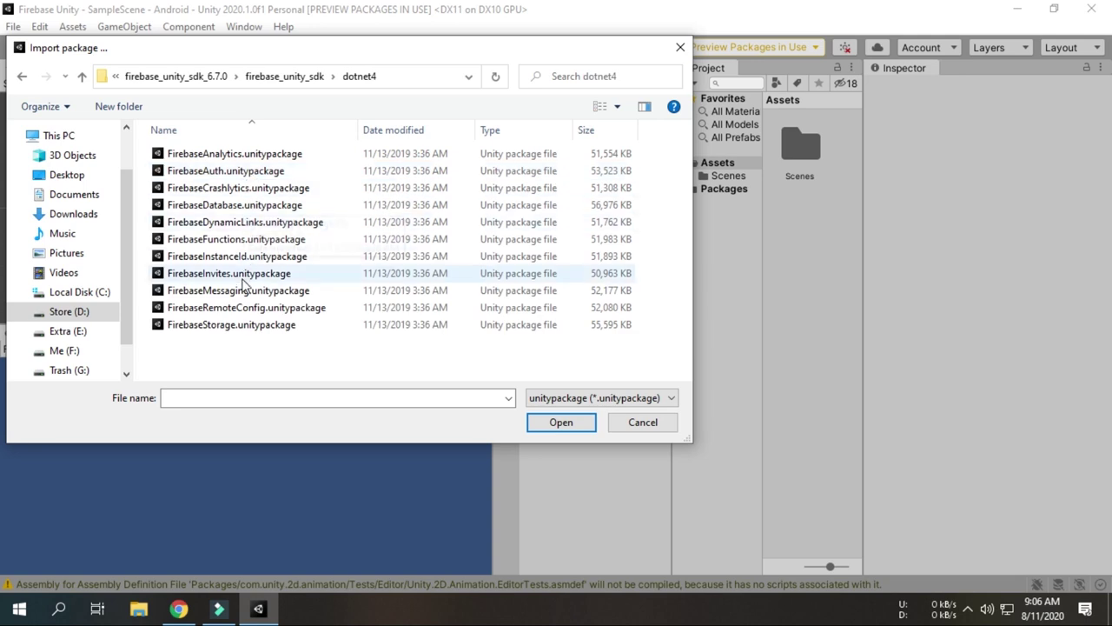
pyautogui.click(280, 211)
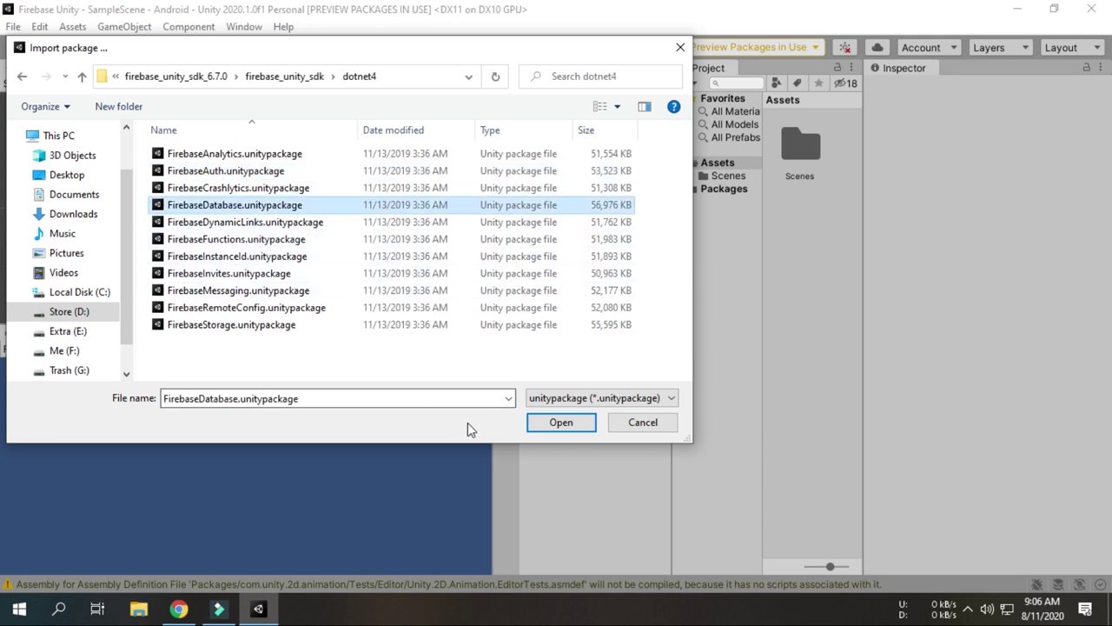
pyautogui.click(553, 430)
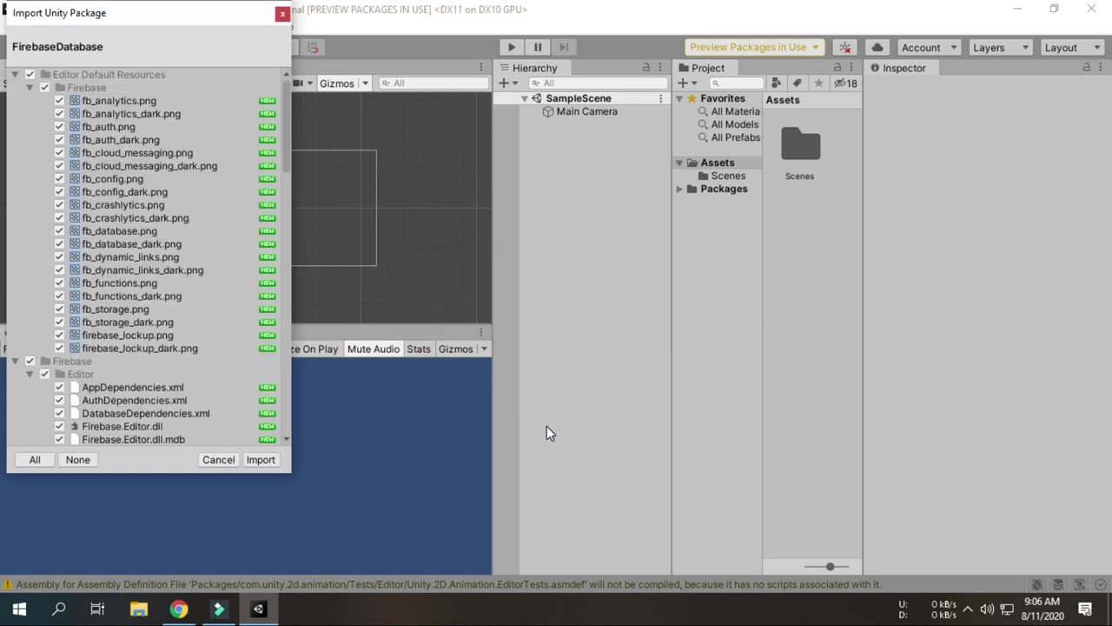
# Import all FirebaseDatabase files, delete obsolete Firebase files, and set target API level 28
pyautogui.click(261, 460)
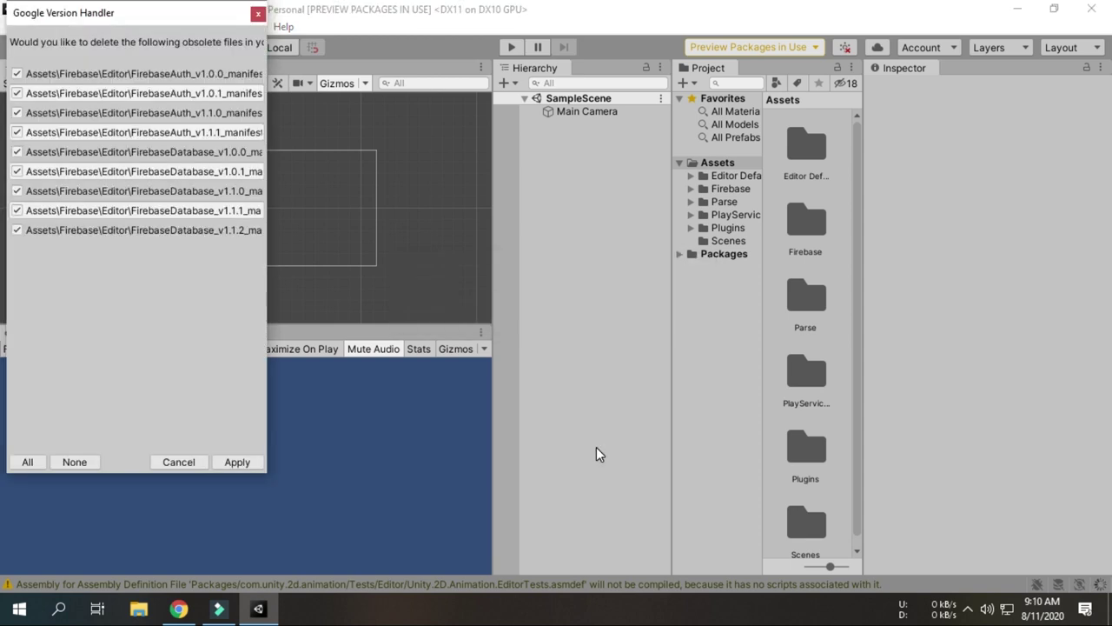
pyautogui.click(237, 464)
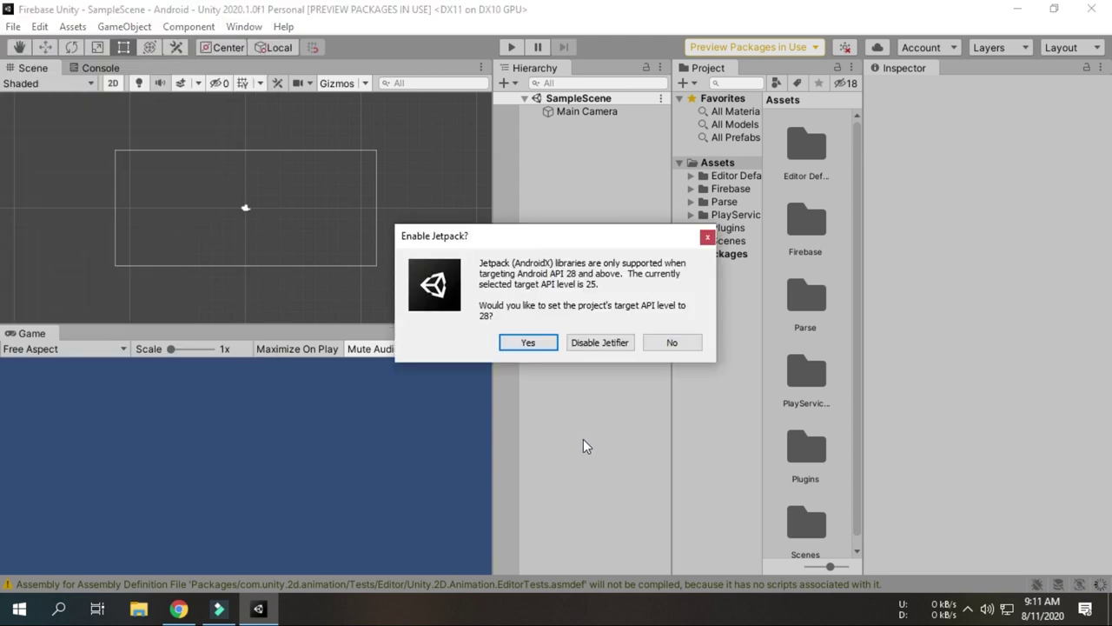
pyautogui.click(544, 344)
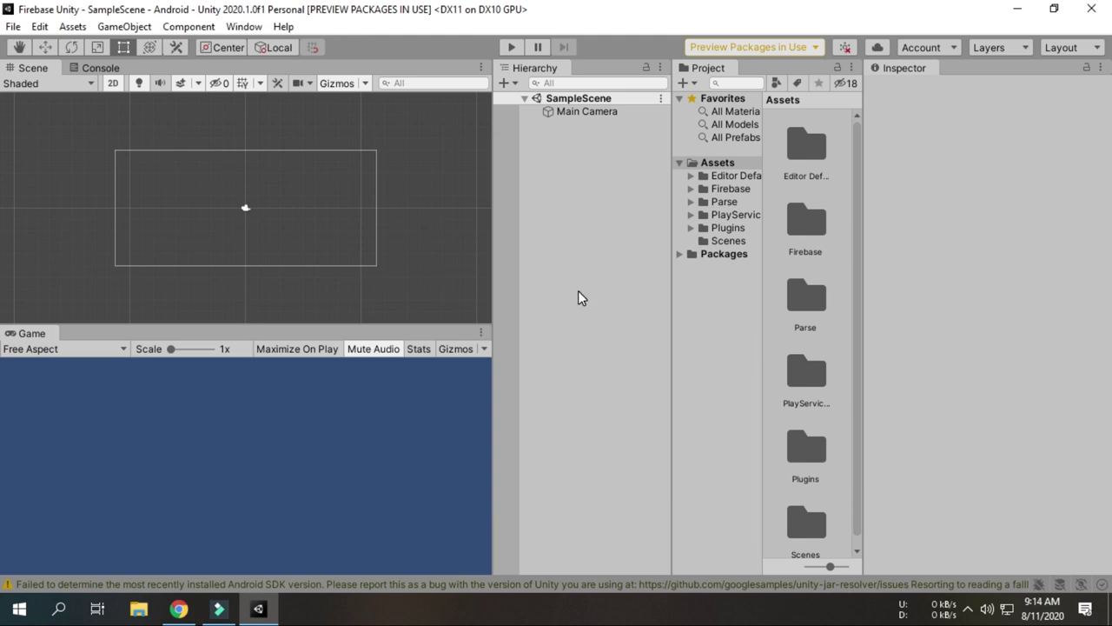
pyautogui.rightClick(574, 292)
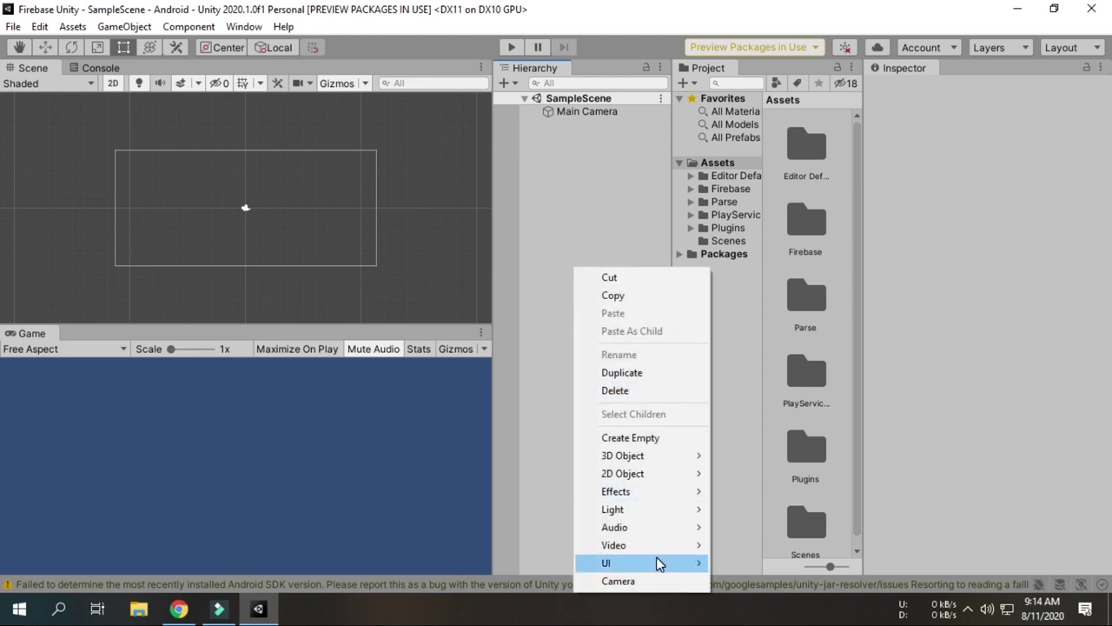
# Add a UI Input Field with placeholder text 'Enter Email...'
pyautogui.moveTo(661, 564)
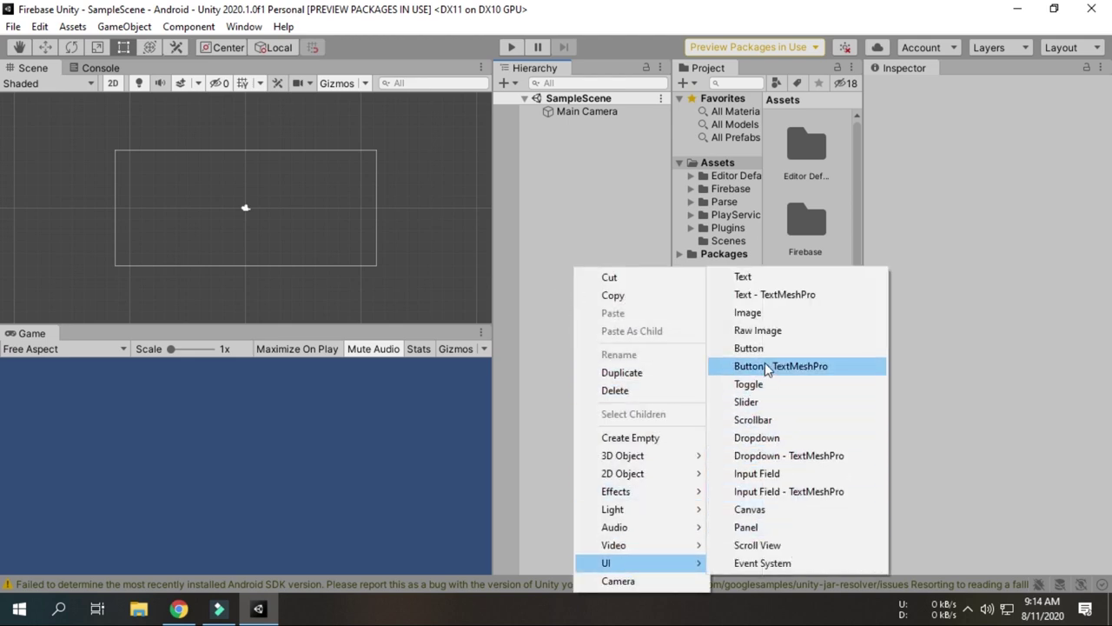
pyautogui.click(773, 474)
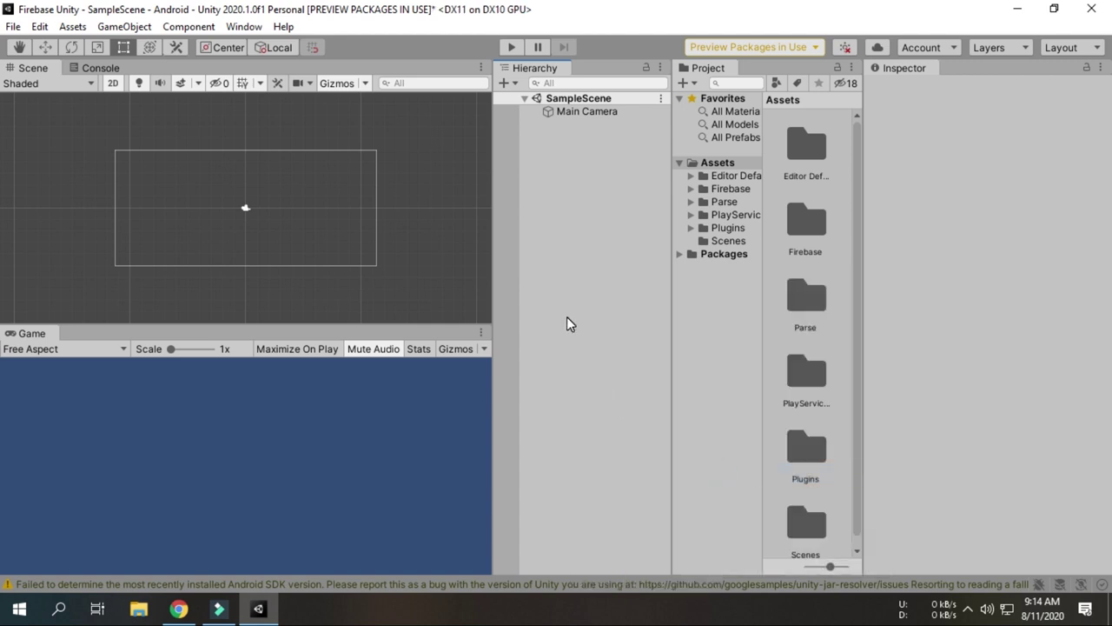
pyautogui.click(606, 151)
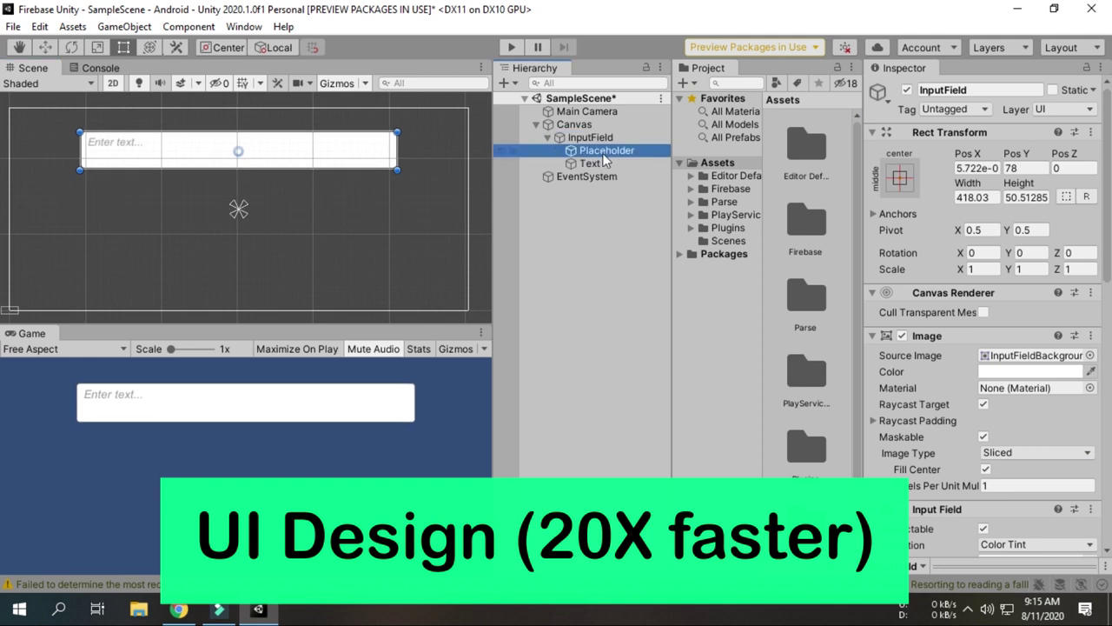
pyautogui.write('Enter Email...')
pyautogui.click(591, 164)
# Add a button labelled 'Save' and name it SaveButton
pyautogui.rightClick(574, 256)
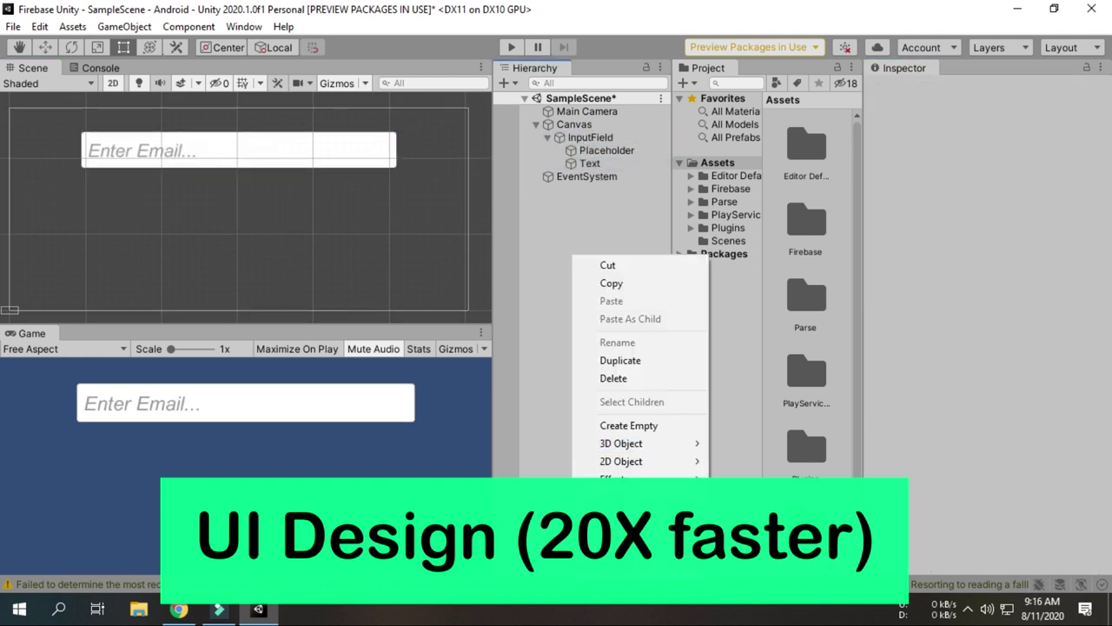
pyautogui.click(765, 512)
pyautogui.click(590, 190)
pyautogui.write('Save')
pyautogui.click(595, 176)
pyautogui.write('SaveButton')
# Duplicate it as LoadButton, move it right of Save, and label it 'Load'
pyautogui.hotkey('ctrl', 'd')
pyautogui.write('LoadButton')
pyautogui.moveTo(146, 214); pyautogui.dragTo(330, 214)
pyautogui.click(587, 202)
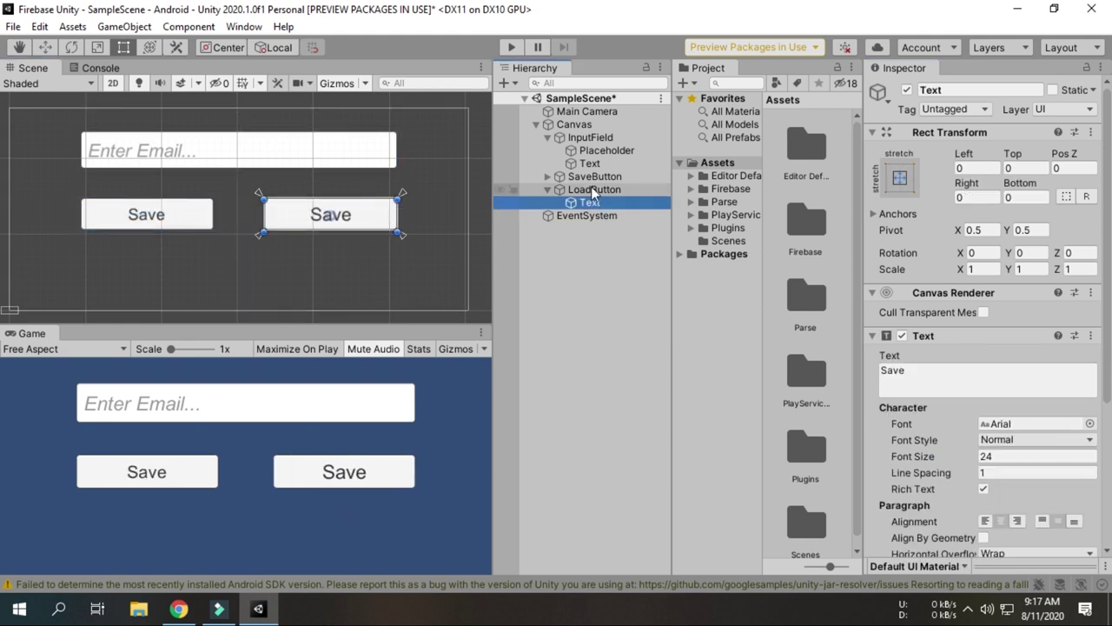
pyautogui.click(989, 373)
pyautogui.write('Load')
pyautogui.click(347, 216)
# Add a centred 'Loaded Data' text at font size 31 below the buttons
pyautogui.rightClick(573, 261)
pyautogui.click(795, 206)
pyautogui.write('Loaded Data')
pyautogui.moveTo(307, 222); pyautogui.dragTo(429, 298)
pyautogui.moveTo(239, 213)
pyautogui.mouseDown()
pyautogui.moveTo(239, 268)
pyautogui.moveTo(276, 246)
pyautogui.mouseUp()
pyautogui.click(1035, 457)
pyautogui.write('31')
pyautogui.scroll(-5, 982, 391)
pyautogui.click(1002, 308)
pyautogui.click(565, 319)
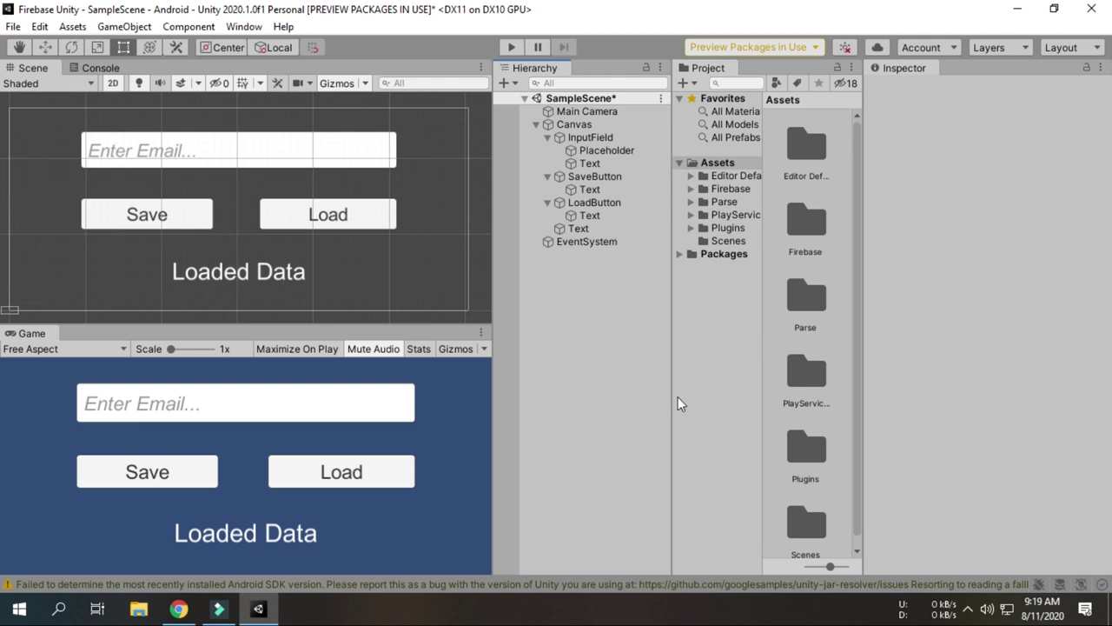
pyautogui.scroll(-1, 847, 409)
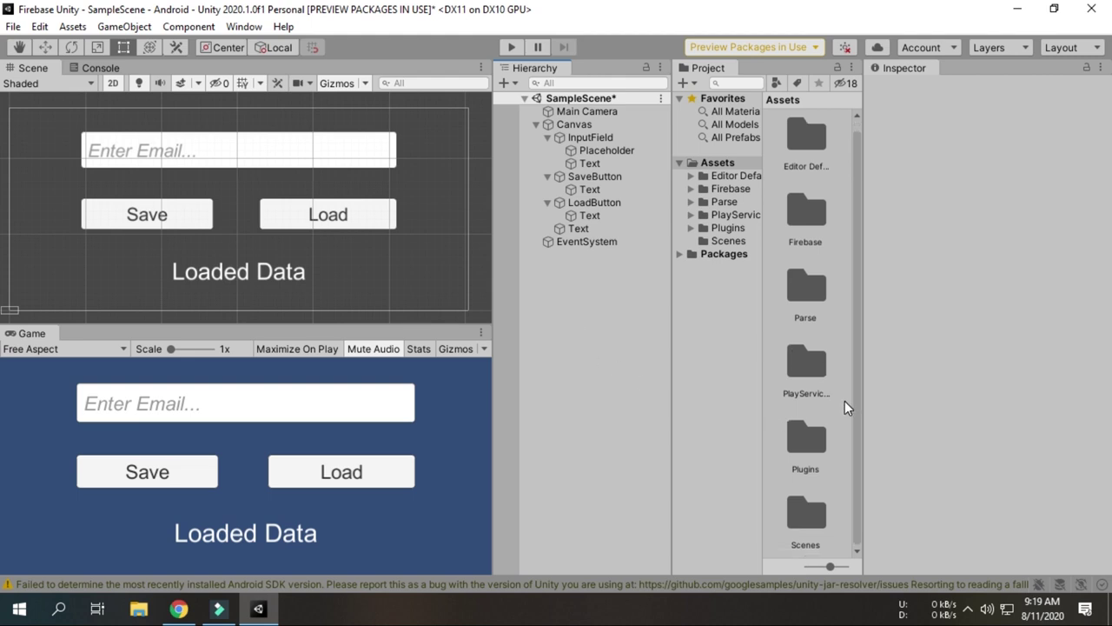
# Create a C# script named Script in Assets and open it in Visual Studio
pyautogui.rightClick(843, 401)
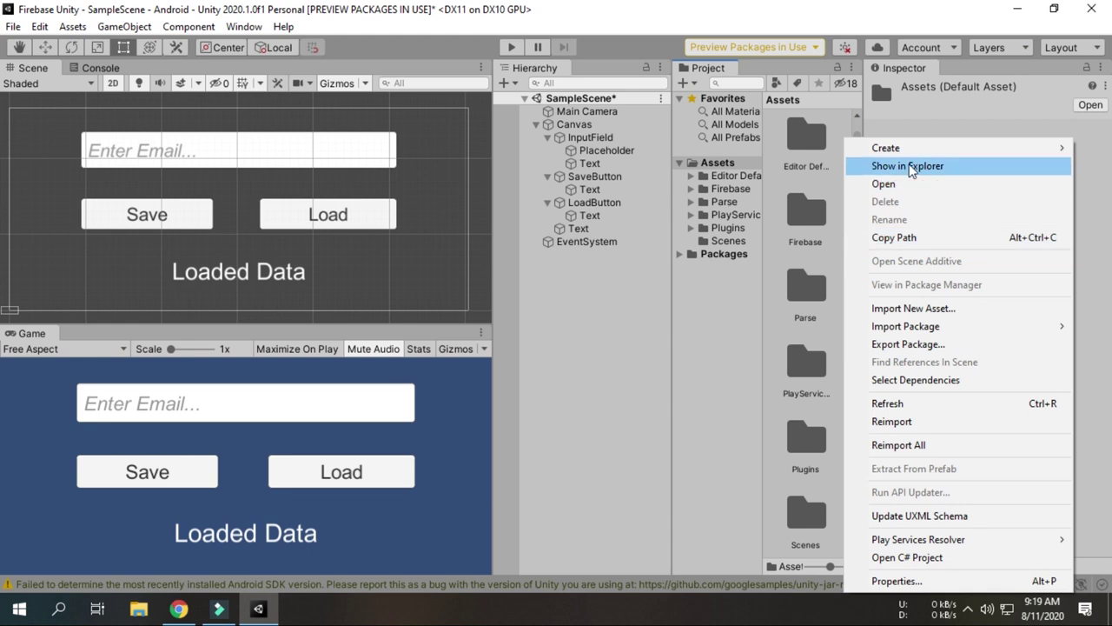
pyautogui.moveTo(909, 154)
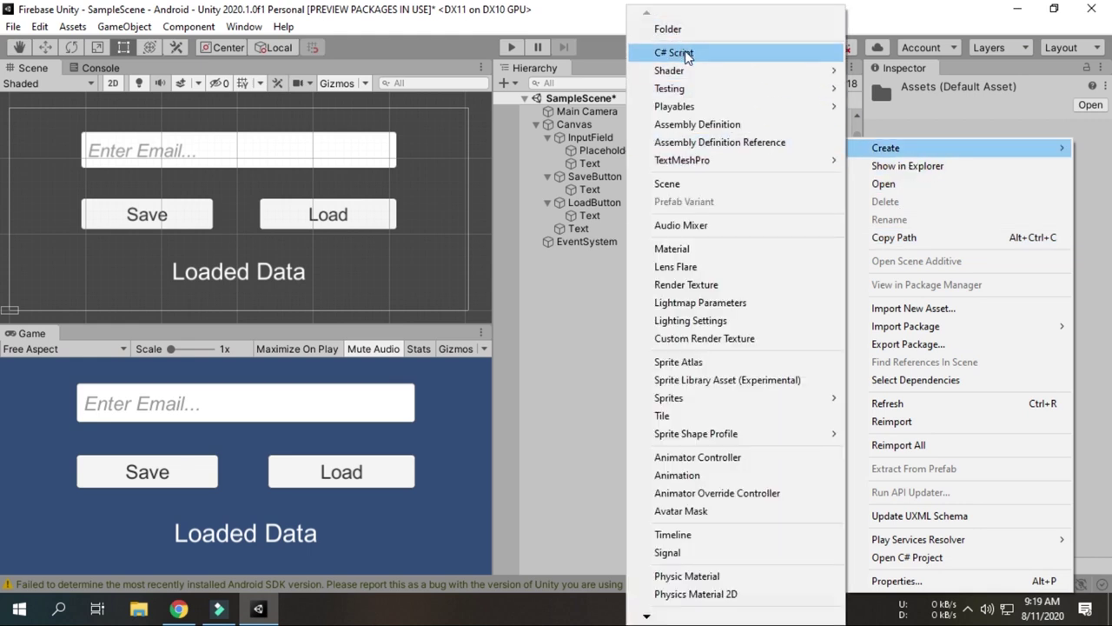
pyautogui.click(686, 53)
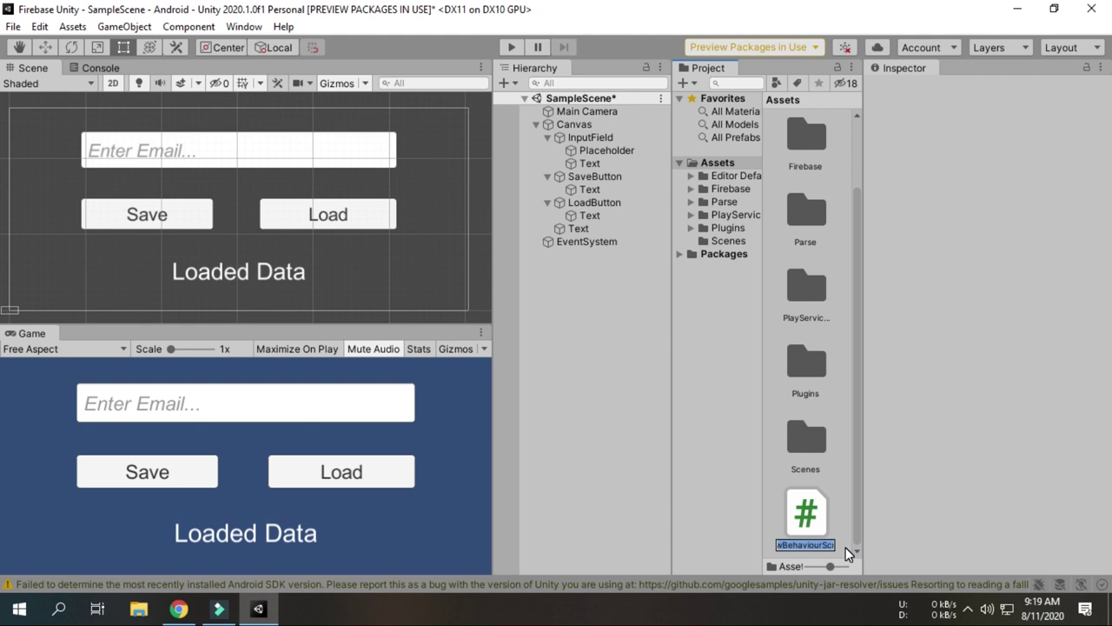
pyautogui.write('Script')
pyautogui.press('Return')
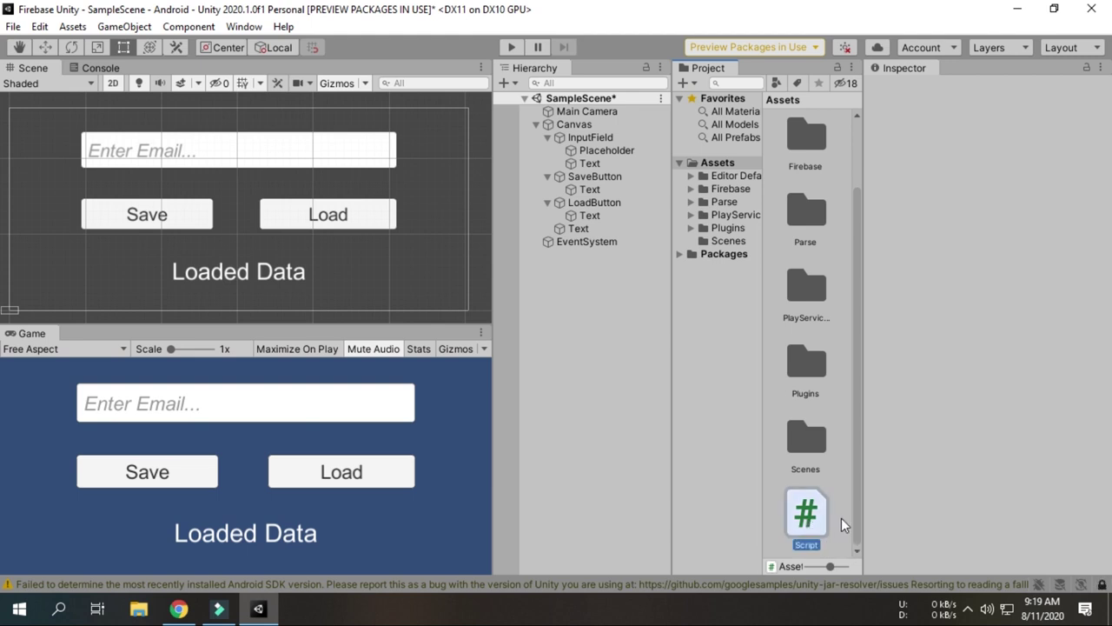
pyautogui.doubleClick(841, 518)
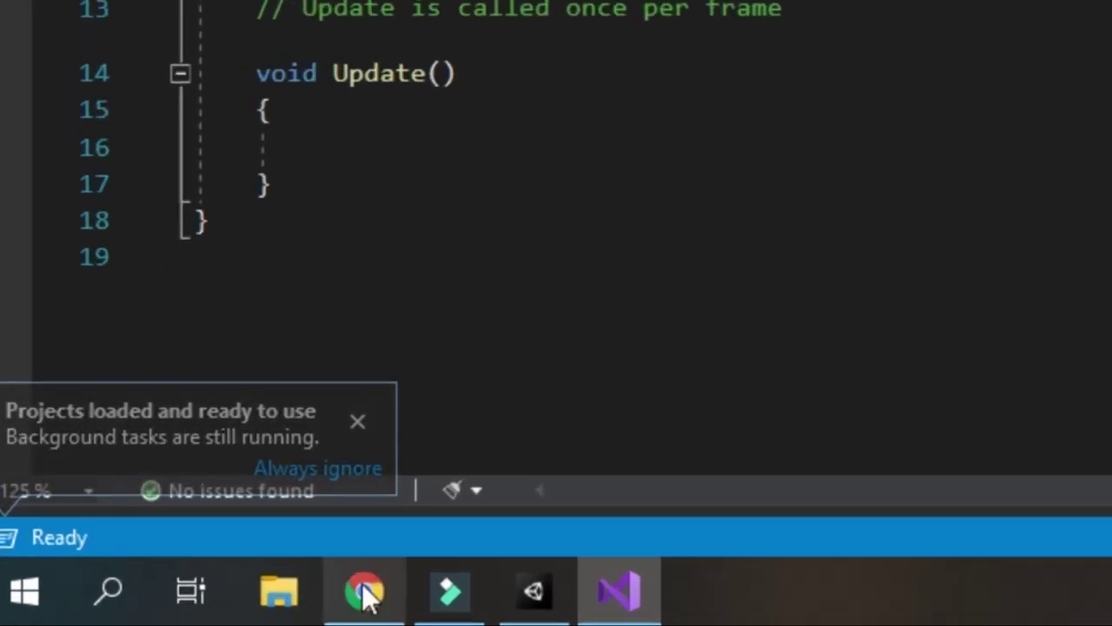
pyautogui.click(365, 594)
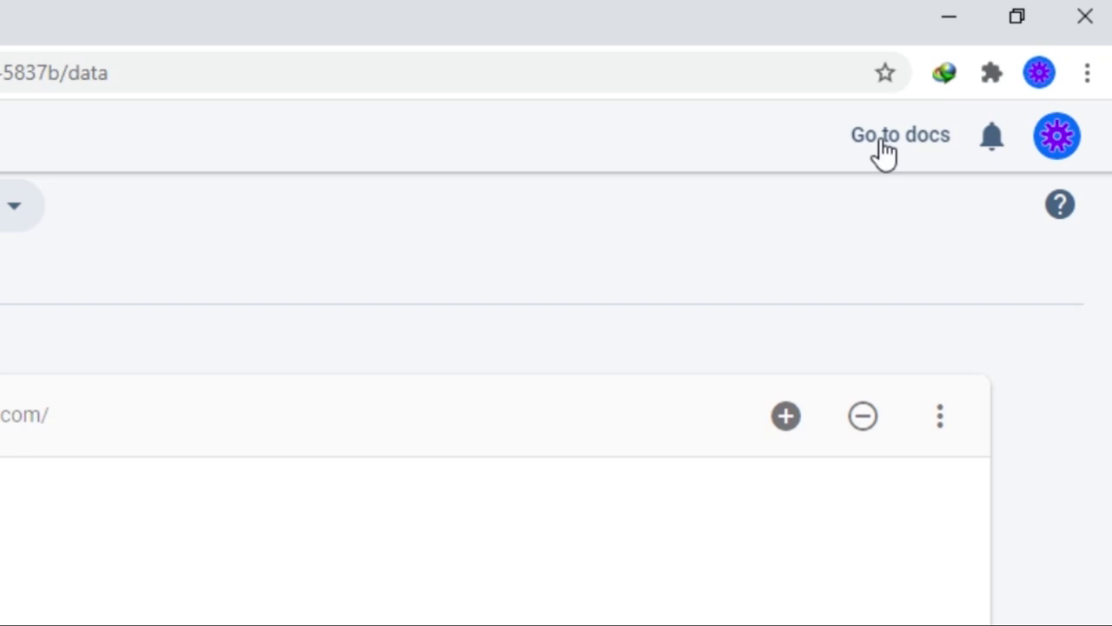
# Open the Firebase documentation's Get started for Unity guide
pyautogui.click(909, 153)
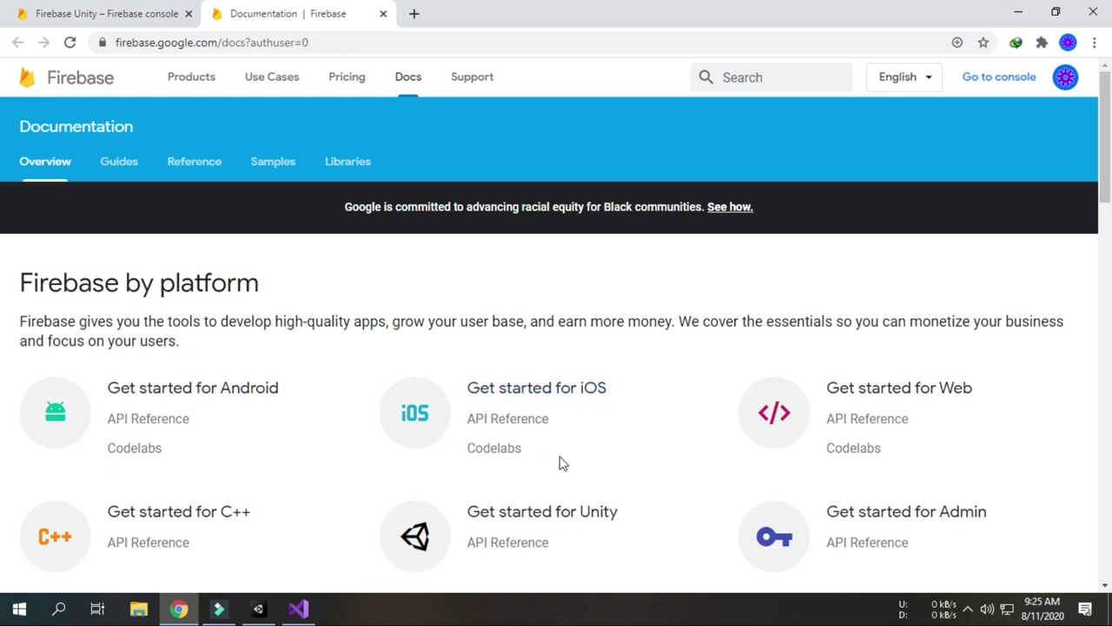
pyautogui.scroll(-1, 597, 464)
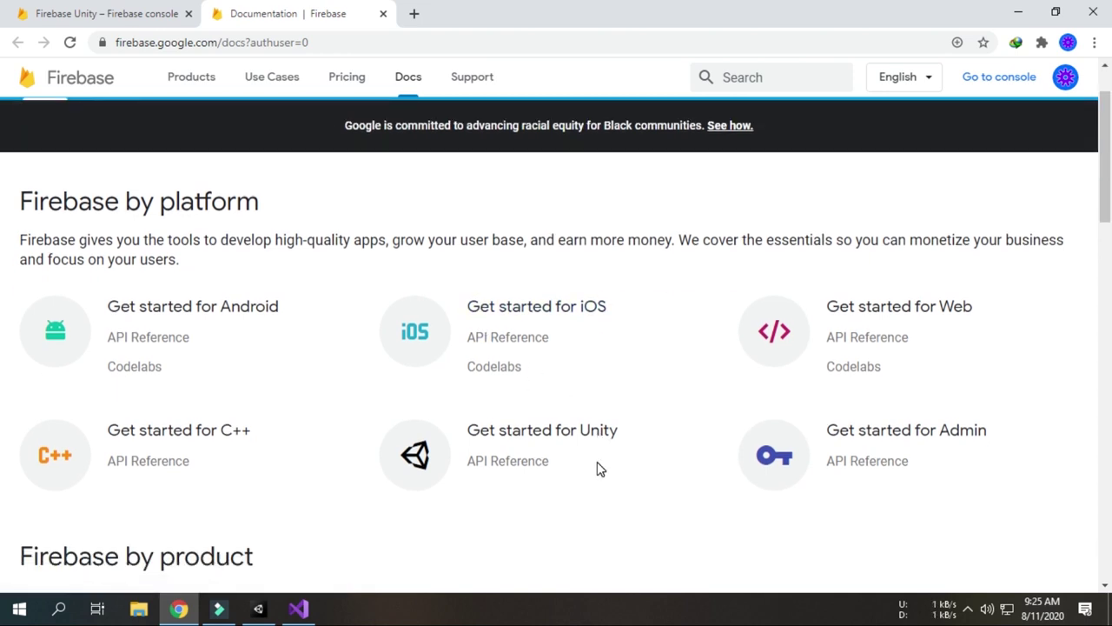
pyautogui.scroll(-1, 597, 463)
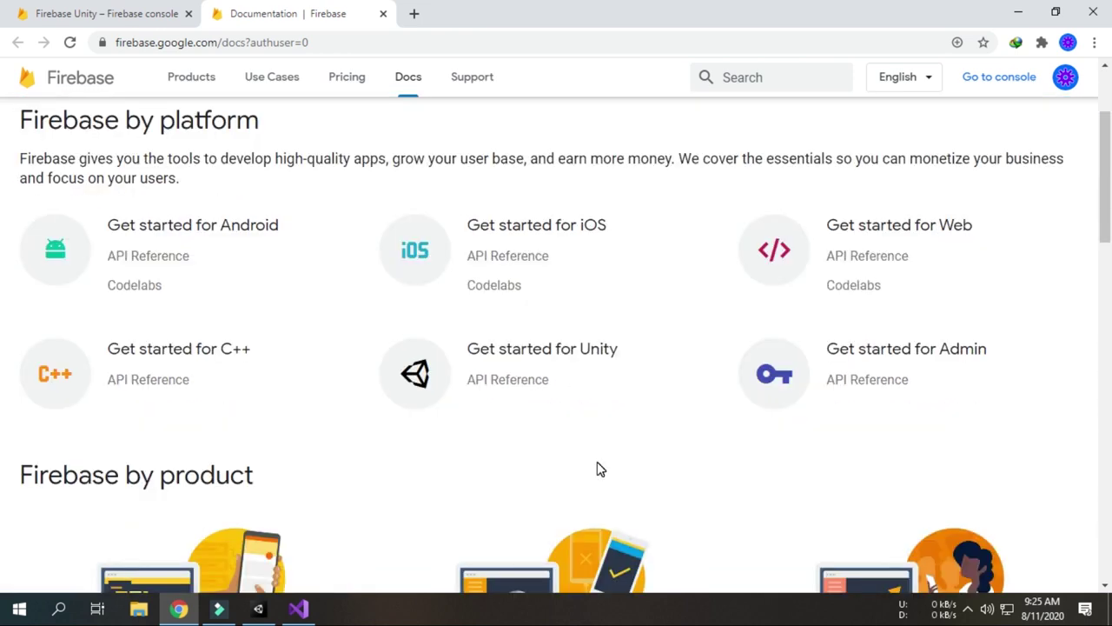
pyautogui.click(532, 356)
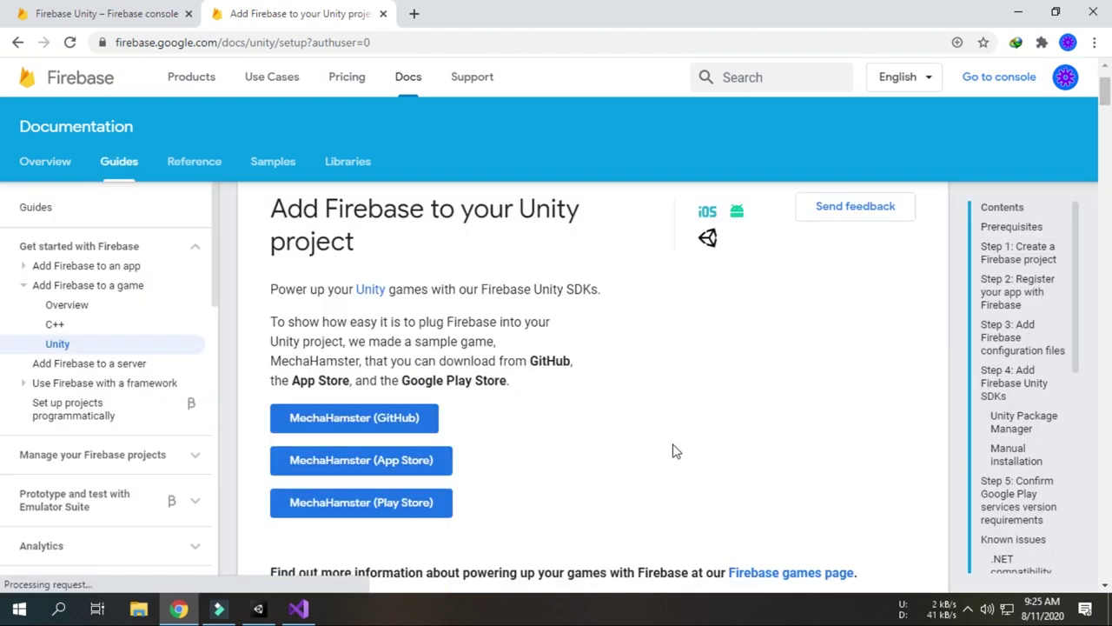
pyautogui.scroll(-5, 676, 451)
pyautogui.scroll(-2, 670, 422)
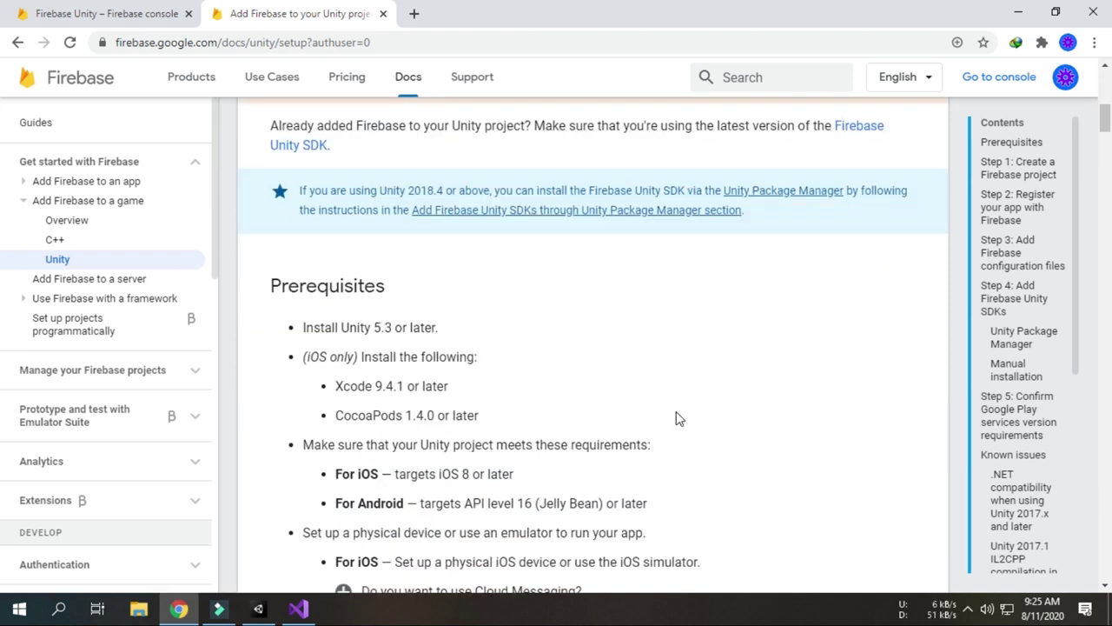
pyautogui.scroll(-2, 632, 403)
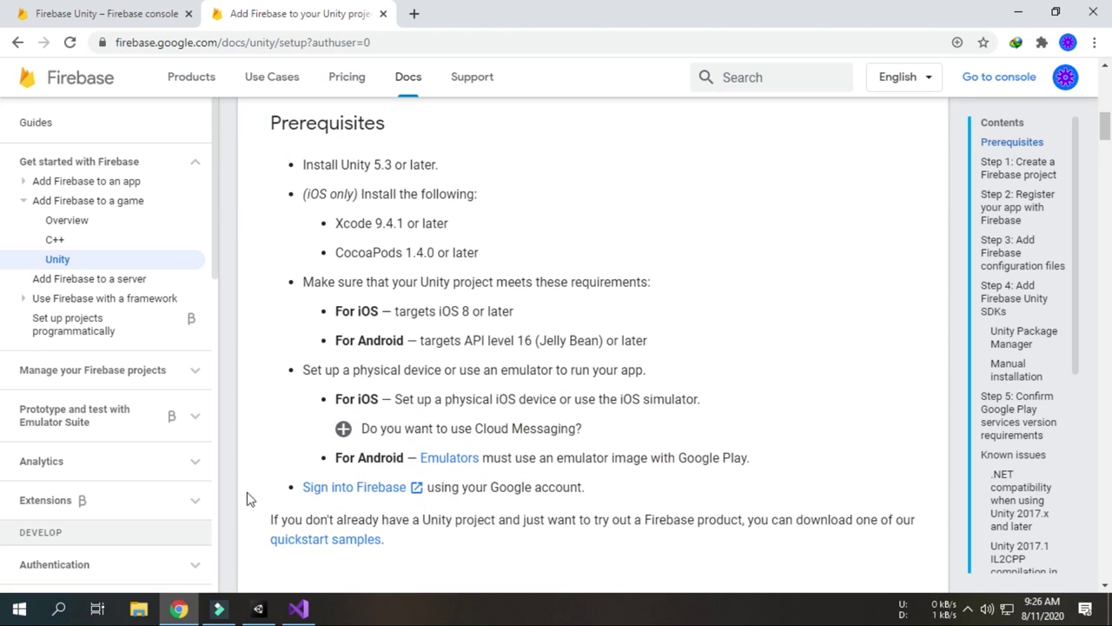
pyautogui.scroll(-1, 182, 539)
pyautogui.scroll(-2, 180, 539)
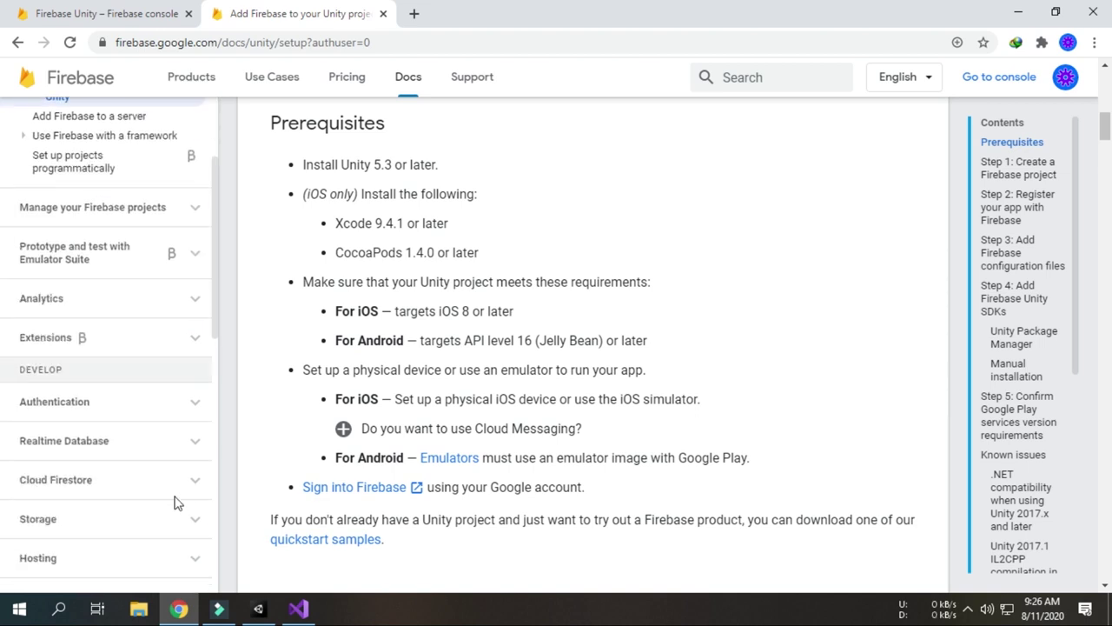
# Expand Realtime Database > Unity in the docs sidebar and open Save Data
pyautogui.click(201, 449)
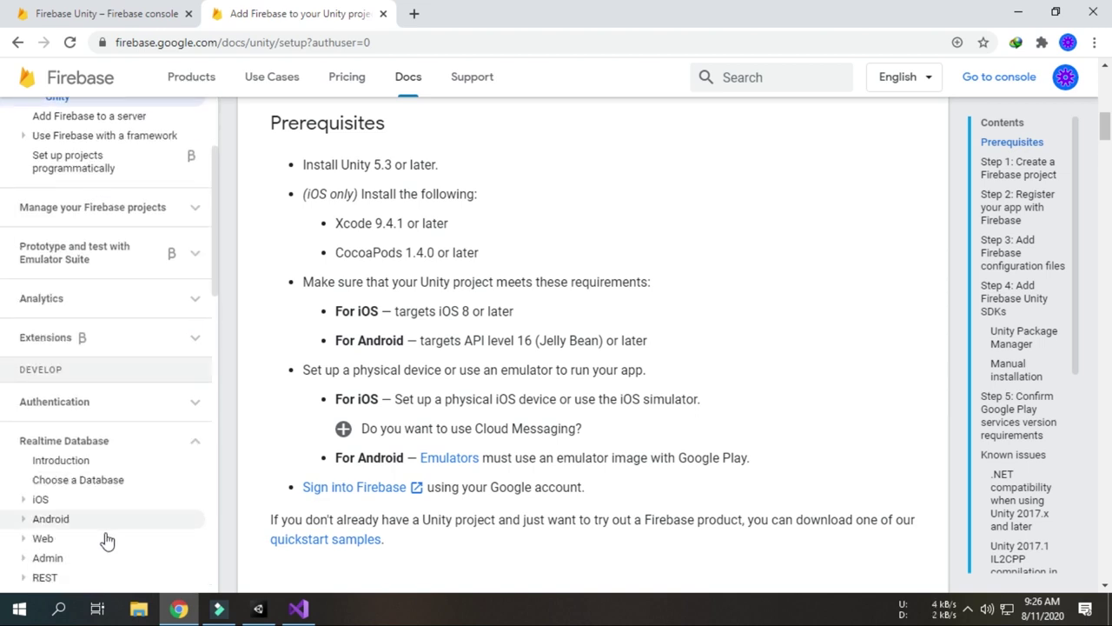
pyautogui.scroll(-2, 107, 541)
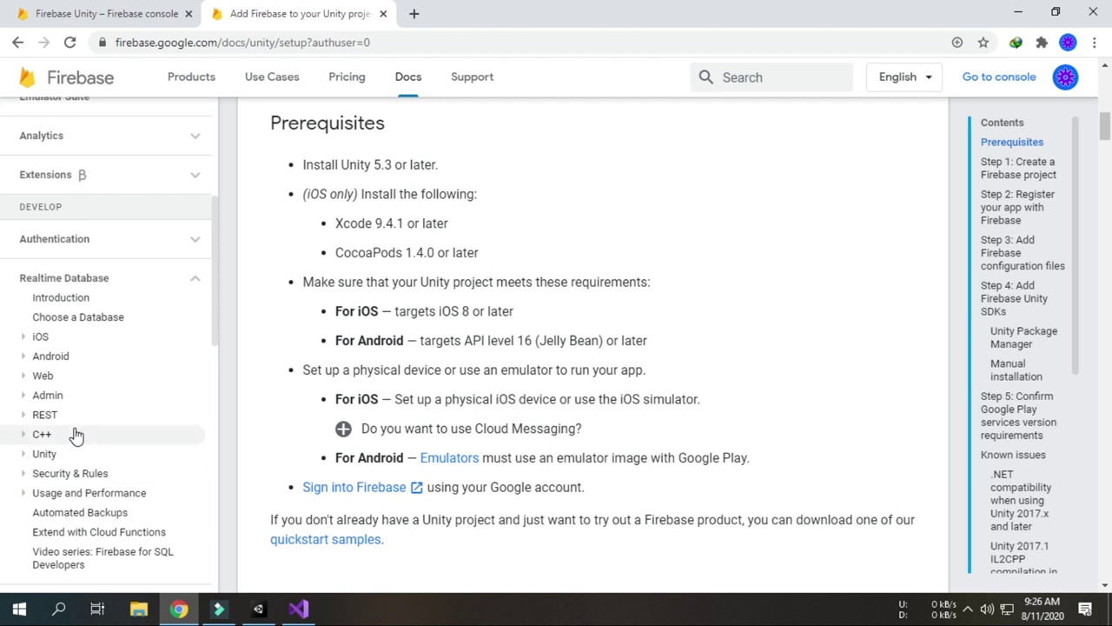
pyautogui.click(25, 456)
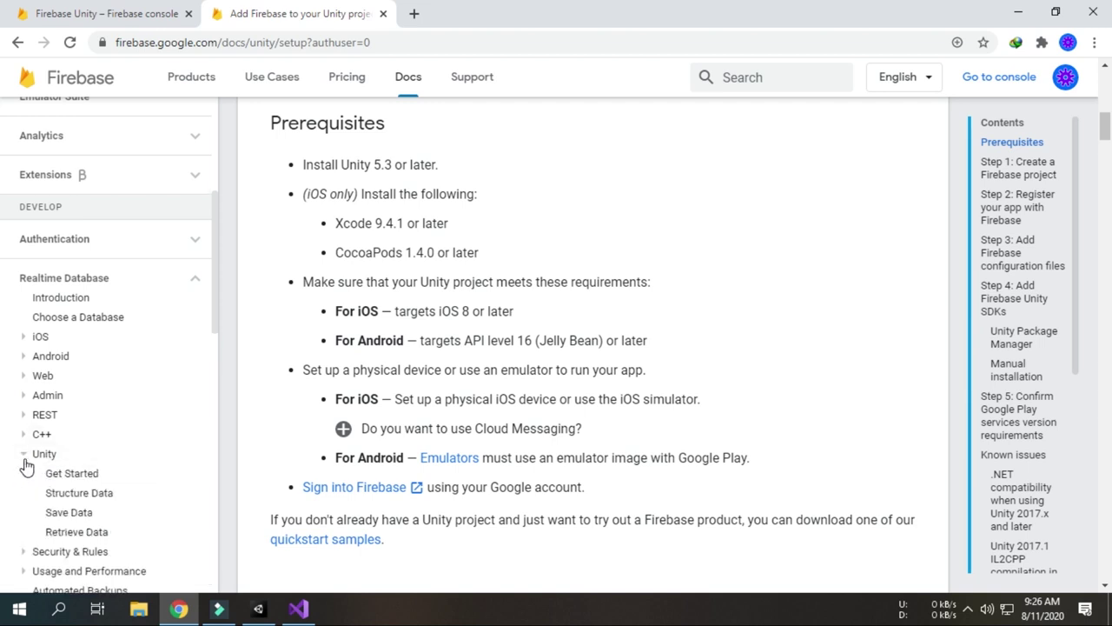
pyautogui.click(73, 512)
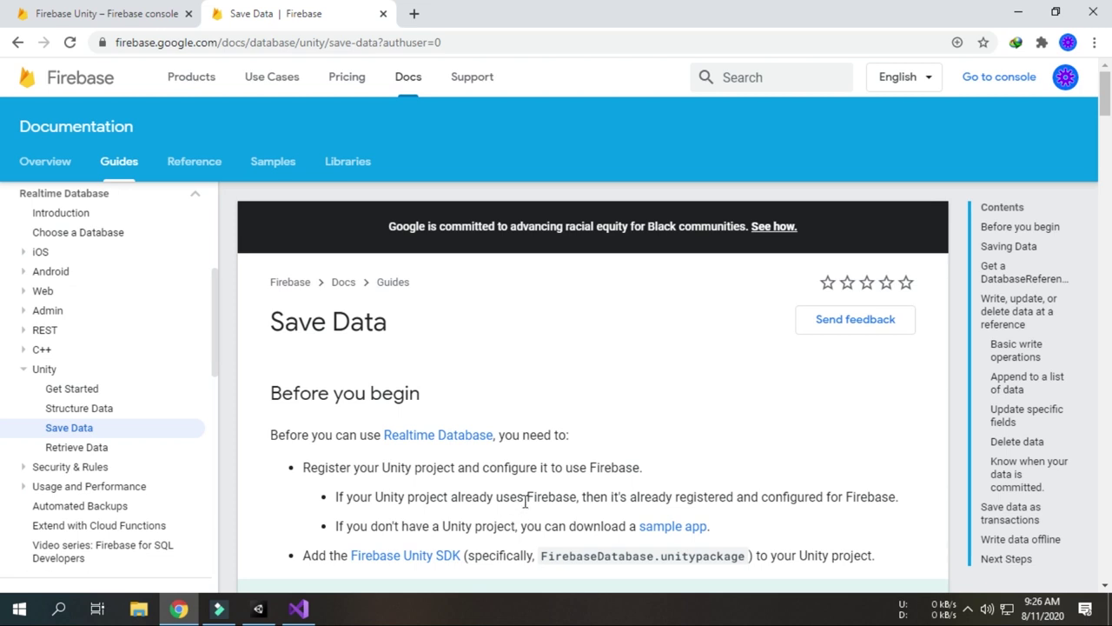
# Copy the Start() code from the Save Data guide's Get a DatabaseReference sample
pyautogui.scroll(-3, 526, 503)
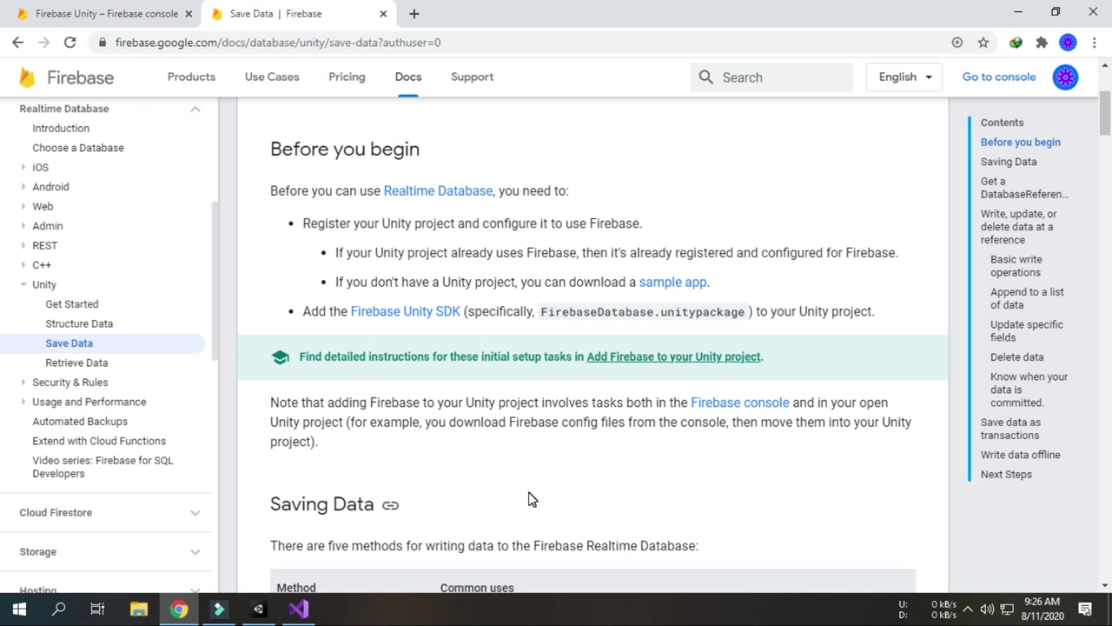
pyautogui.scroll(-5, 531, 499)
pyautogui.scroll(-1, 532, 499)
pyautogui.scroll(-3, 531, 499)
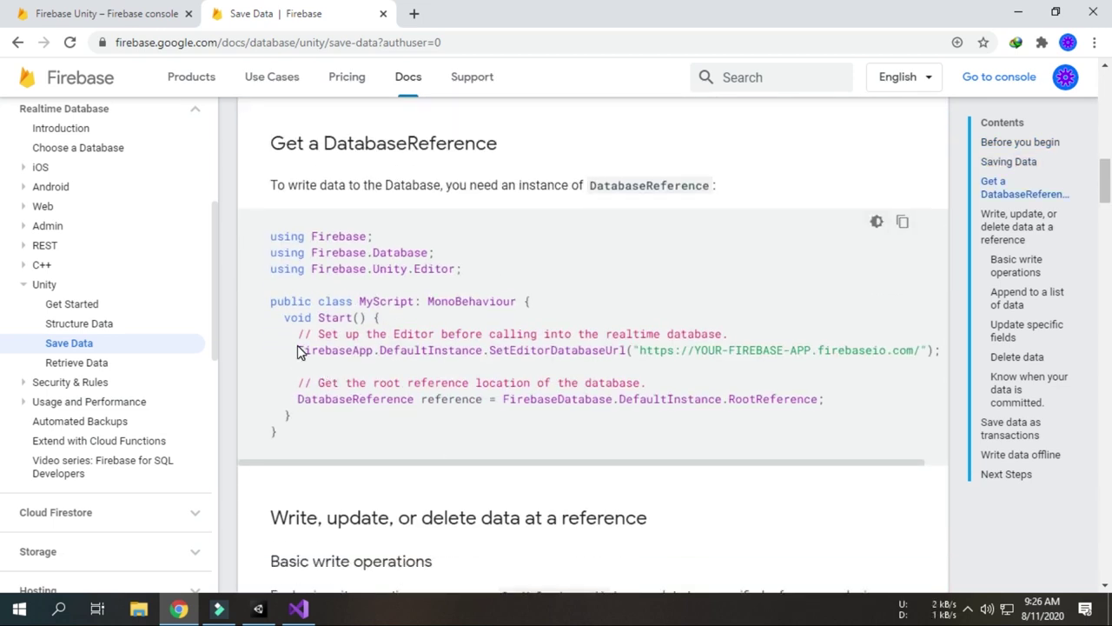
pyautogui.moveTo(297, 334); pyautogui.dragTo(830, 408)
pyautogui.hotkey('ctrl', 'c')
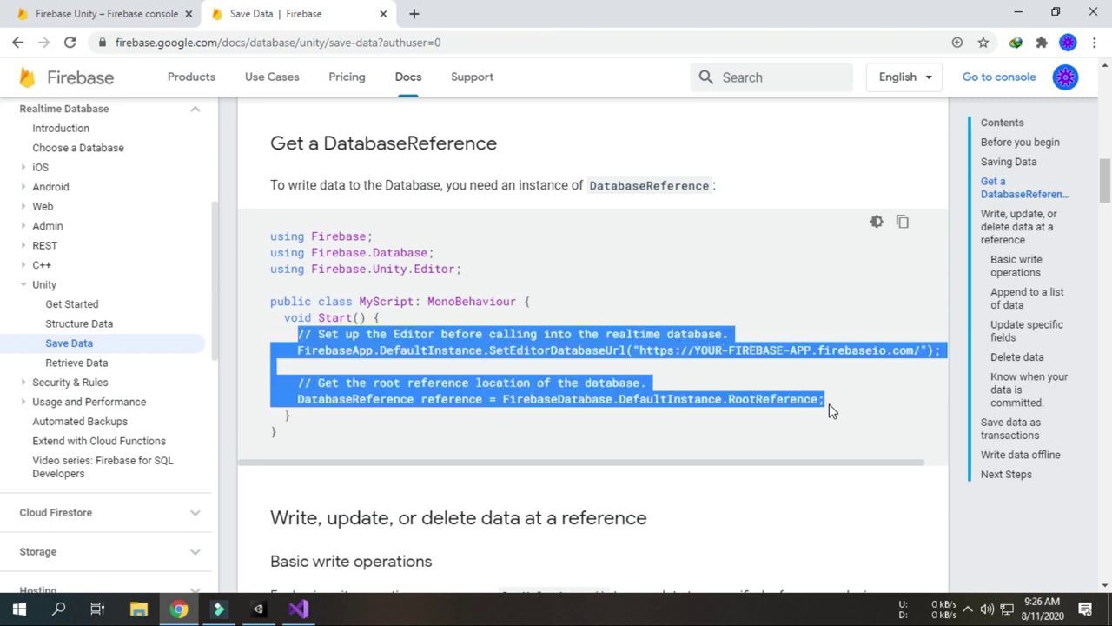
pyautogui.click(879, 410)
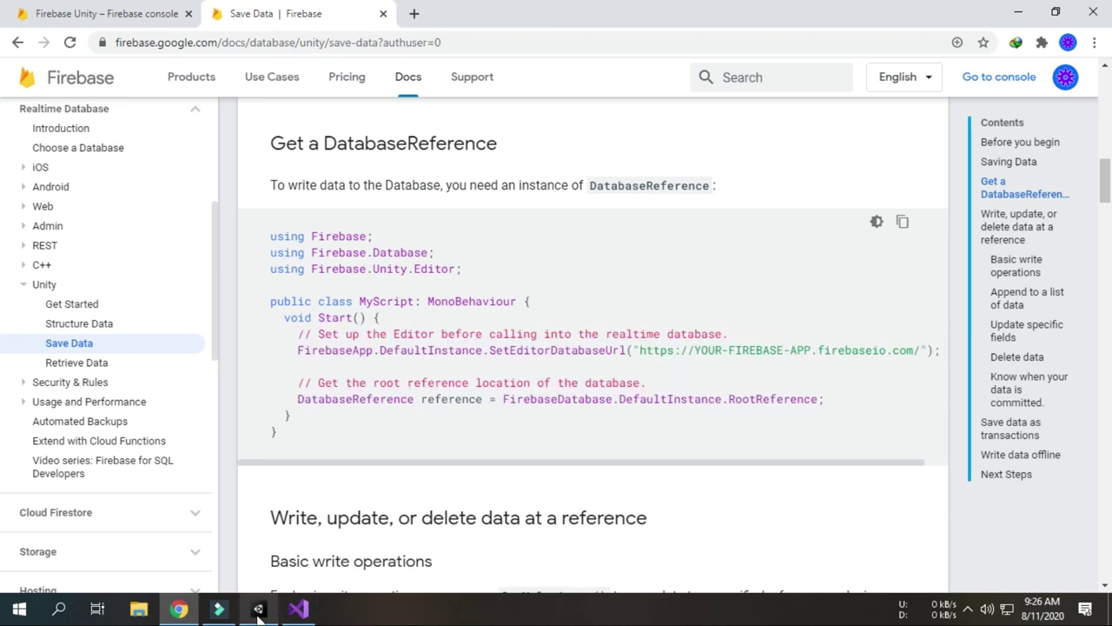
pyautogui.click(299, 612)
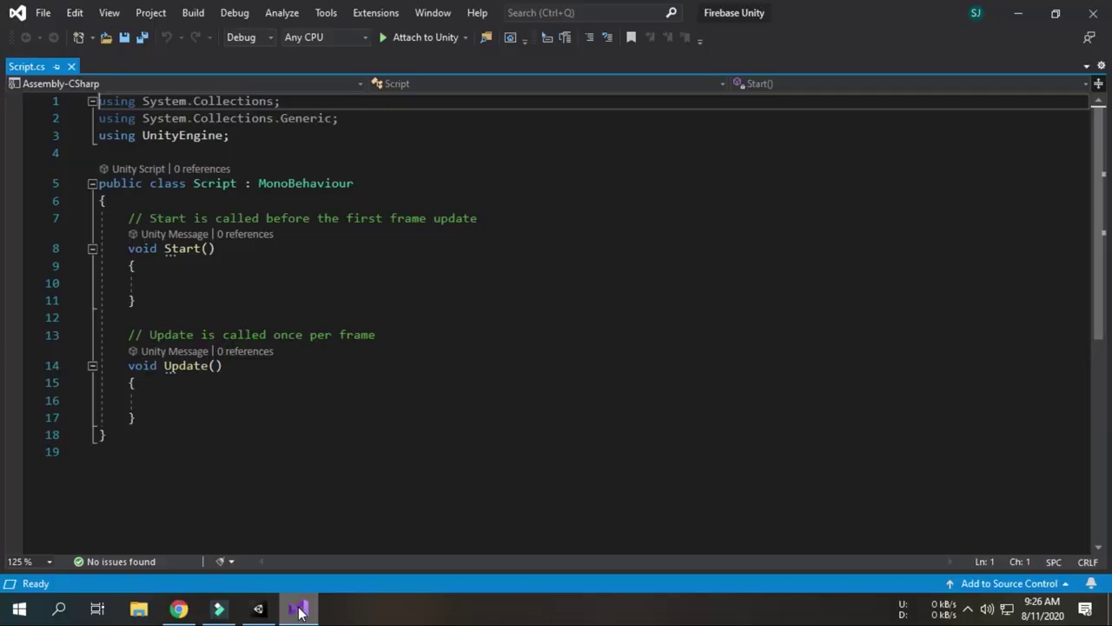
# Paste the sample into Start() and move the DatabaseReference declaration up as a class field
pyautogui.click(188, 285)
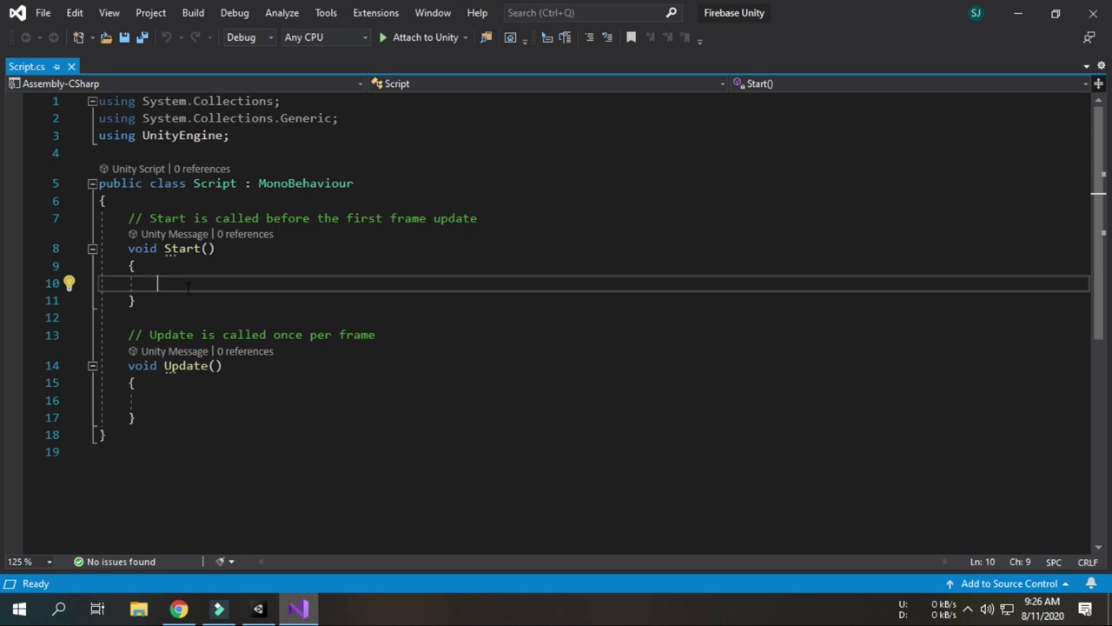
pyautogui.hotkey('ctrl', 'v')
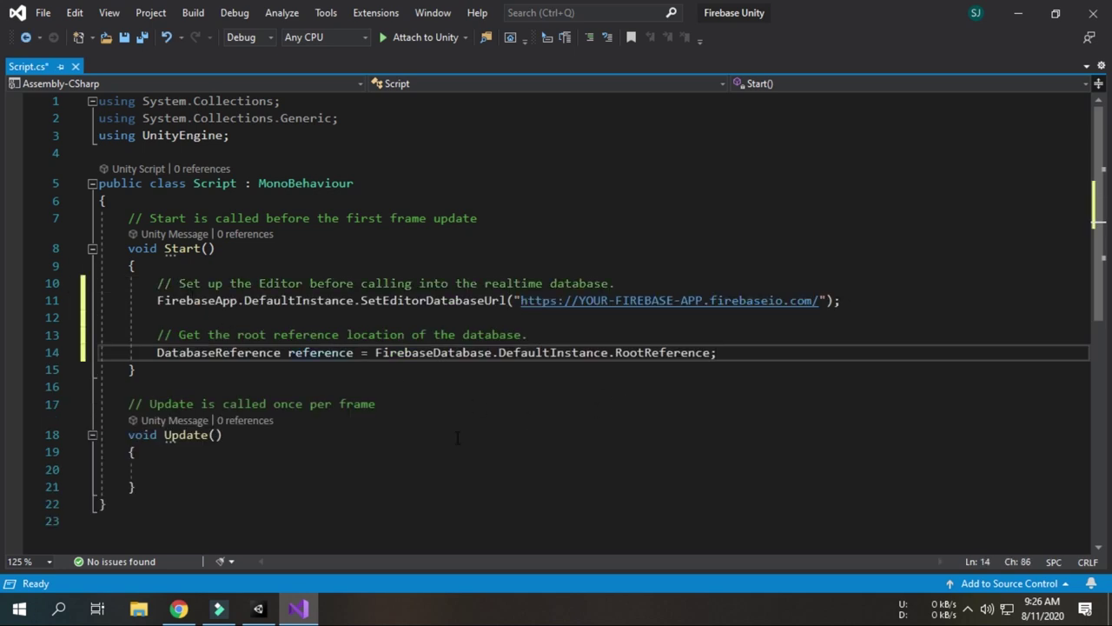
pyautogui.moveTo(156, 352); pyautogui.dragTo(353, 352)
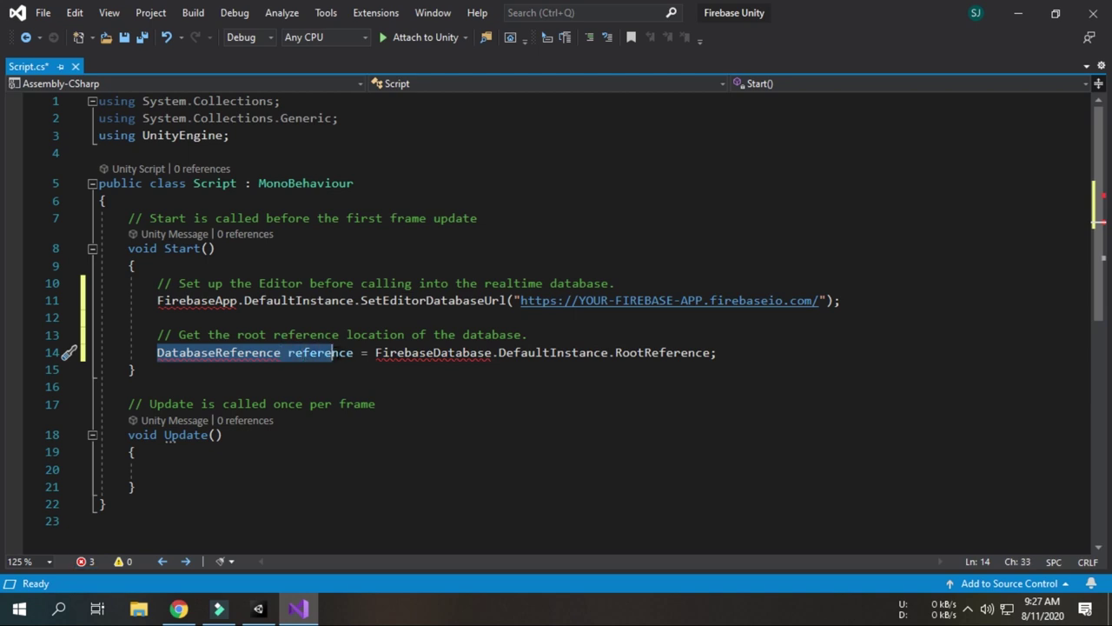
pyautogui.moveTo(315, 359)
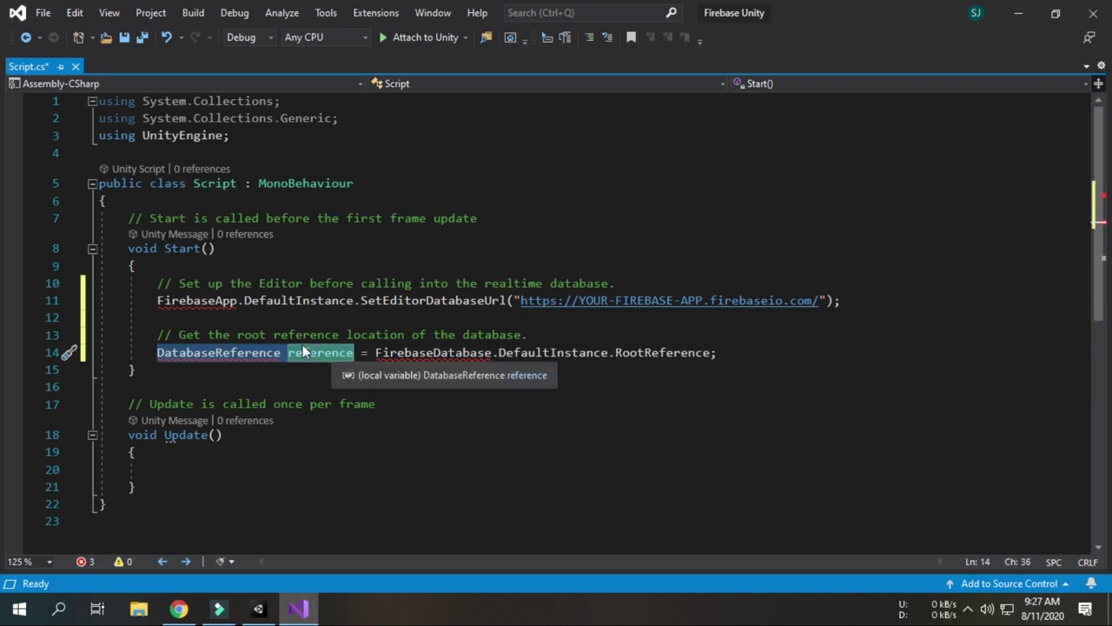
pyautogui.click(221, 200)
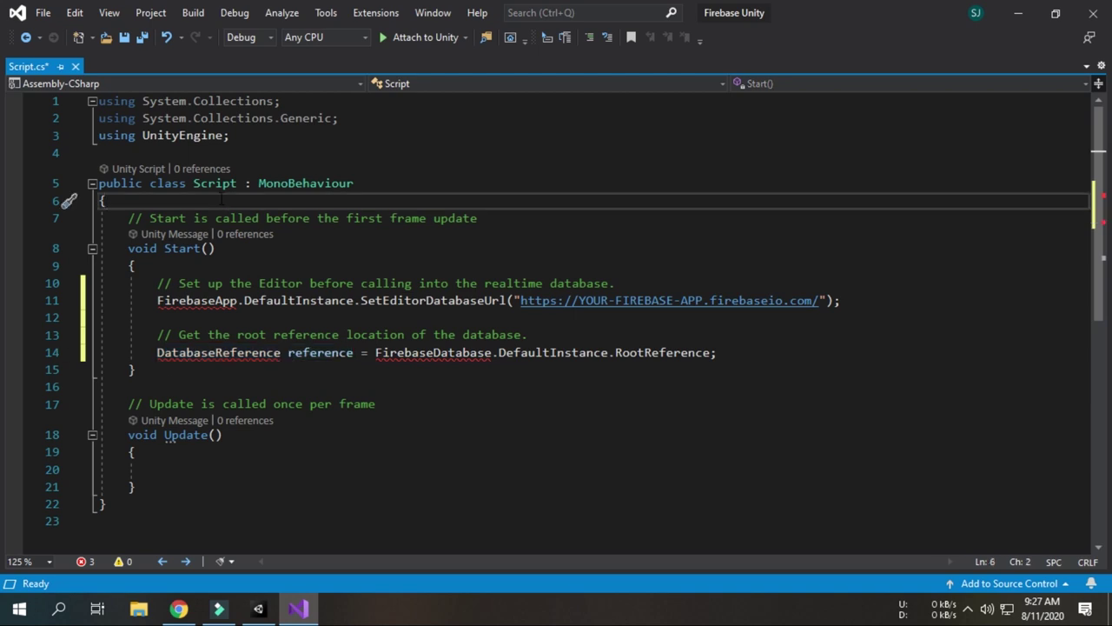
pyautogui.press('Return')
pyautogui.press('Return')
pyautogui.press('Up')
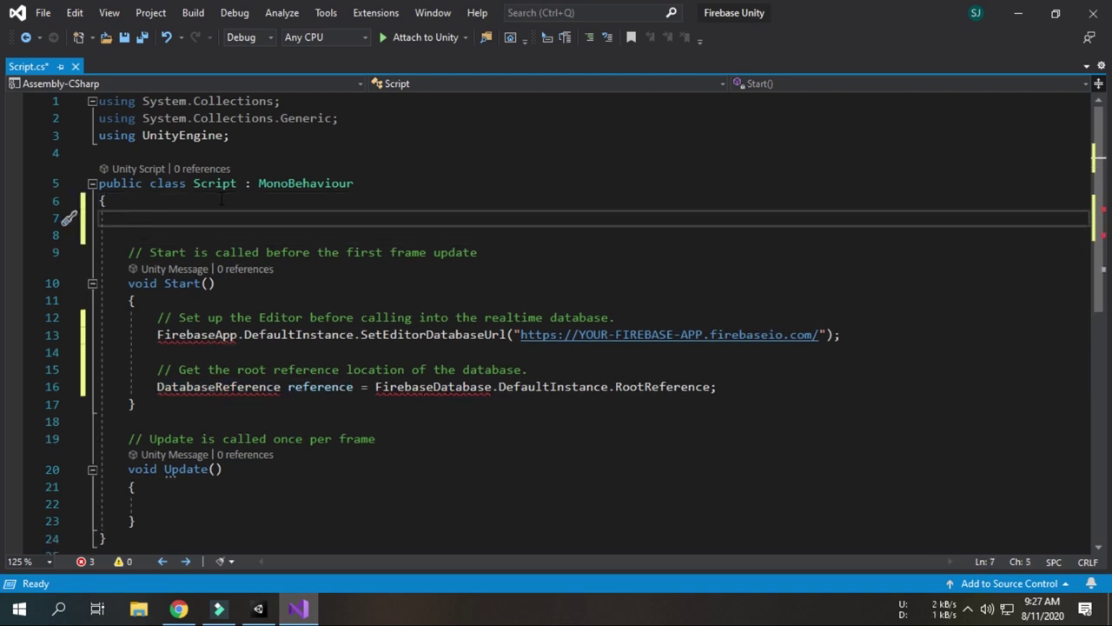
pyautogui.write('DatabaseReference reference')
pyautogui.write(';')
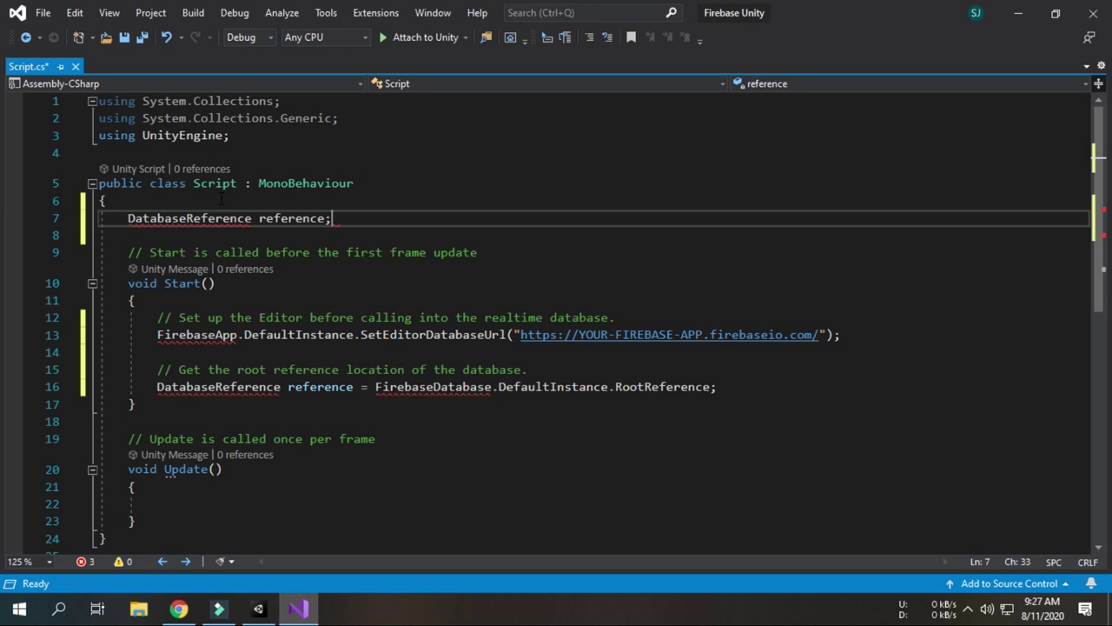
pyautogui.moveTo(262, 405)
pyautogui.moveTo(281, 386); pyautogui.dragTo(156, 387)
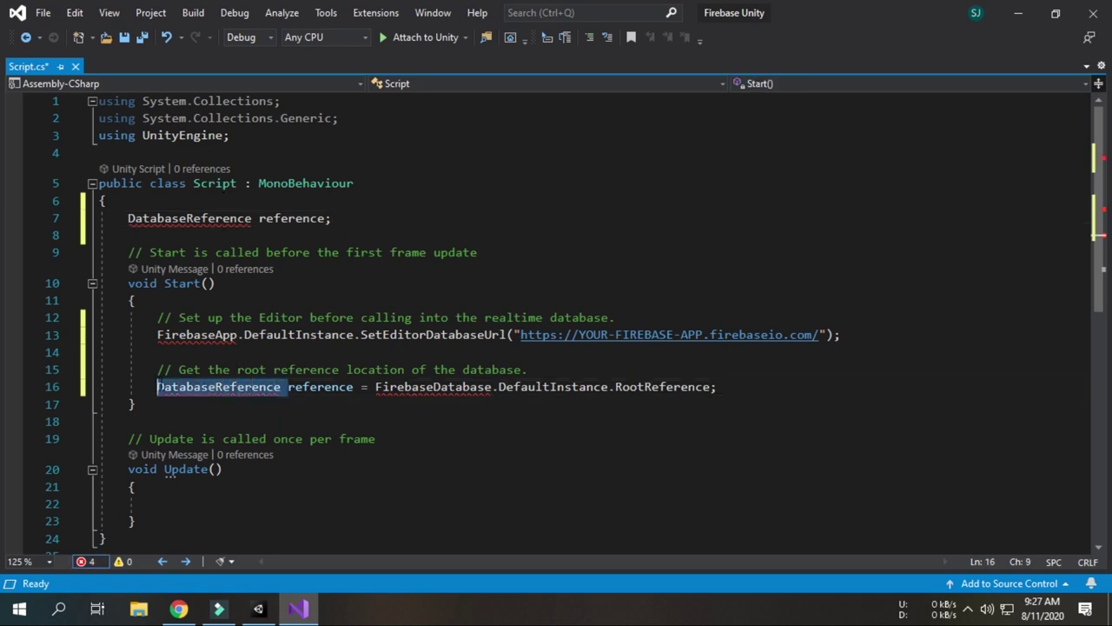
pyautogui.press('BackSpace')
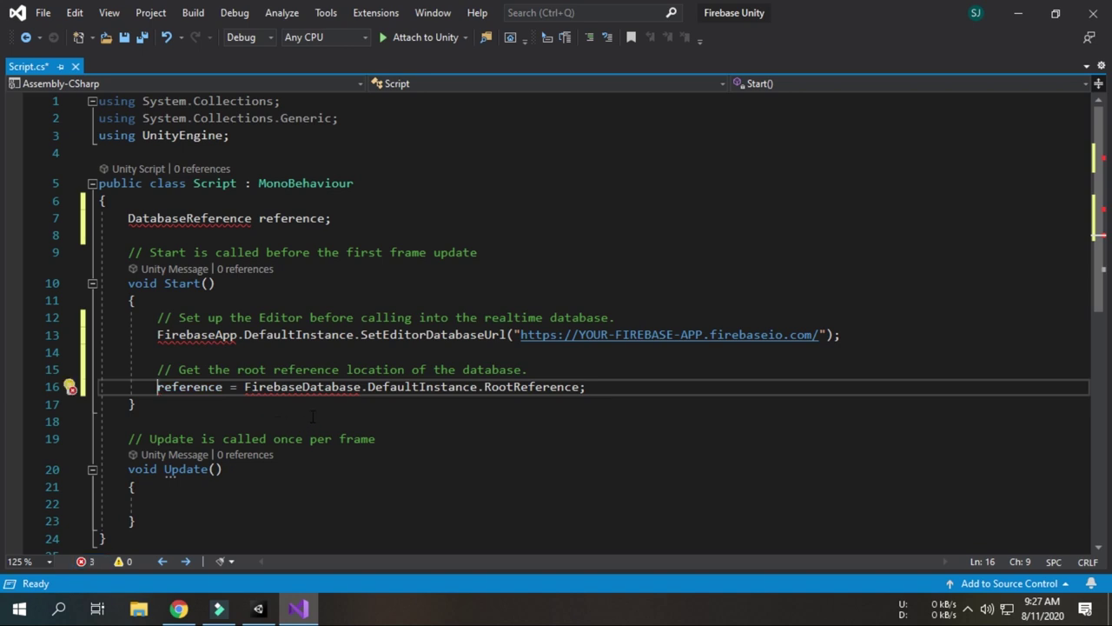
# Add the using directives for Firebase.Database, Firebase and Firebase.Unity.Editor to clear the errors
pyautogui.click(209, 219)
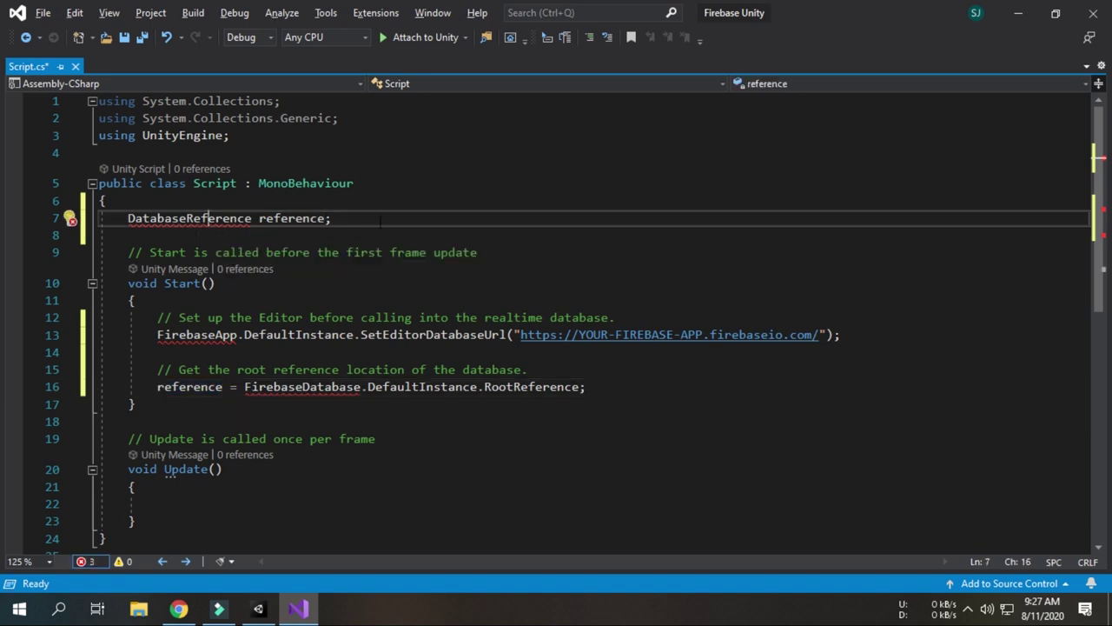
pyautogui.hotkey('alt', 'Return')
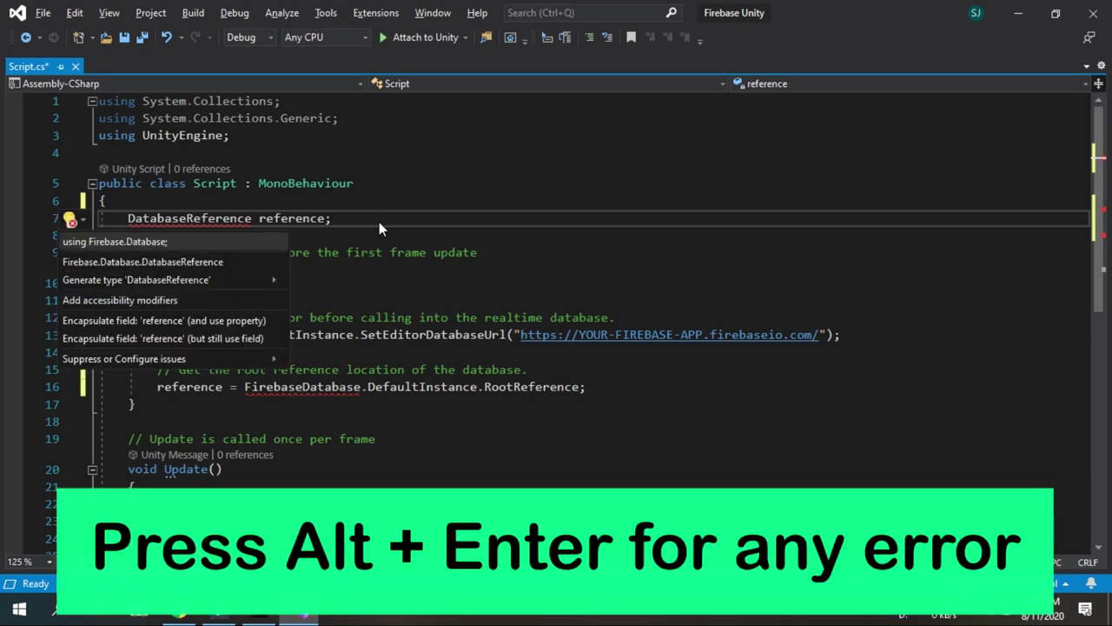
pyautogui.press('Return')
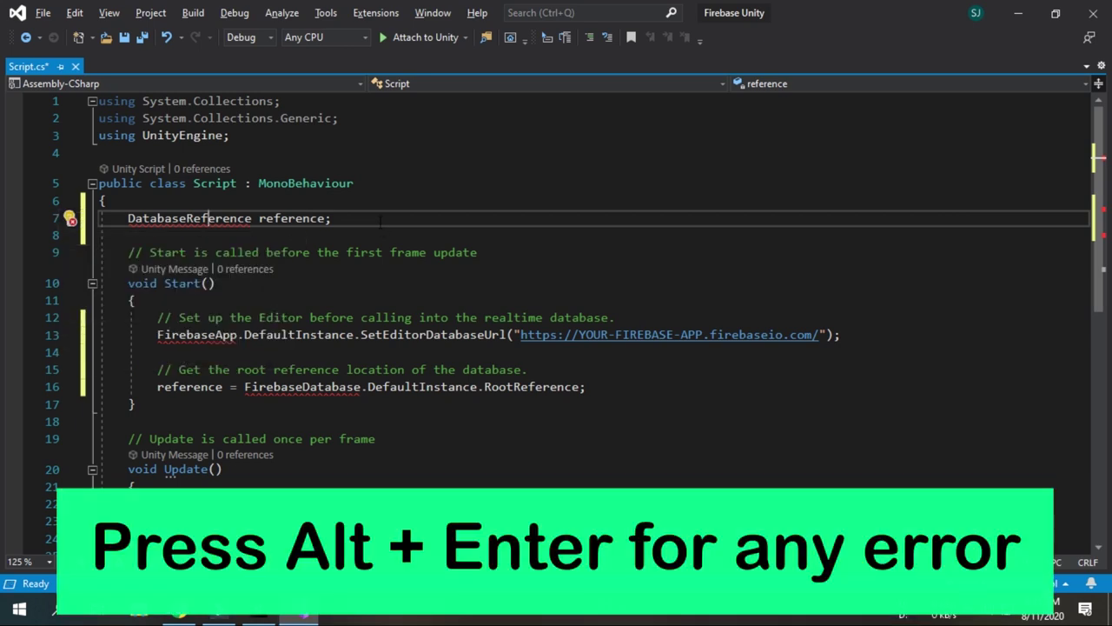
pyautogui.click(216, 352)
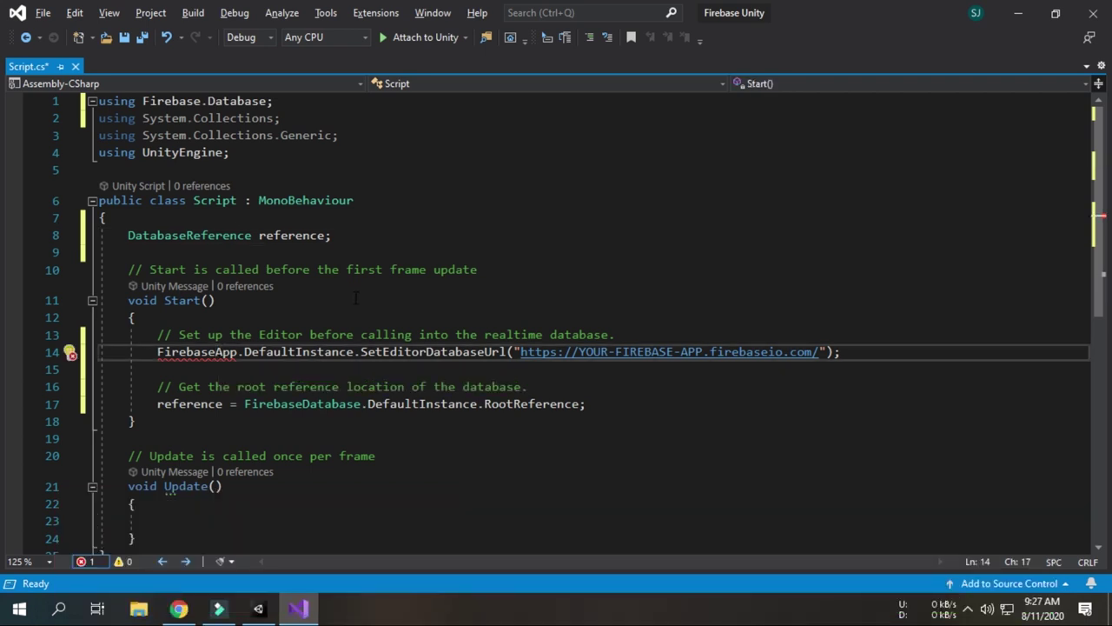
pyautogui.hotkey('alt', 'Return')
pyautogui.press('Escape')
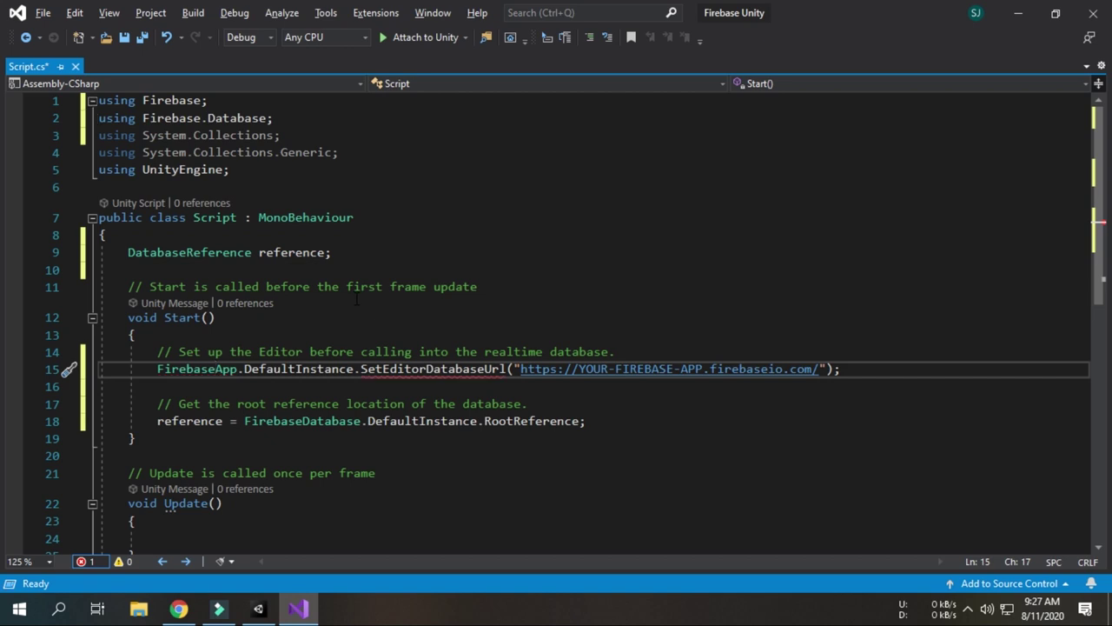
pyautogui.click(404, 368)
pyautogui.hotkey('ctrl', '.')
pyautogui.press('Return')
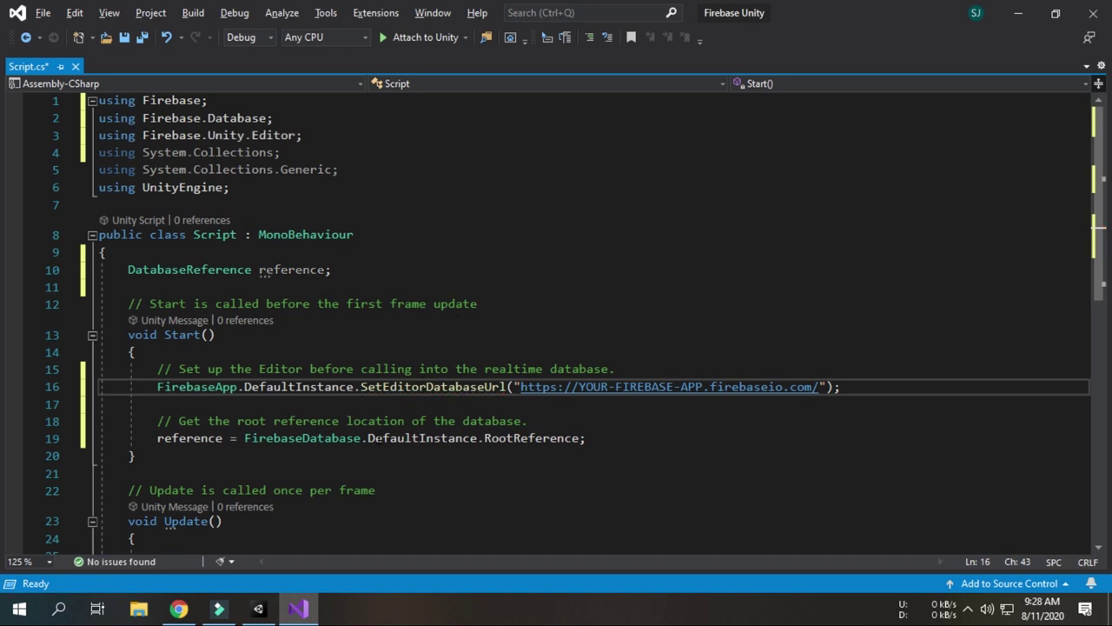
pyautogui.scroll(-3, 379, 436)
pyautogui.click(173, 416)
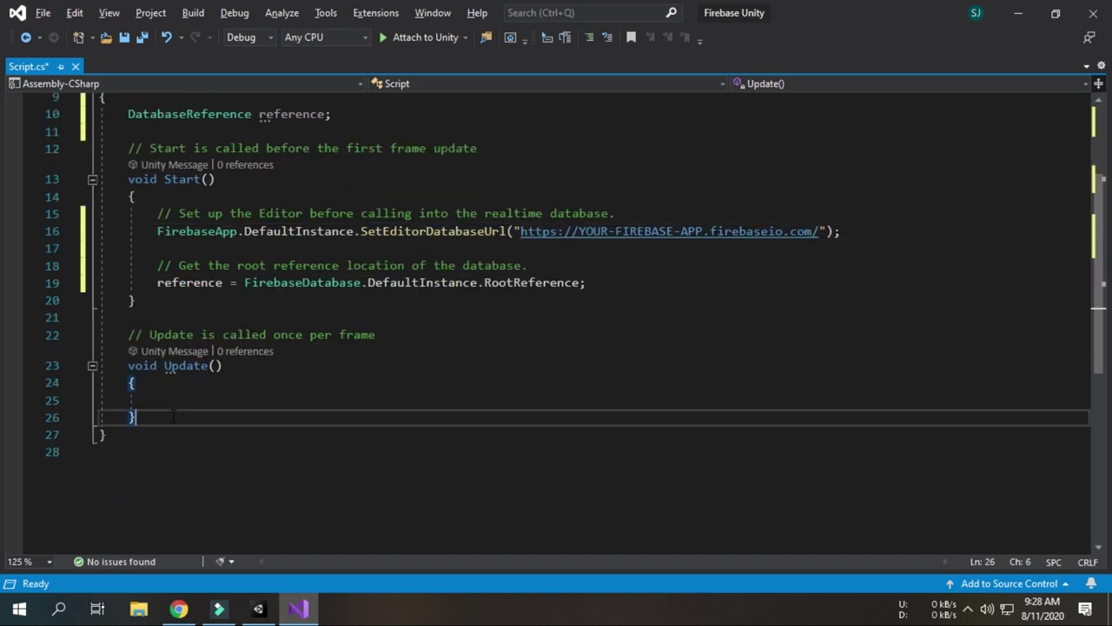
# Add an empty public void saveData() method below Update() in Script.cs
pyautogui.press('Return')
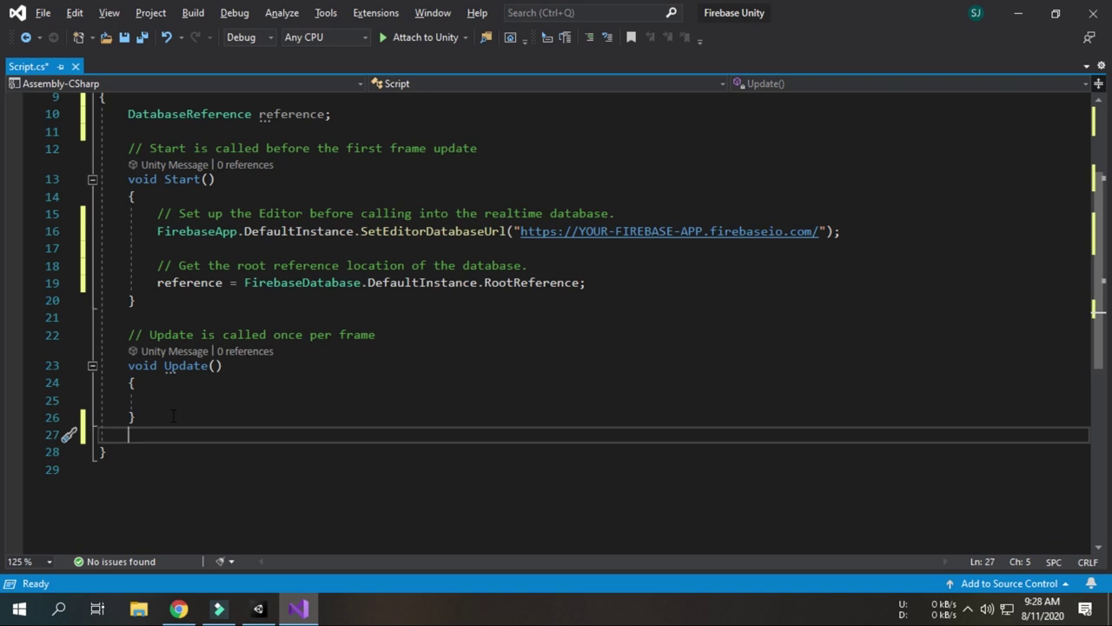
pyautogui.press('Return')
pyautogui.write('public')
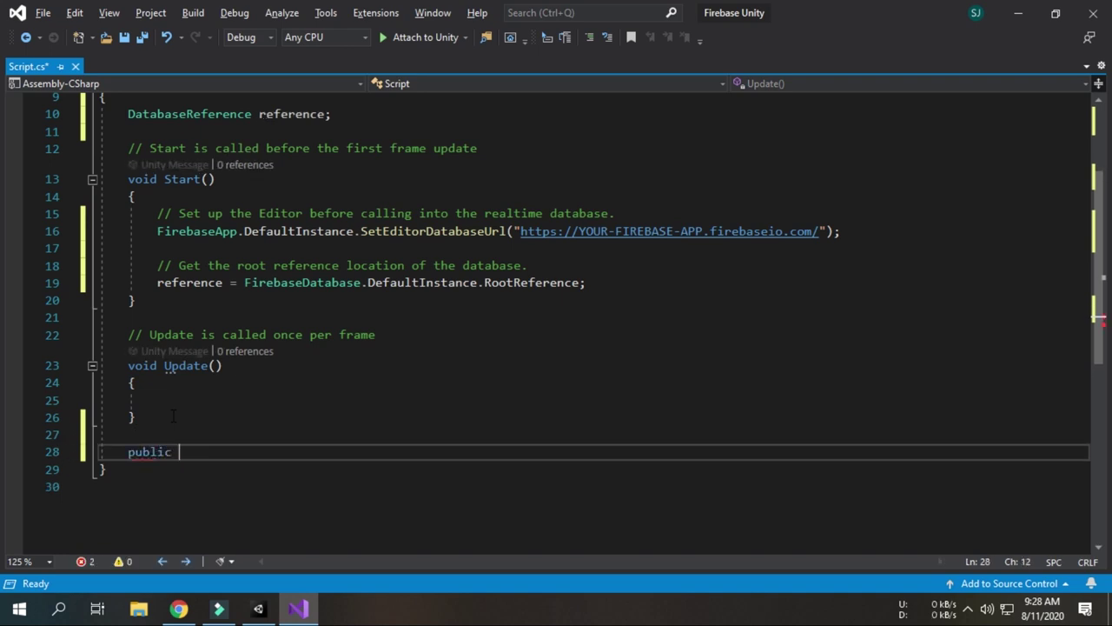
pyautogui.write(' void ')
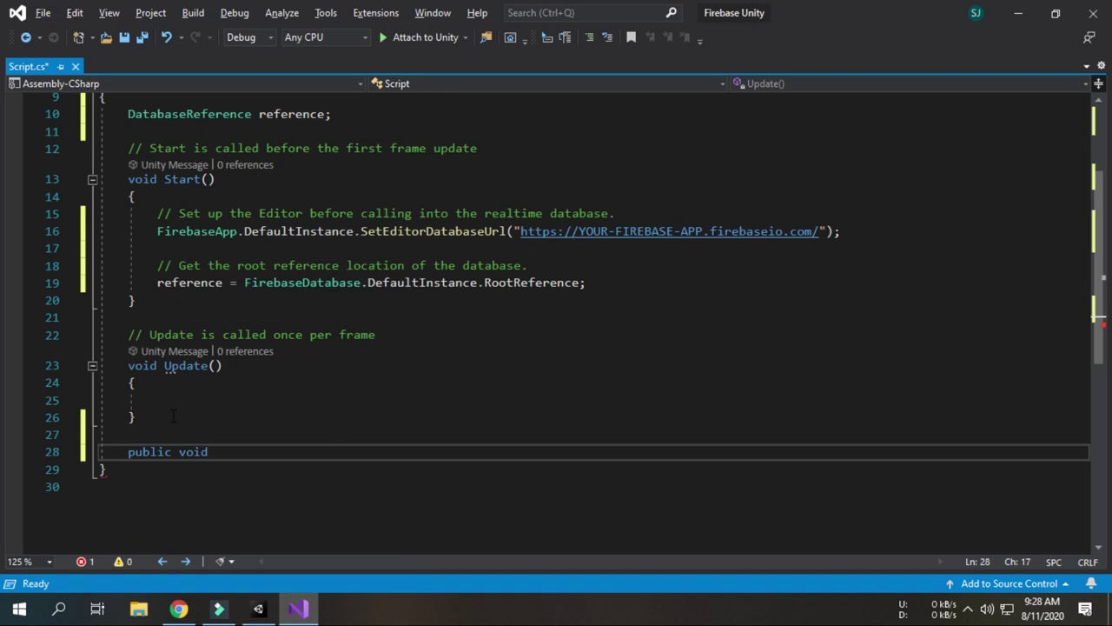
pyautogui.write('saveData(')
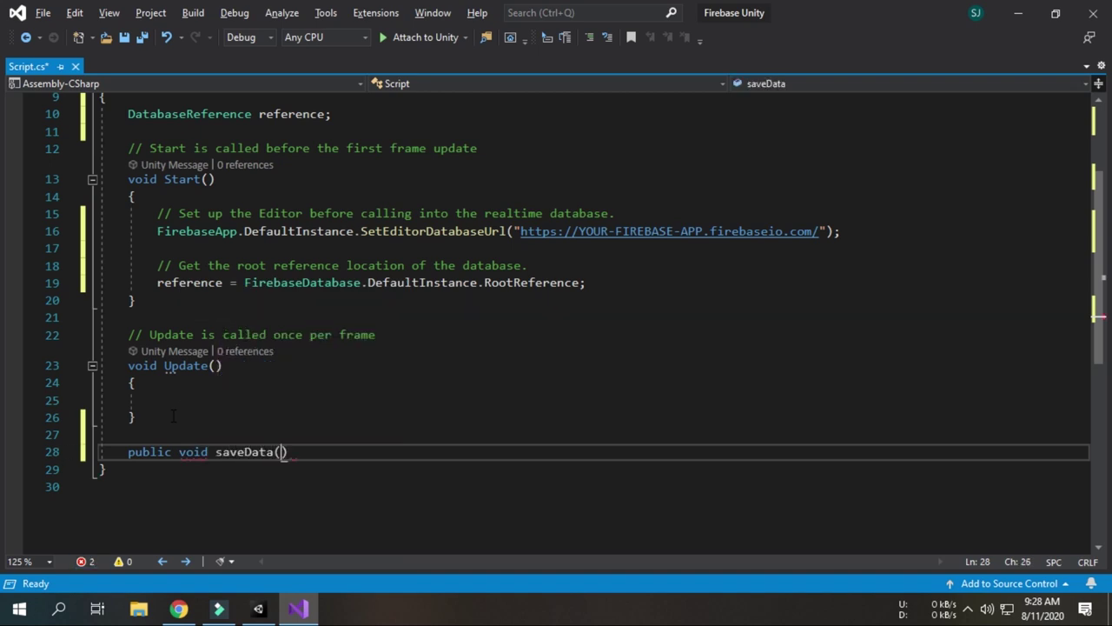
pyautogui.write(') {')
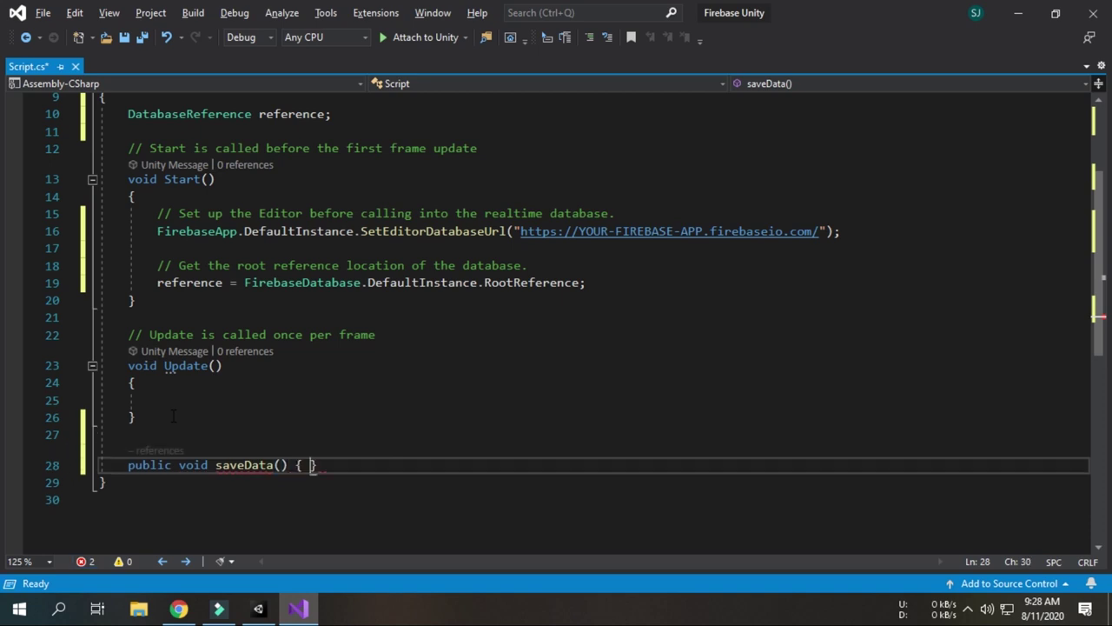
pyautogui.press('Return')
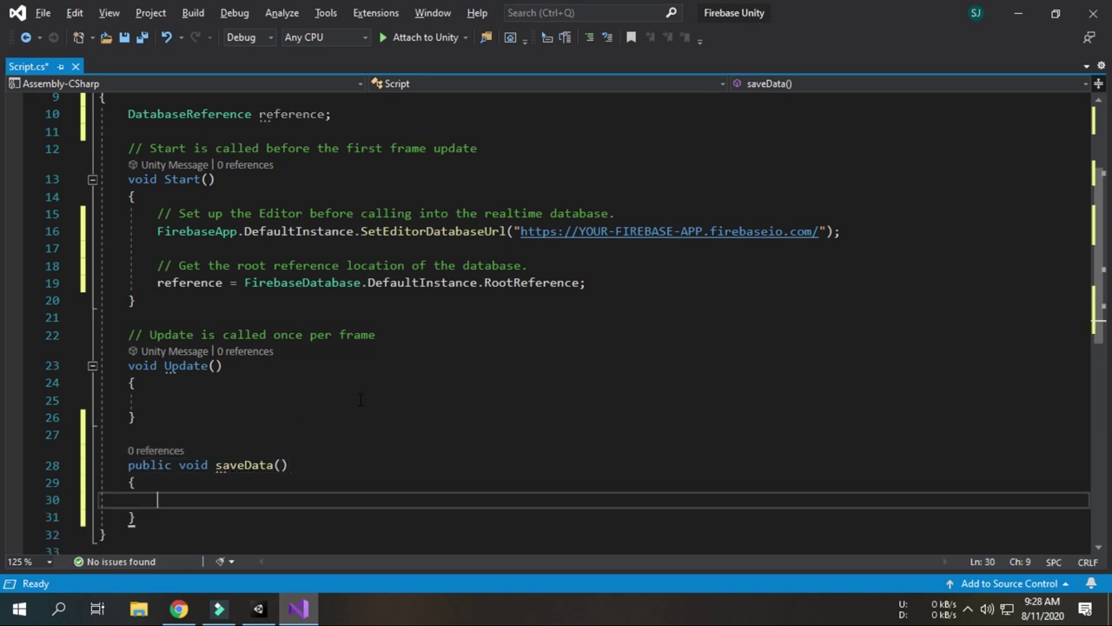
pyautogui.scroll(-2, 328, 403)
pyautogui.scroll(-1, 402, 404)
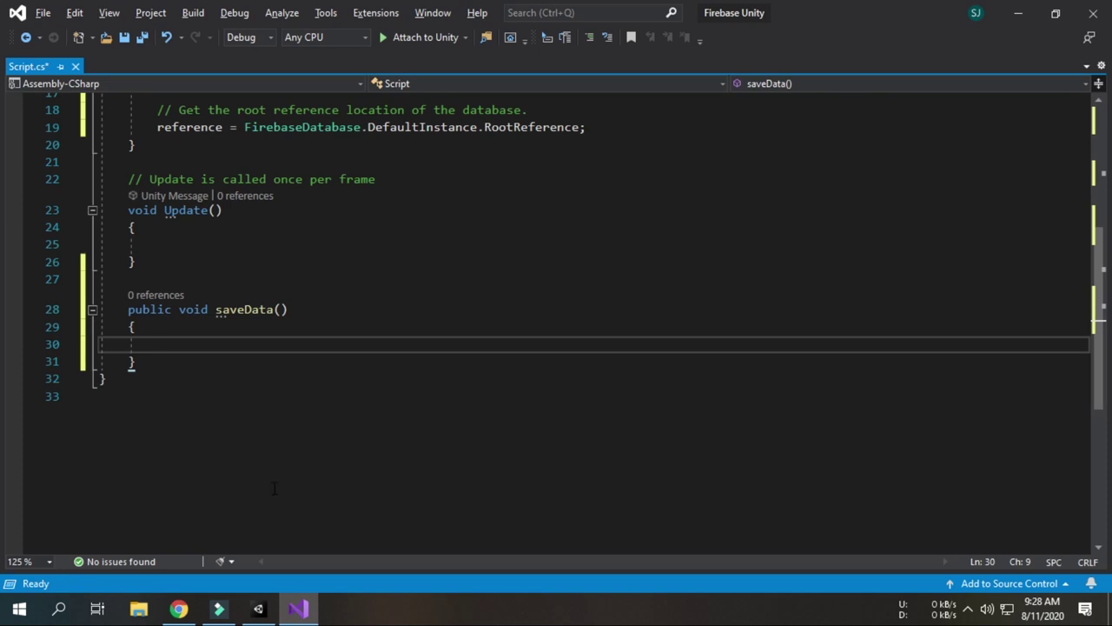
pyautogui.click(179, 609)
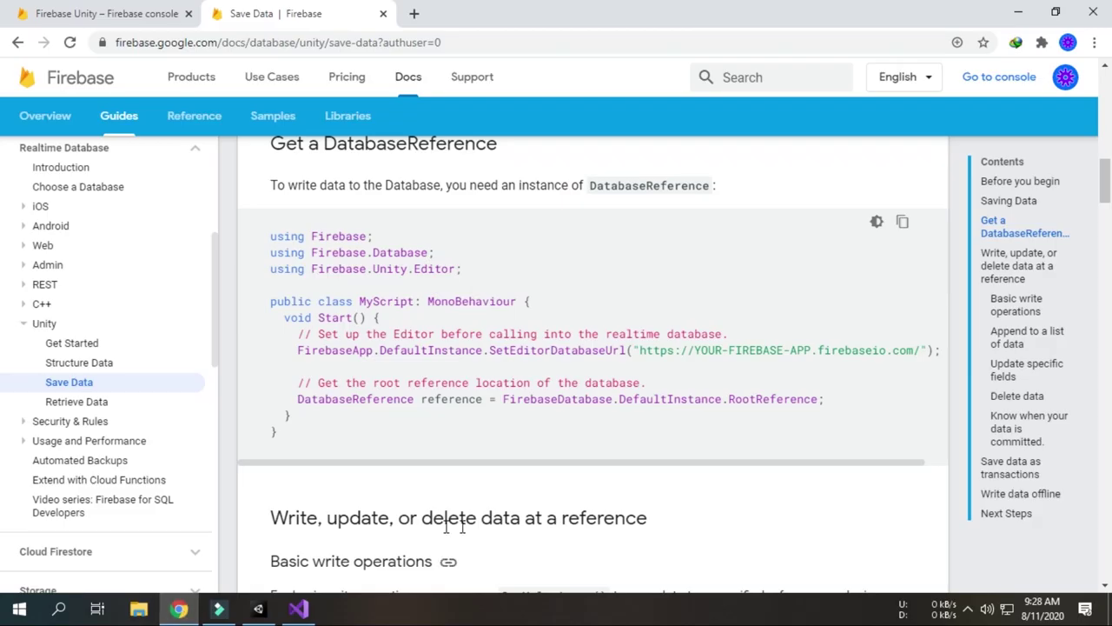
# Copy the Save Data guide's username SetValueAsync example line
pyautogui.scroll(-3, 603, 505)
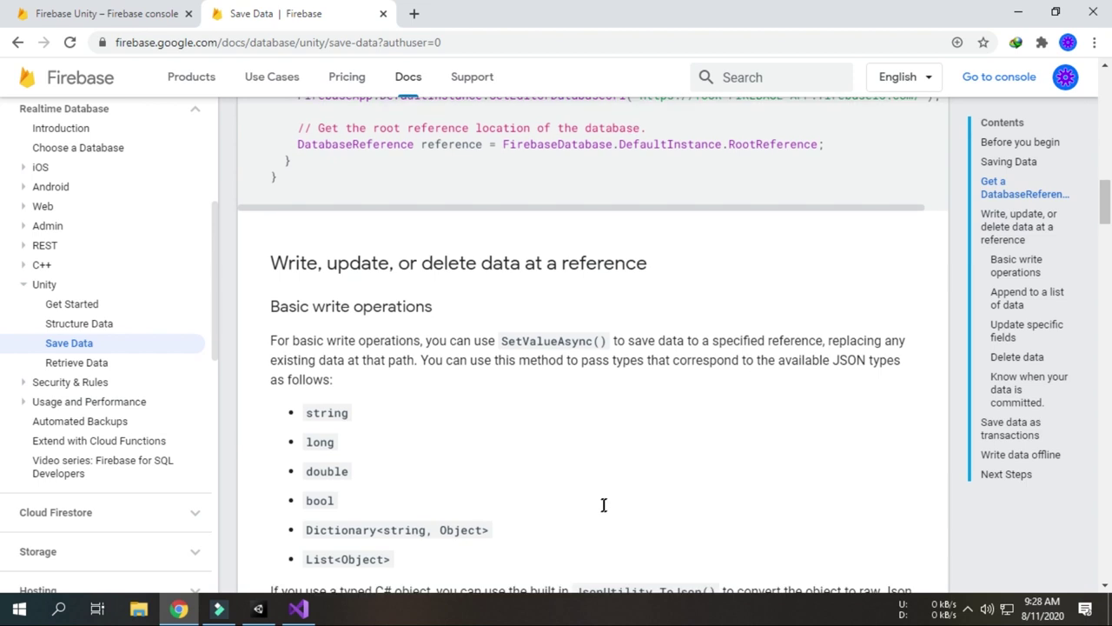
pyautogui.scroll(-2, 603, 505)
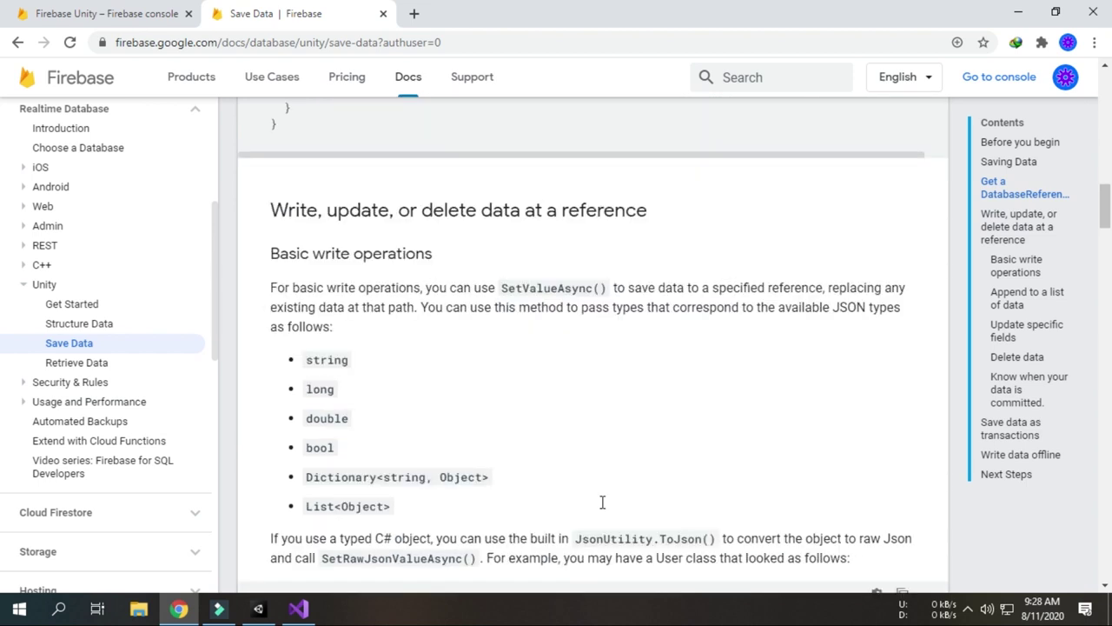
pyautogui.scroll(-5, 603, 506)
pyautogui.scroll(-2, 603, 506)
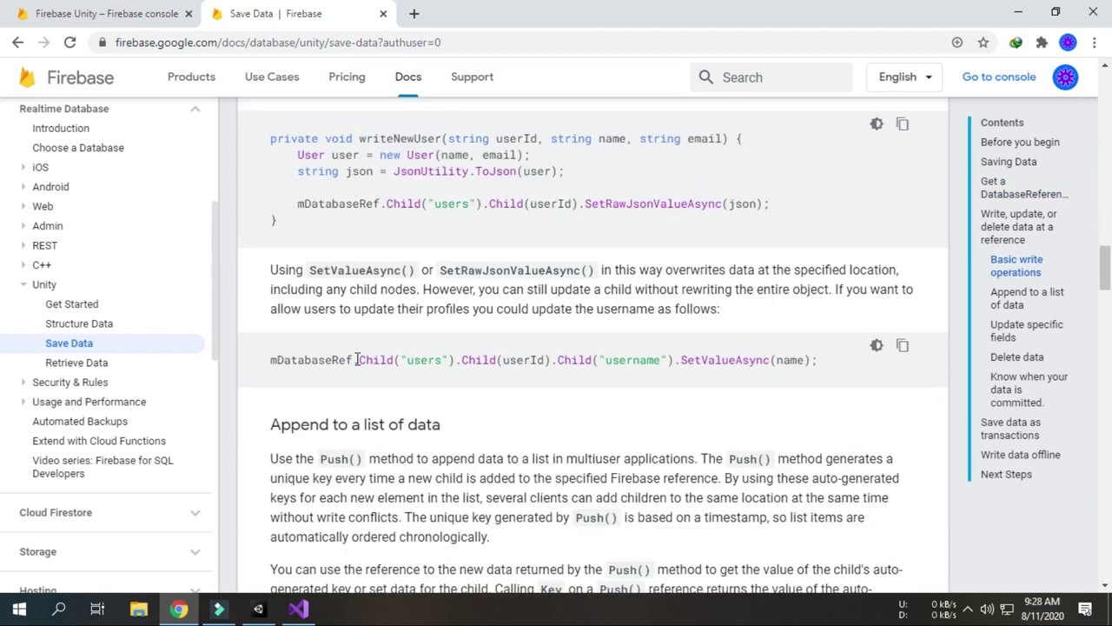
pyautogui.moveTo(353, 360); pyautogui.dragTo(818, 360)
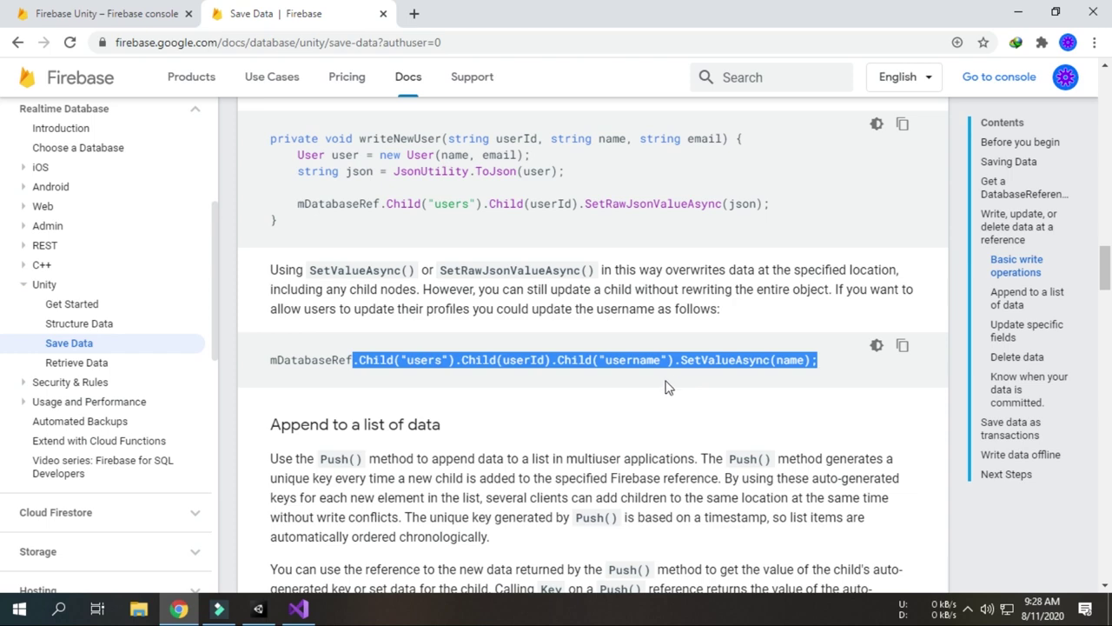
pyautogui.click(299, 608)
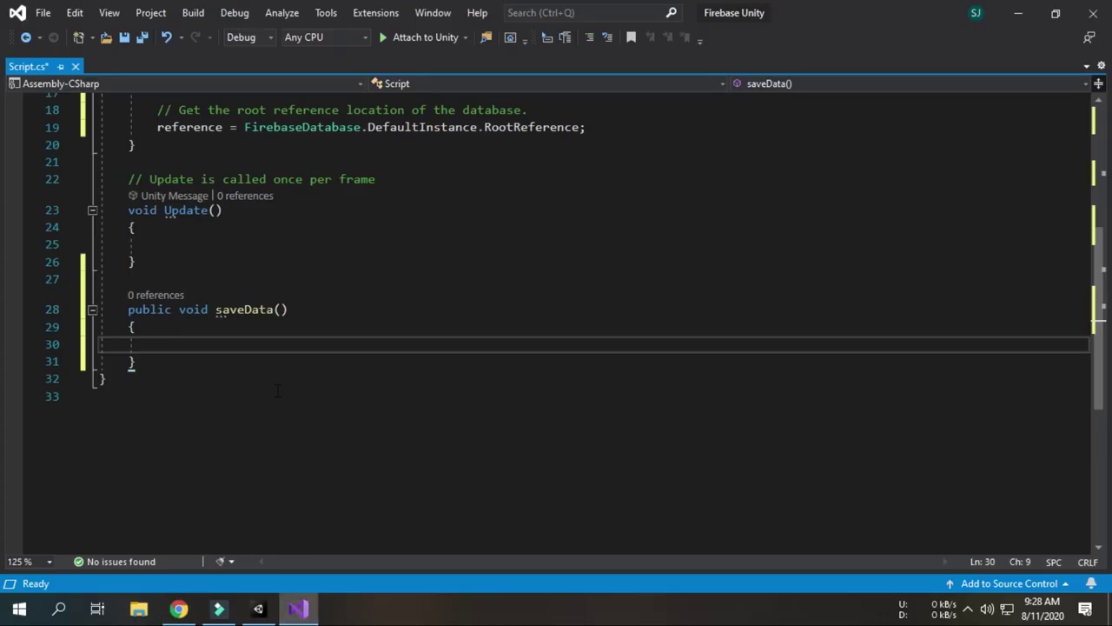
# Paste the SetValueAsync line into saveData() and prefix it with reference
pyautogui.write('.Child("users").Child(userId).Child("username").SetValueAsync(name);')
pyautogui.click(159, 344)
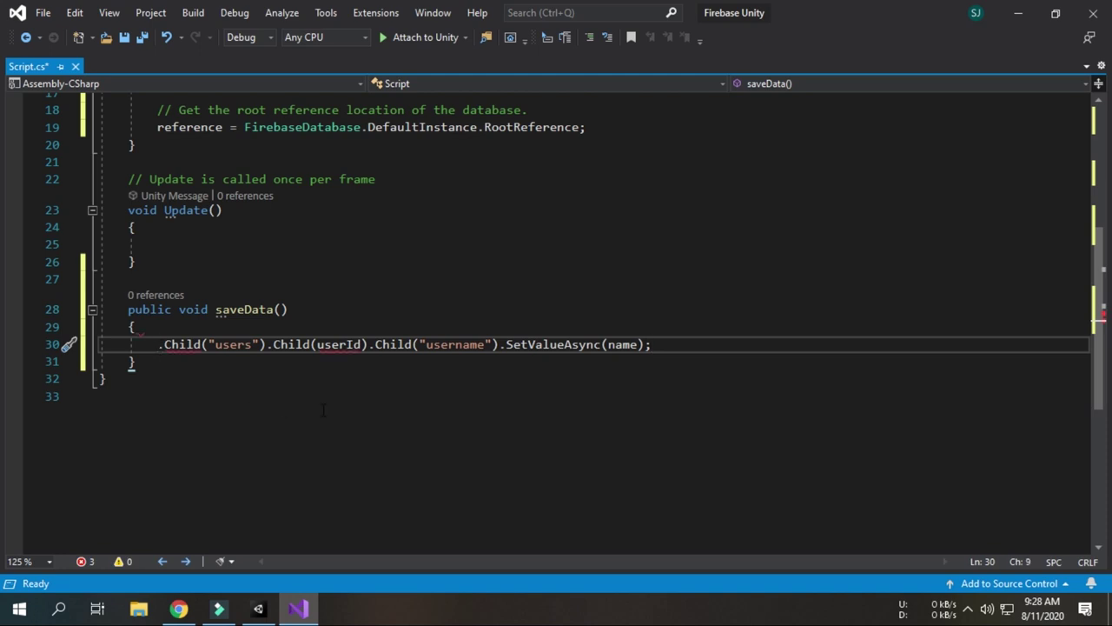
pyautogui.write('reference')
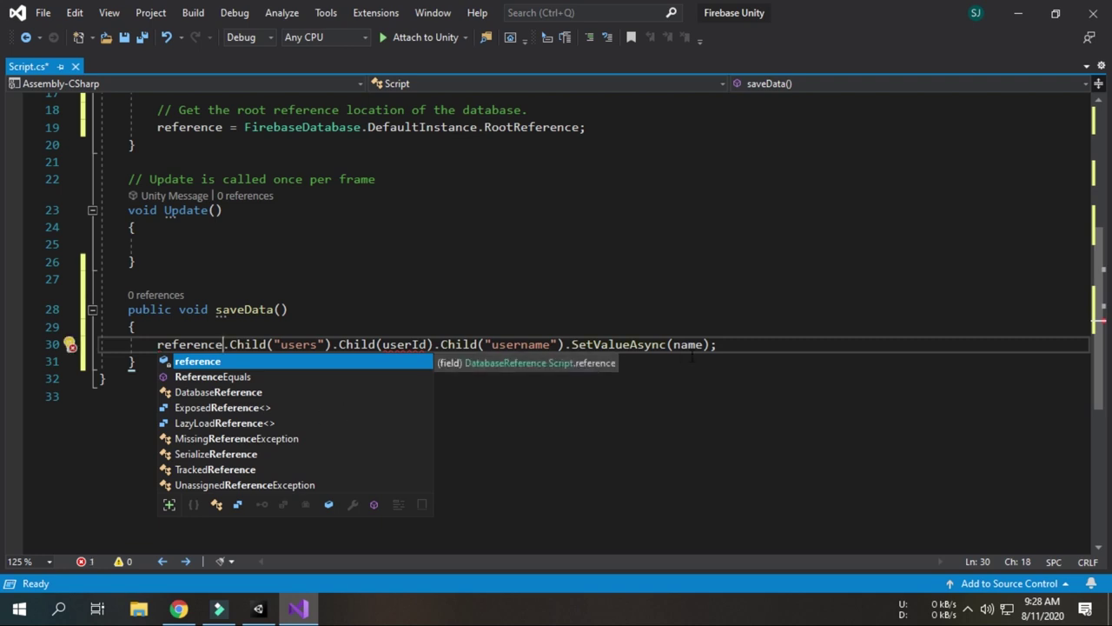
pyautogui.press('End')
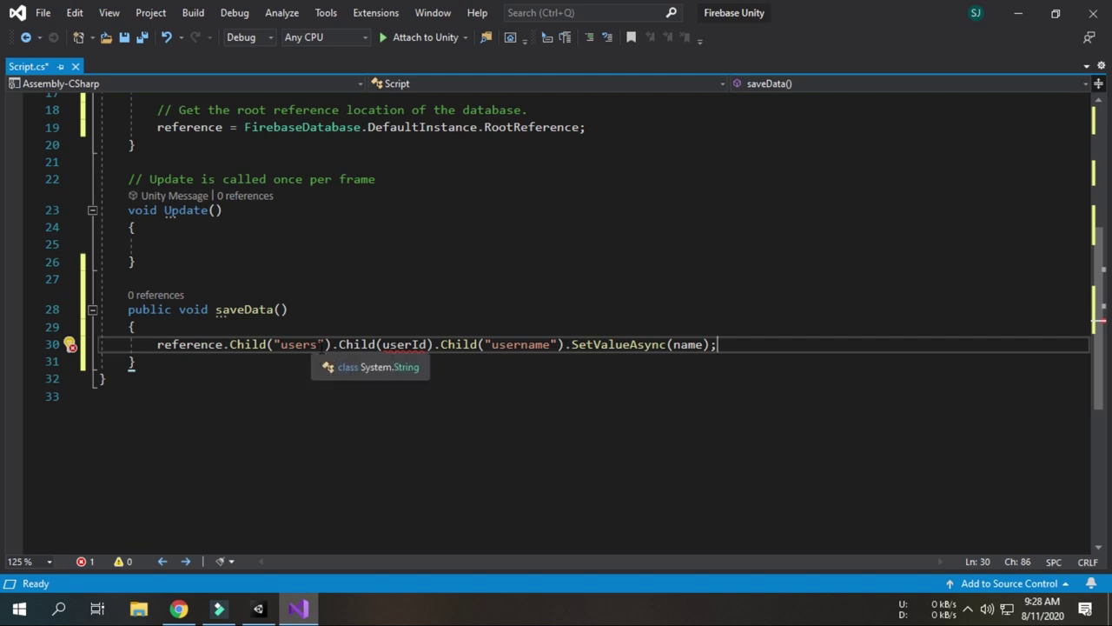
# Change the child keys to "Users", "User 1" and "Email"
pyautogui.moveTo(318, 344); pyautogui.dragTo(281, 344)
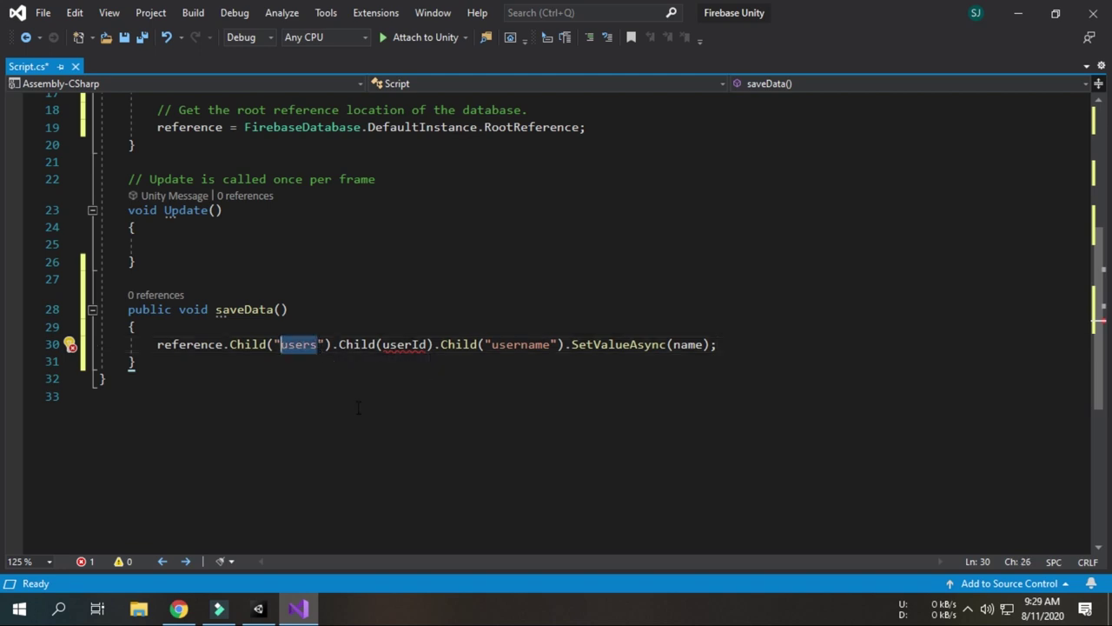
pyautogui.write('Users')
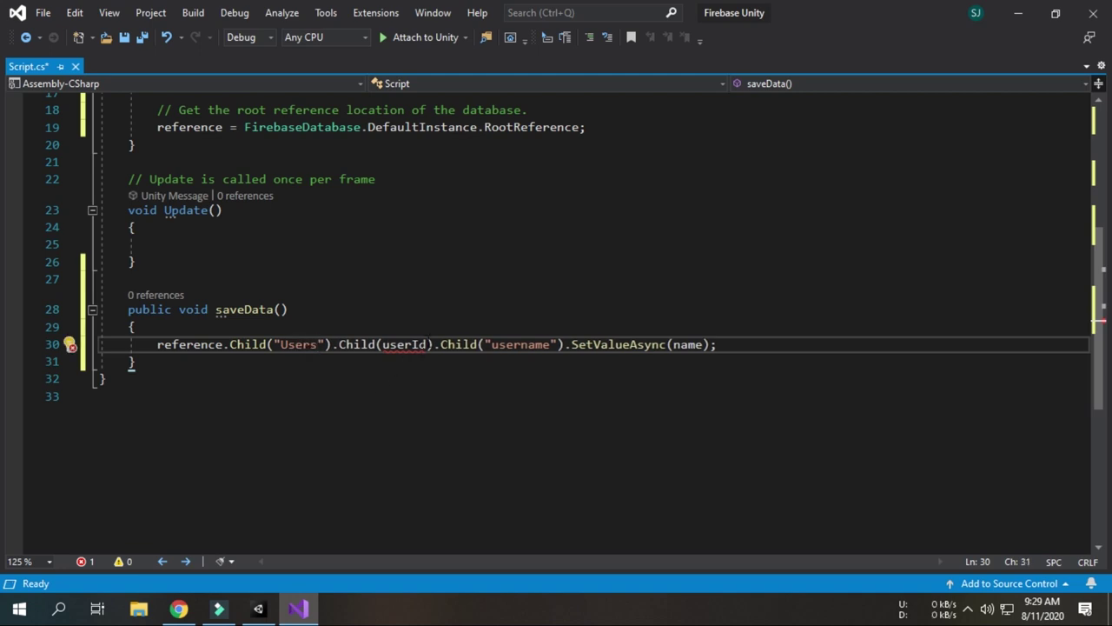
pyautogui.doubleClick(404, 345)
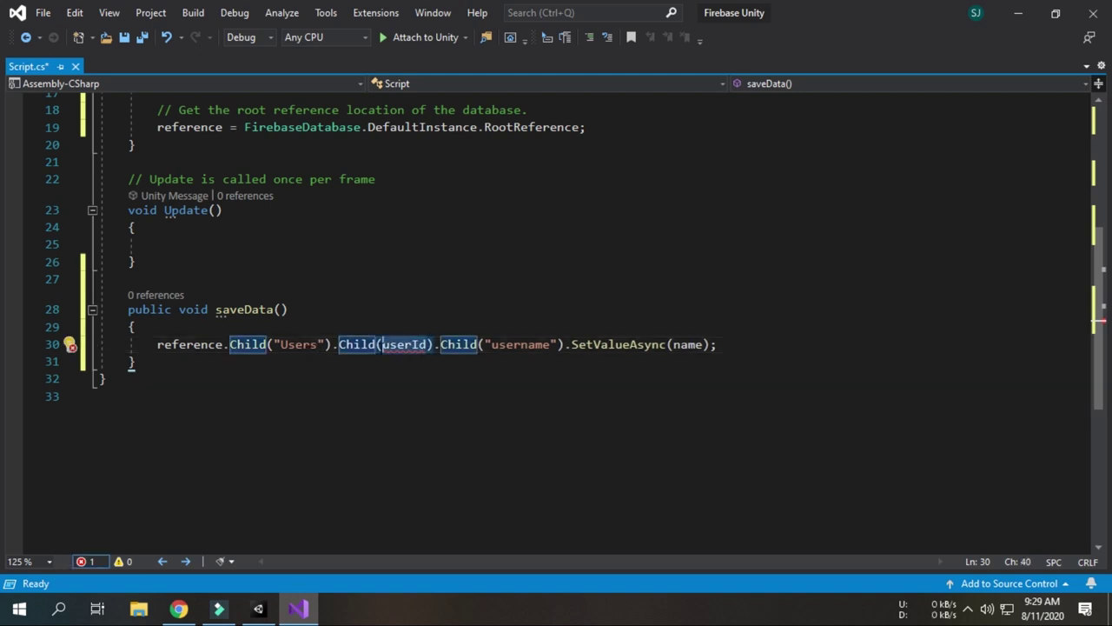
pyautogui.write('").Child("')
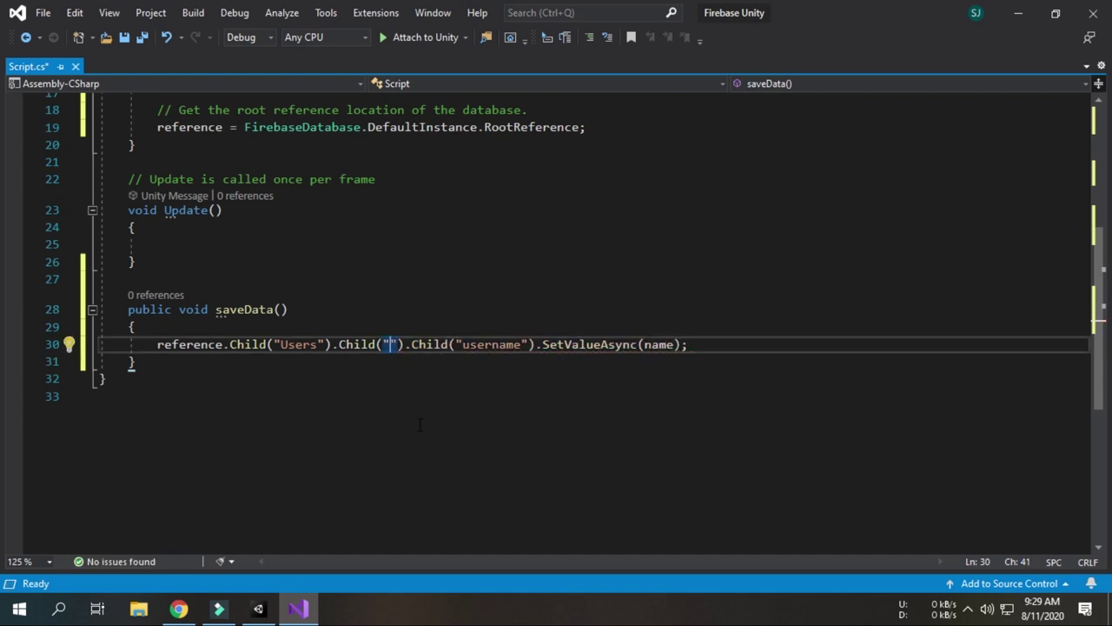
pyautogui.write('User 1')
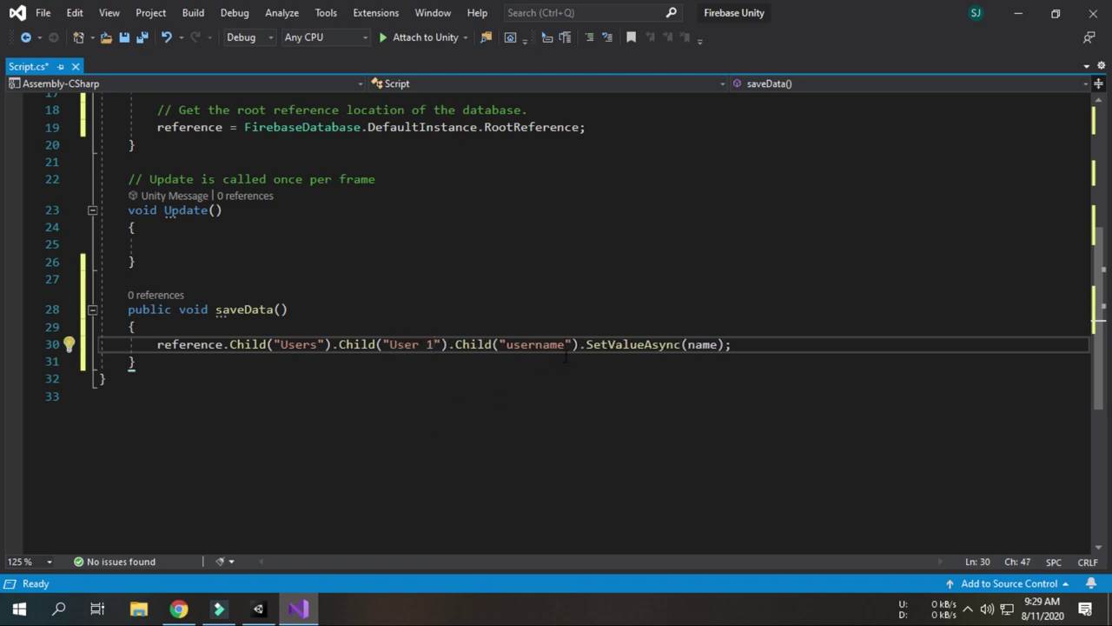
pyautogui.moveTo(565, 344); pyautogui.dragTo(506, 344)
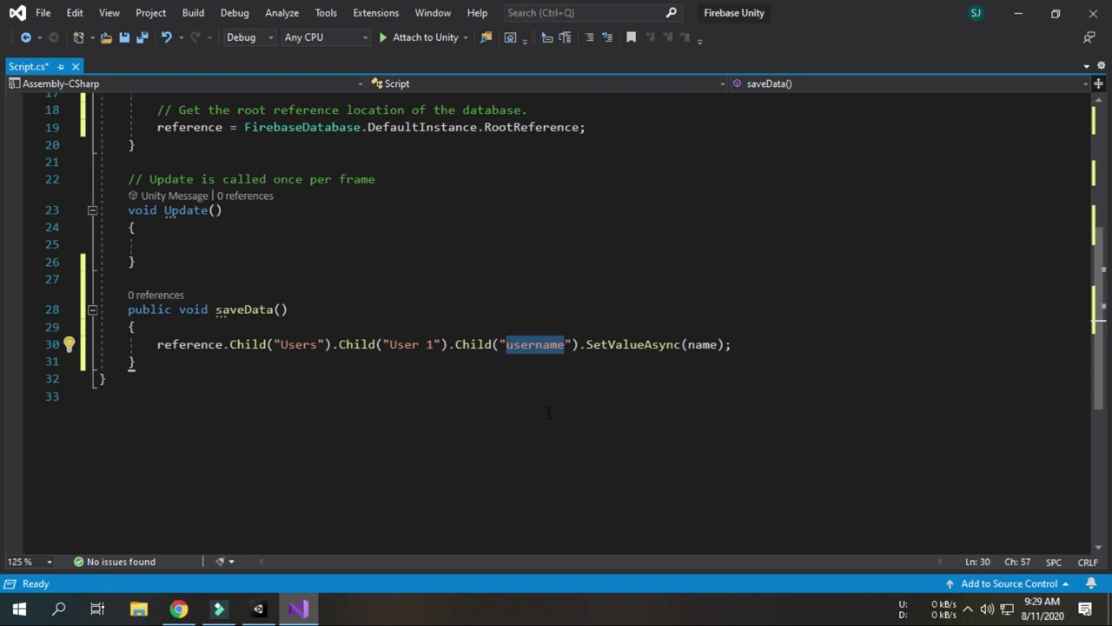
pyautogui.write('Email')
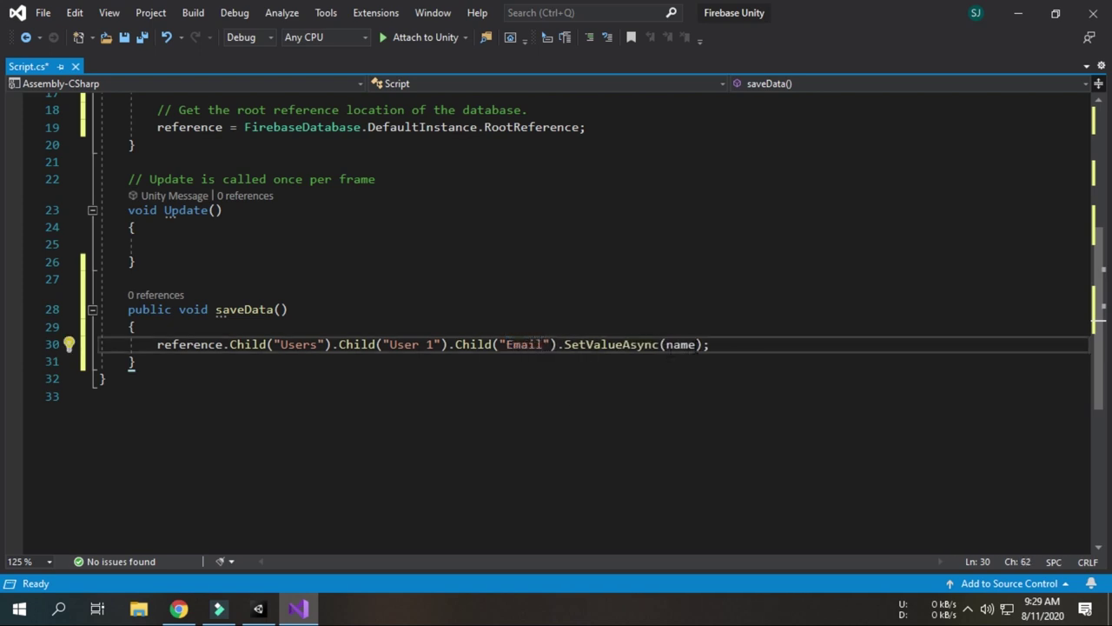
pyautogui.scroll(1, 566, 417)
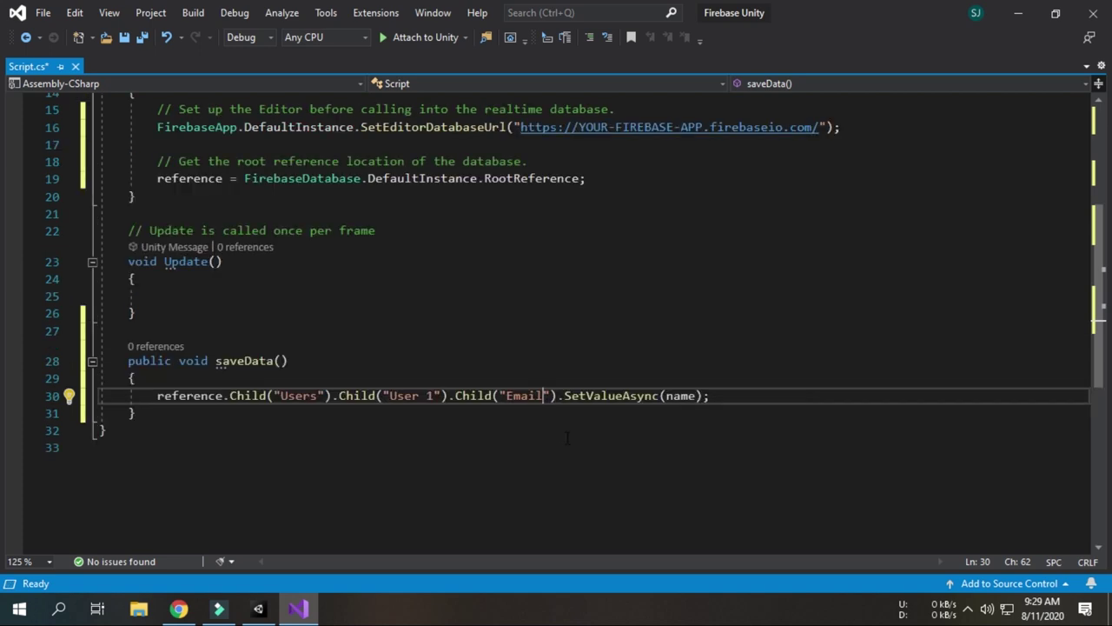
pyautogui.scroll(2, 567, 437)
pyautogui.scroll(3, 568, 447)
# Add a using UnityEngine.UI; directive below the existing usings
pyautogui.click(261, 190)
pyautogui.press('Return')
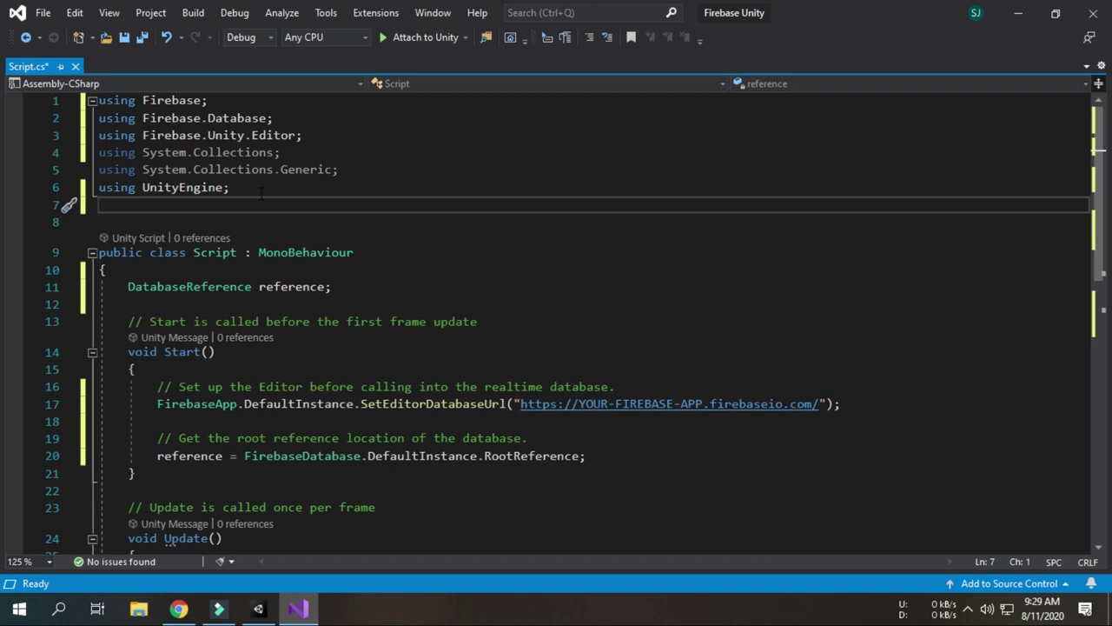
pyautogui.write('uy')
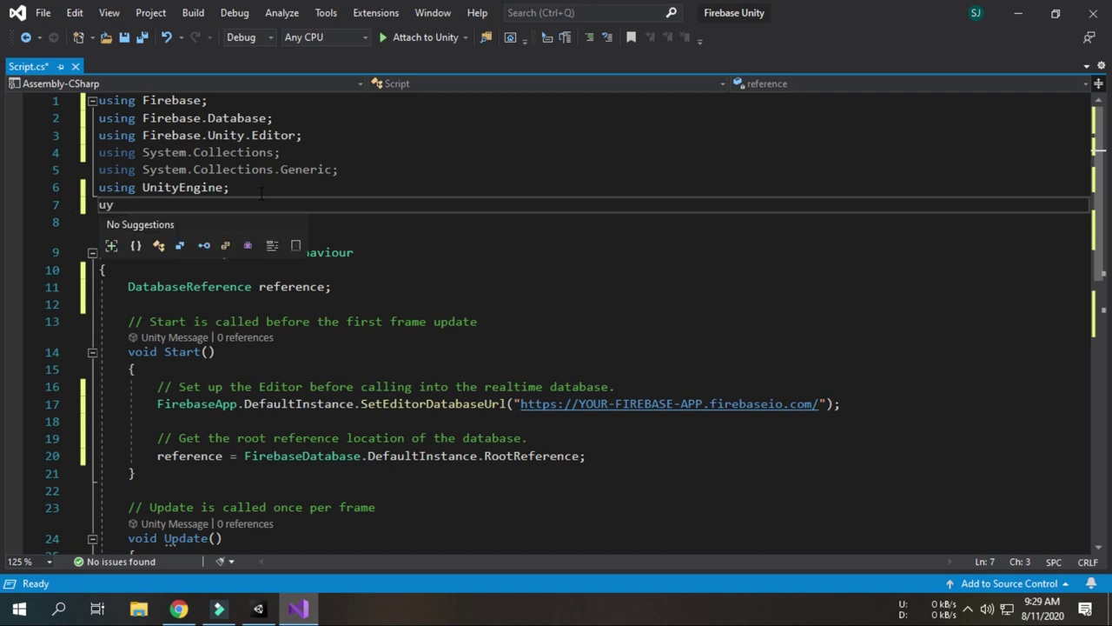
pyautogui.press('BackSpace')
pyautogui.write('sing')
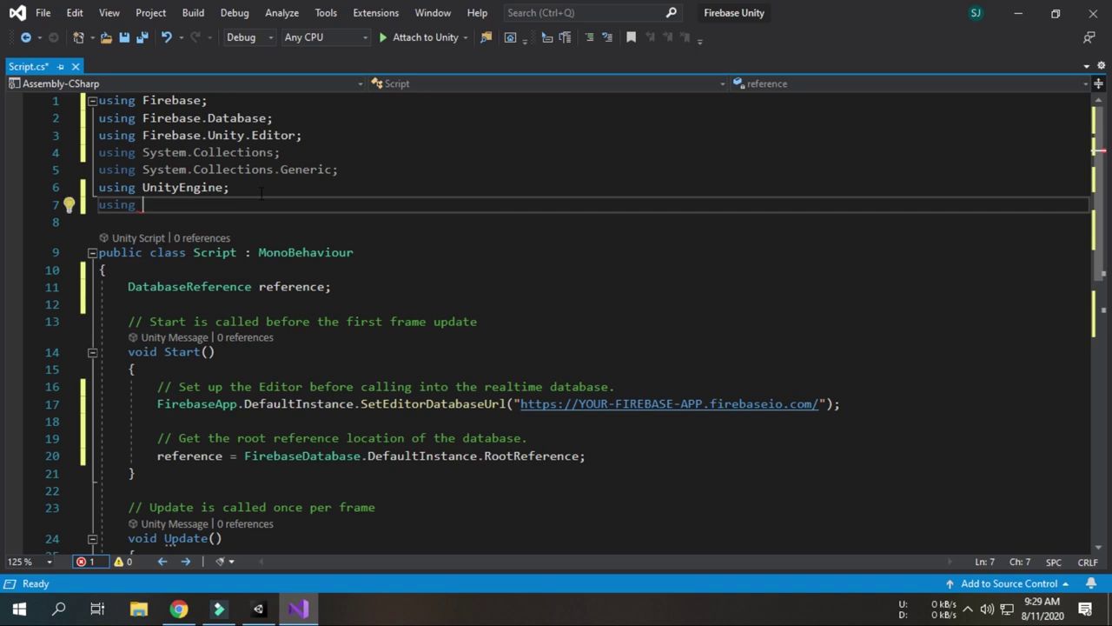
pyautogui.write(' Unity')
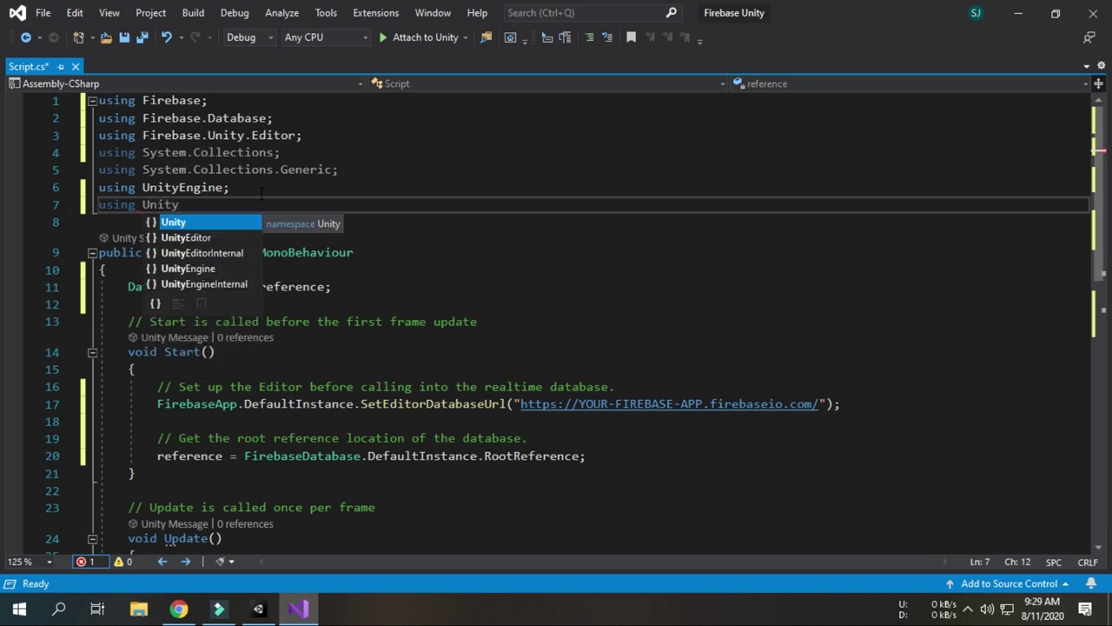
pyautogui.press('Down')
pyautogui.press('Down')
pyautogui.press('Down')
pyautogui.press('Tab')
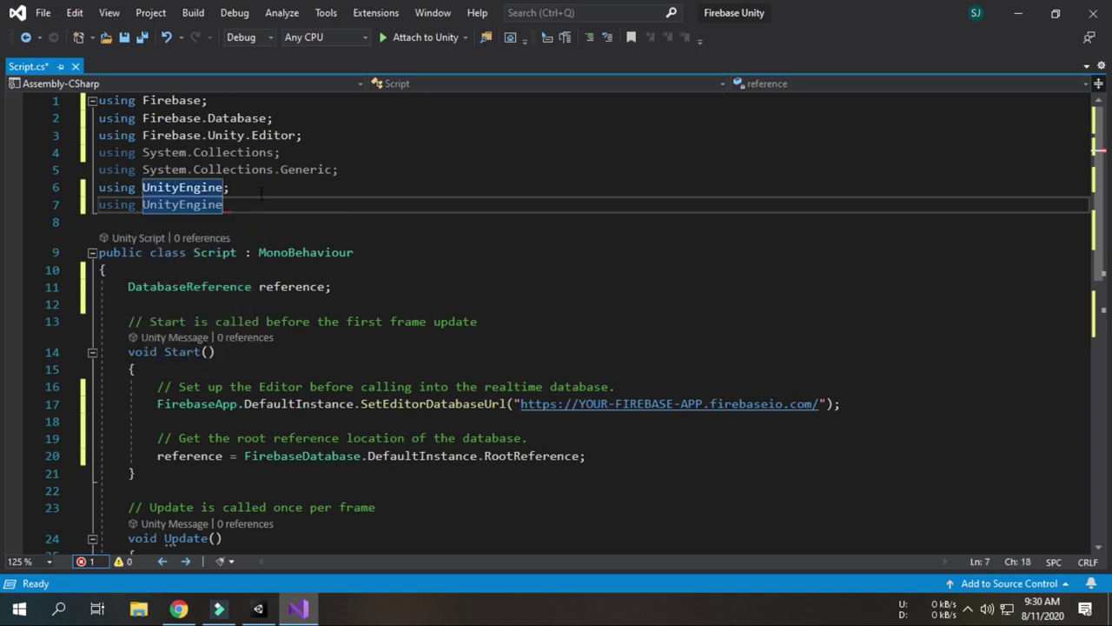
pyautogui.write('.UI')
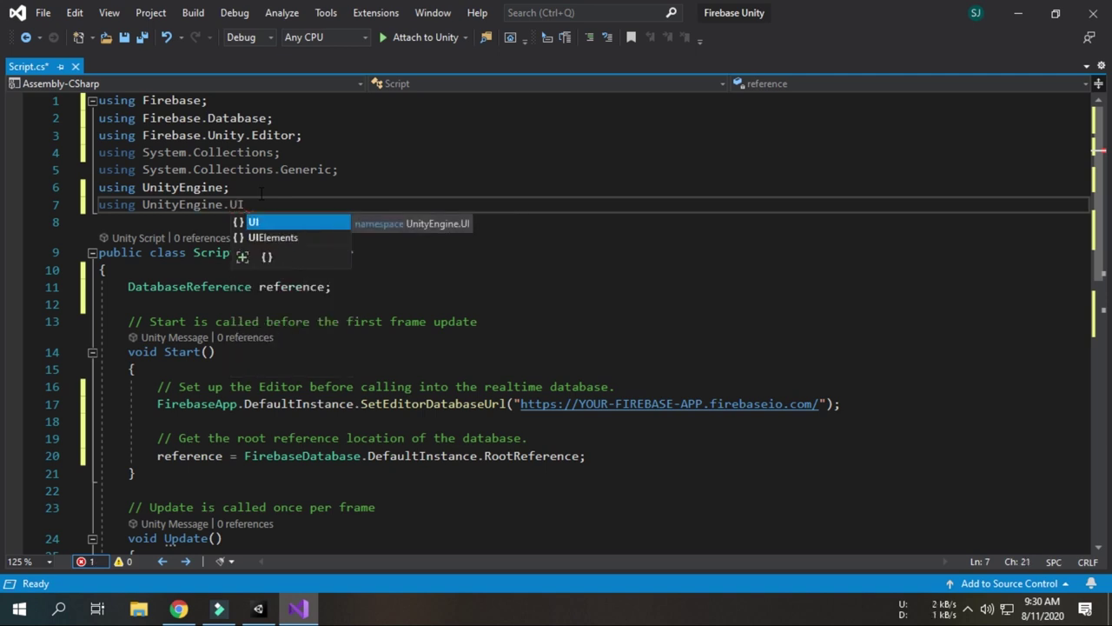
pyautogui.write(';')
# Declare InputField Email; and Text showLoadedText; fields under the reference field
pyautogui.click(345, 287)
pyautogui.press('Return')
pyautogui.write('Inpu')
pyautogui.press('Down')
pyautogui.press('Tab')
pyautogui.write('Email;')
pyautogui.press('Return')
pyautogui.write('Text showLoadedText;')
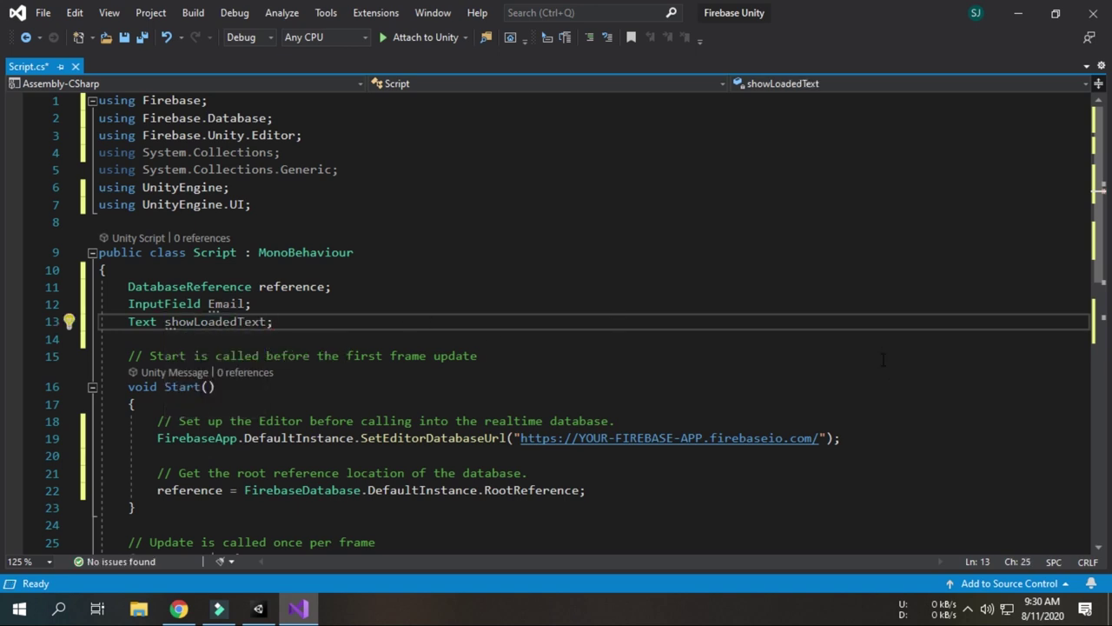
pyautogui.scroll(-3, 889, 380)
pyautogui.scroll(-3, 889, 380)
pyautogui.doubleClick(680, 396)
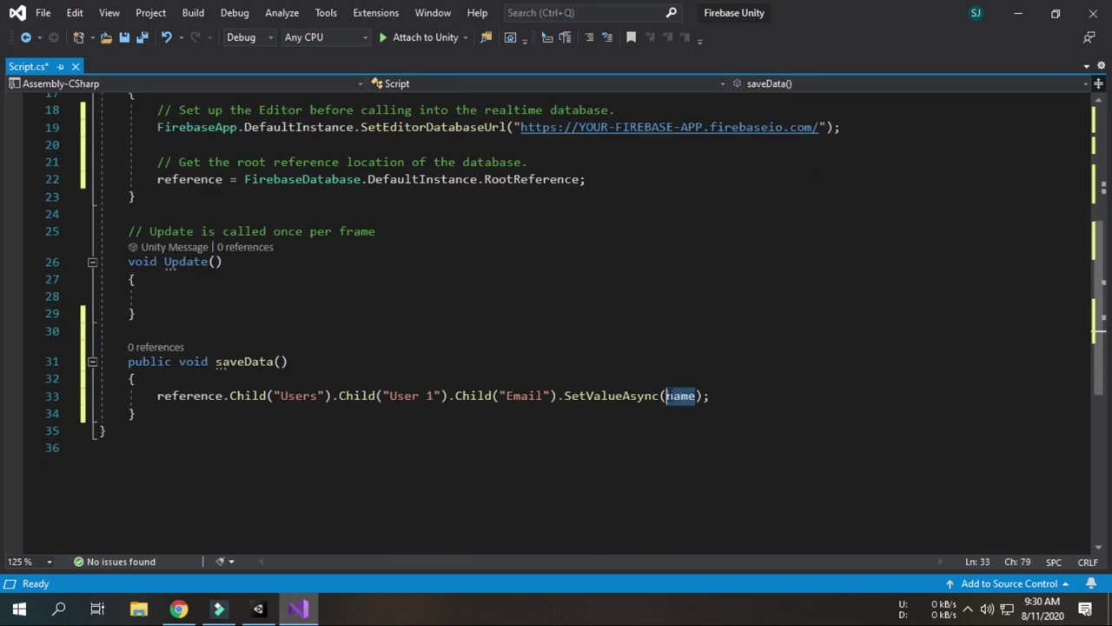
# Replace SetValueAsync's name argument with Email.text.ToString()
pyautogui.write('Email.')
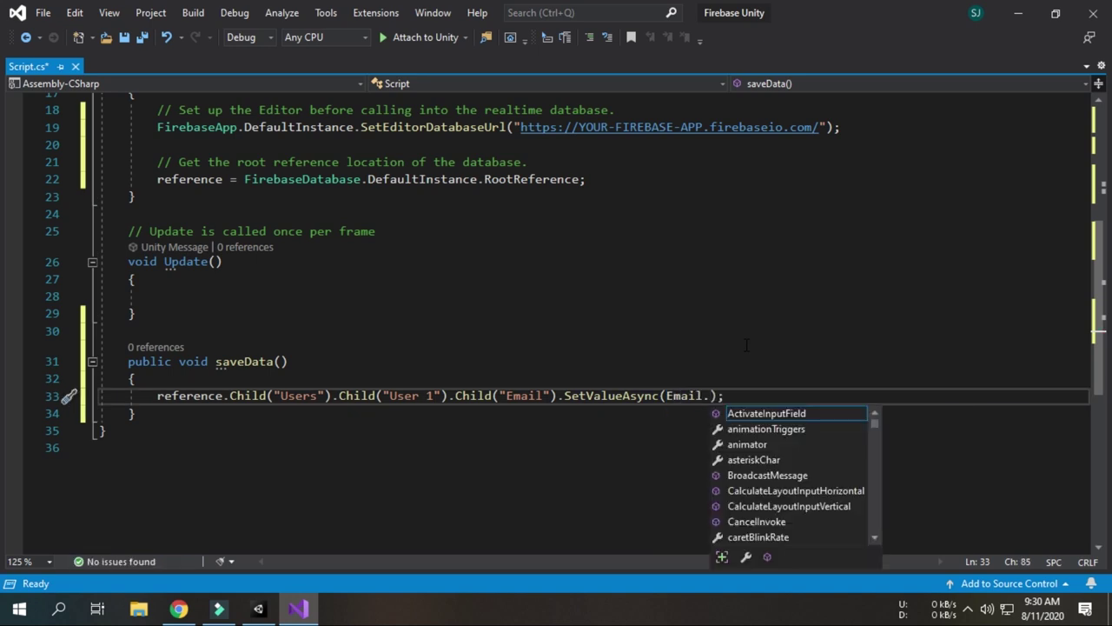
pyautogui.write('Text')
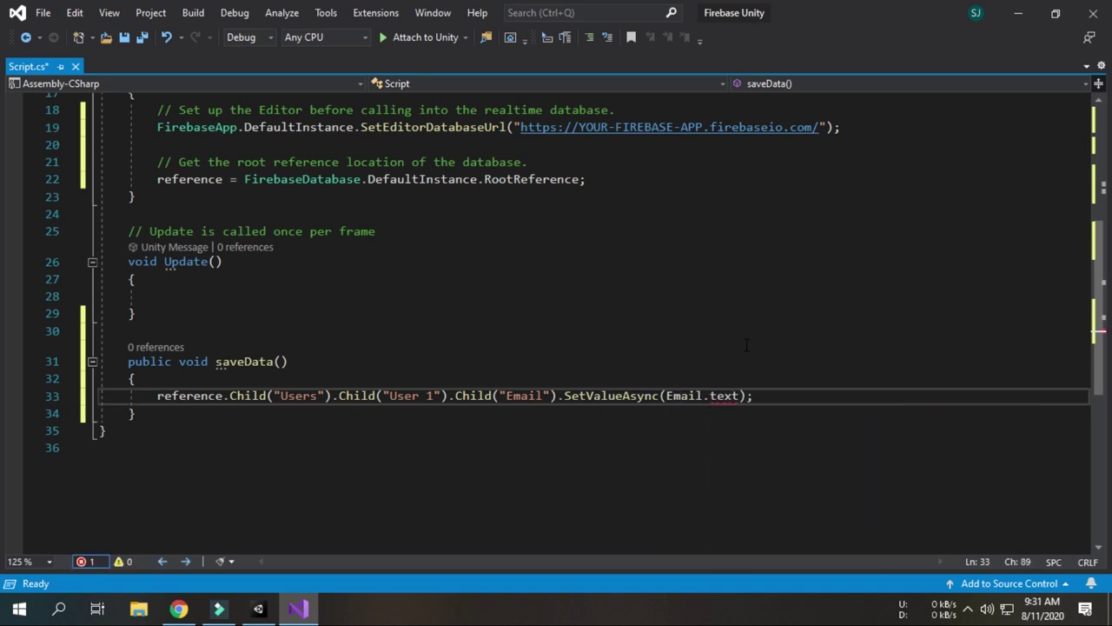
pyautogui.write('.To')
pyautogui.press('Tab')
pyautogui.write('(')
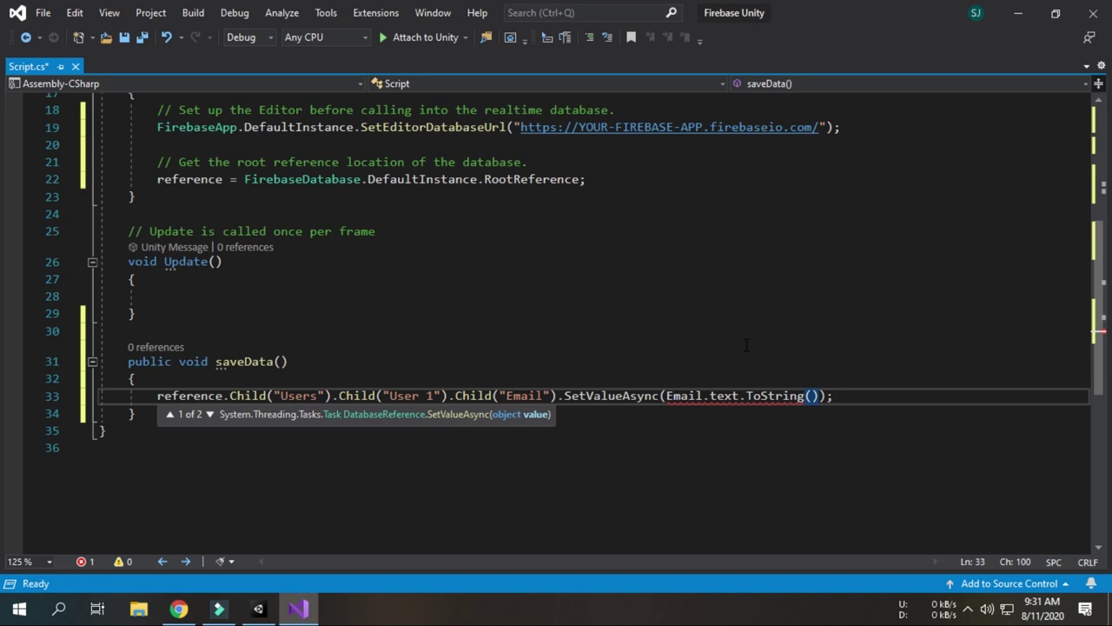
pyautogui.click(880, 402)
# Add an empty public void loadData() method below saveData()
pyautogui.scroll(-2, 496, 454)
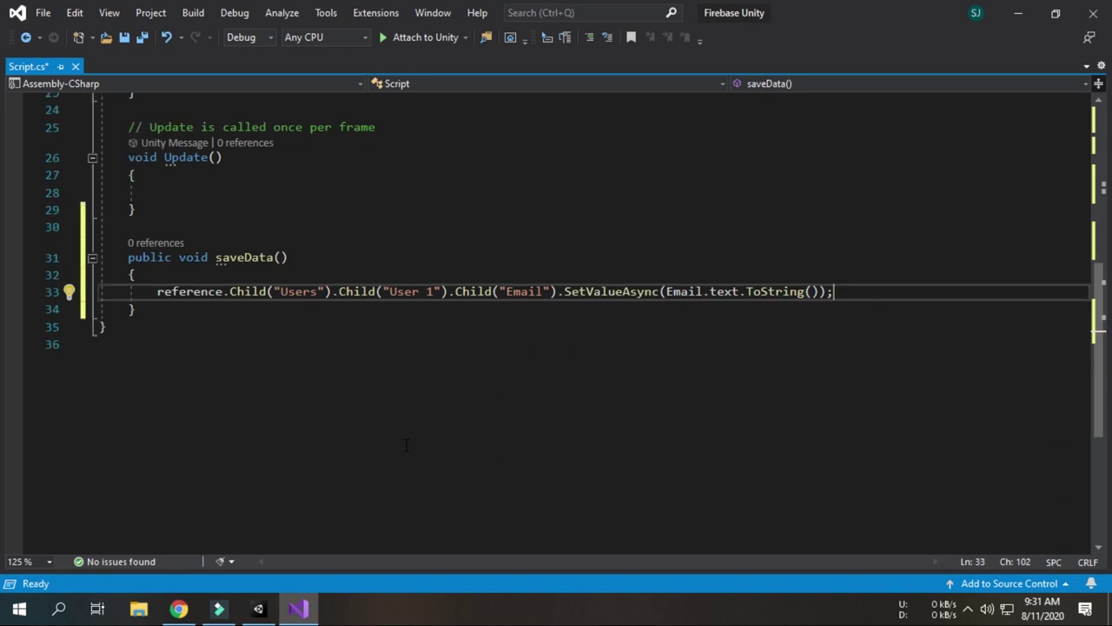
pyautogui.press('Down')
pyautogui.press('Return')
pyautogui.write('public void loadData()')
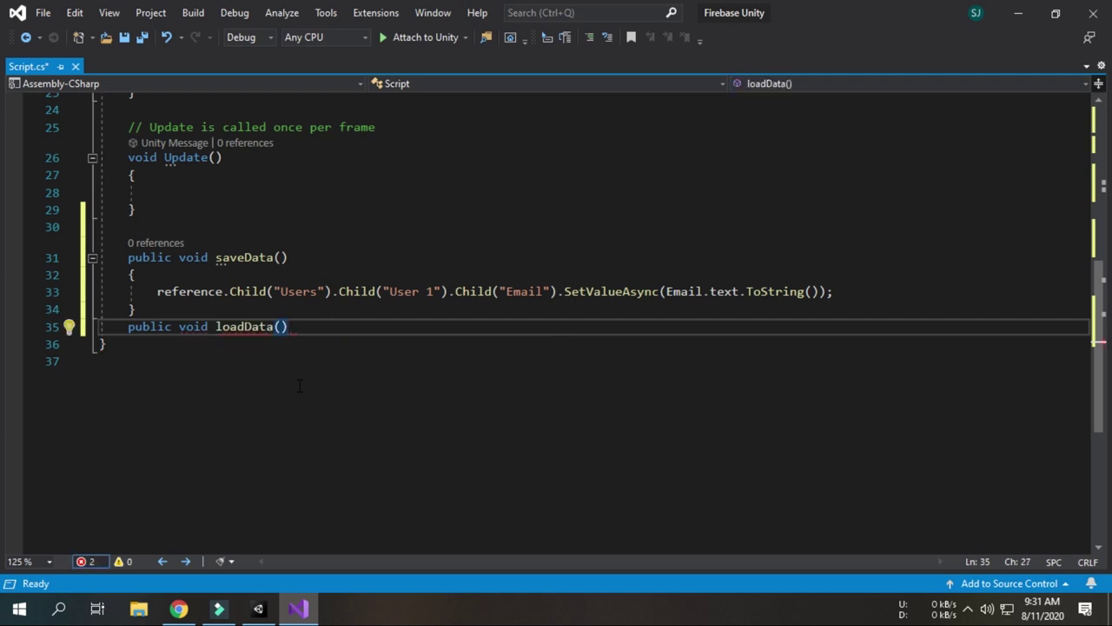
pyautogui.press('Return')
pyautogui.write('{')
pyautogui.press('Return')
pyautogui.scroll(-1, 359, 425)
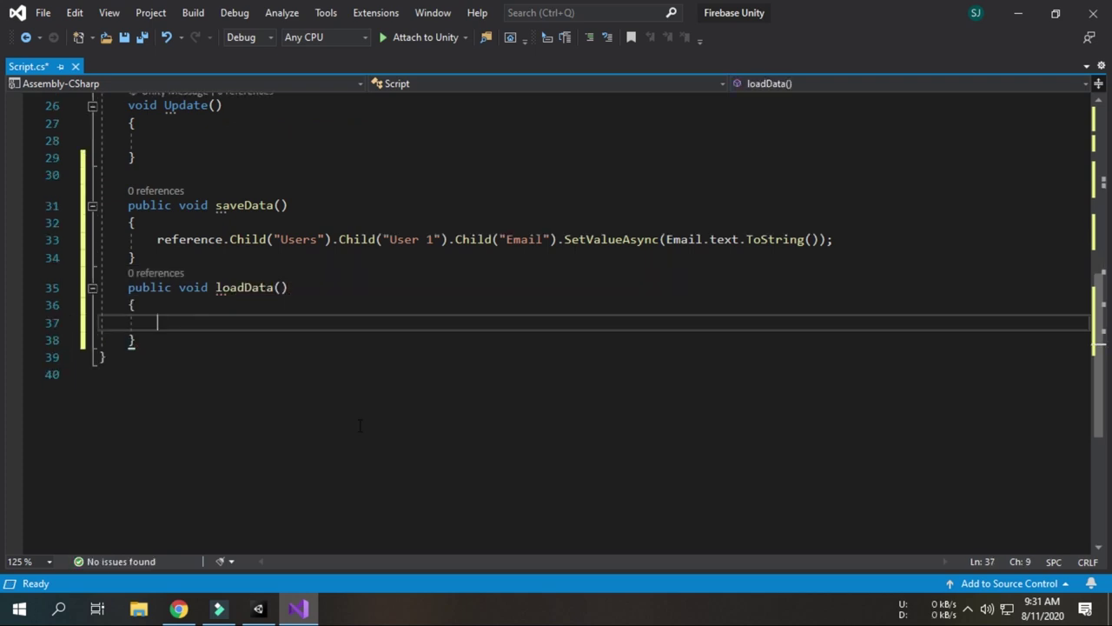
pyautogui.click(178, 609)
# Open the Unity Retrieve Data guide and scroll down to its ValueChanged listener example
pyautogui.scroll(1, 525, 490)
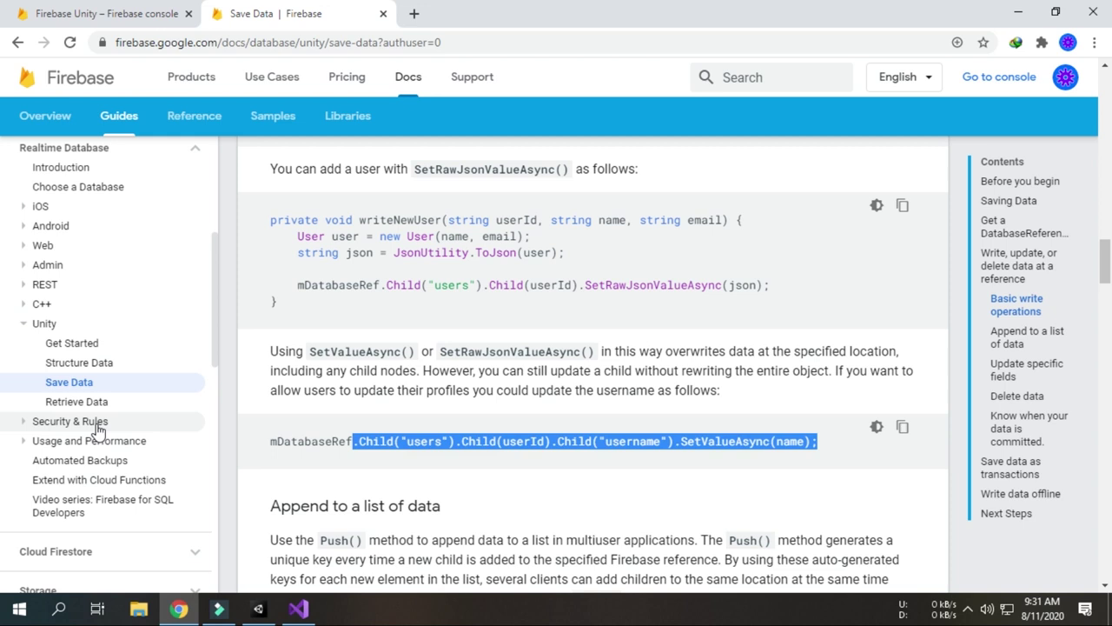
pyautogui.click(122, 403)
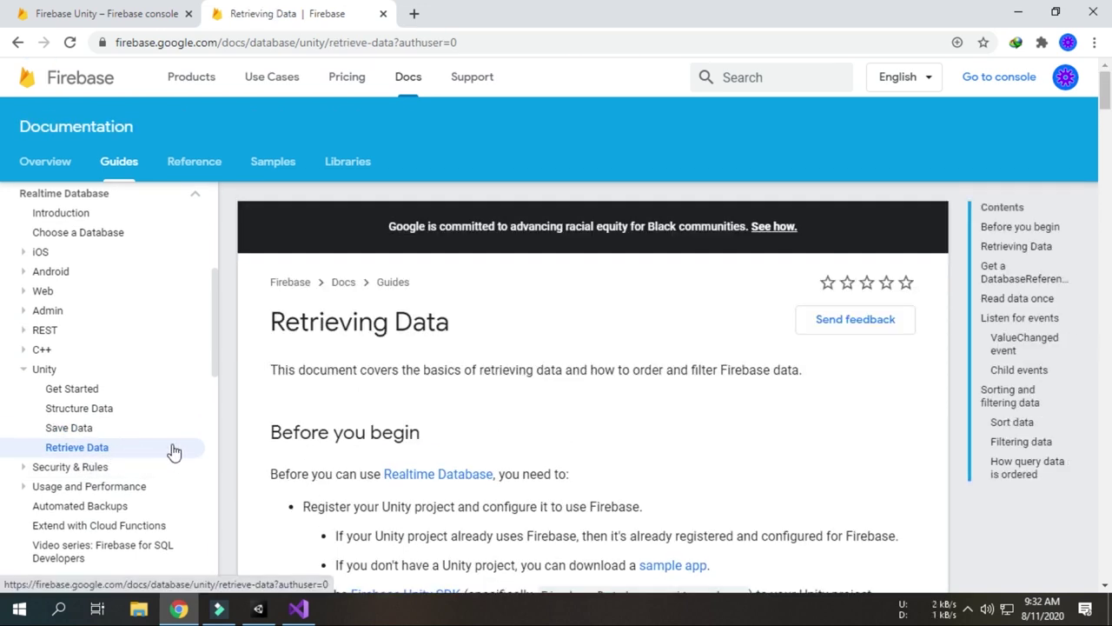
pyautogui.scroll(-3, 633, 455)
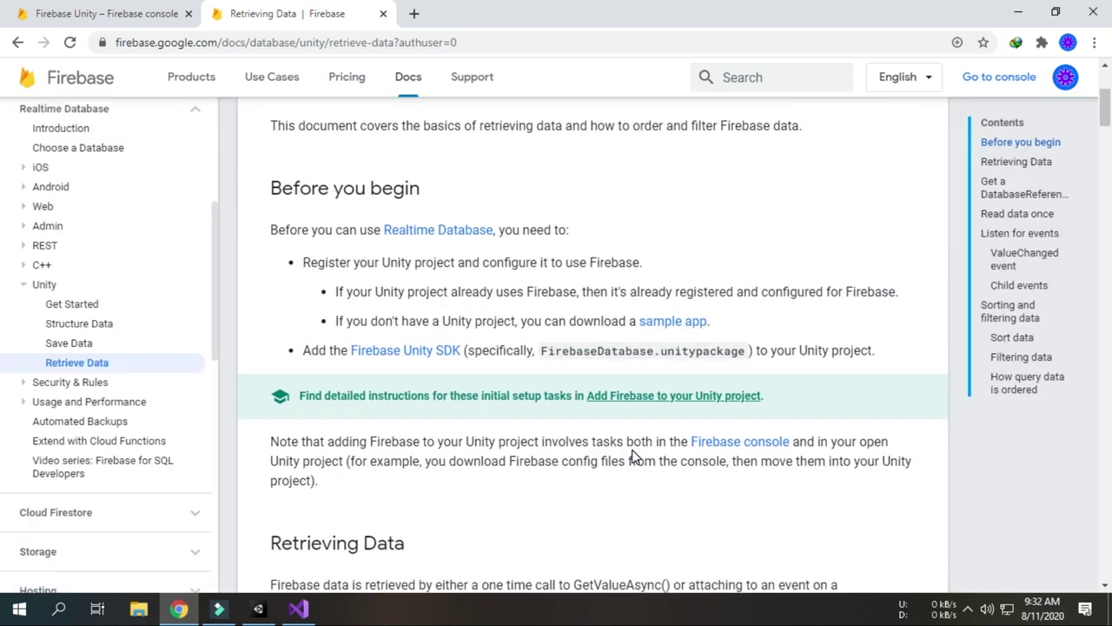
pyautogui.scroll(-1, 633, 459)
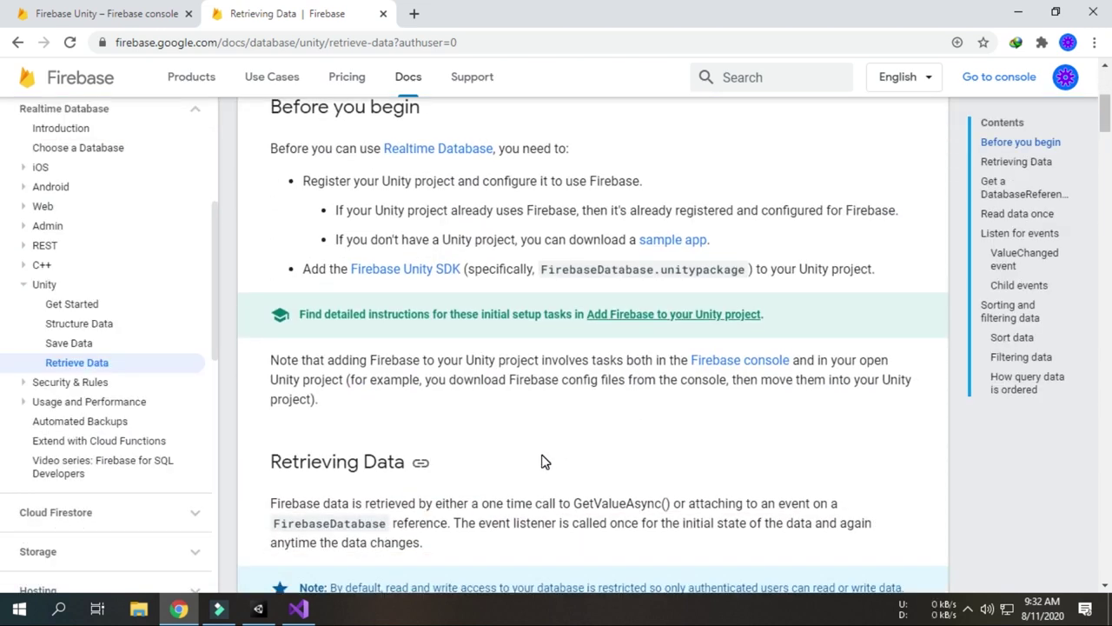
pyautogui.scroll(-2, 542, 461)
pyautogui.scroll(-1, 542, 461)
pyautogui.scroll(-1, 542, 461)
pyautogui.scroll(-2, 542, 460)
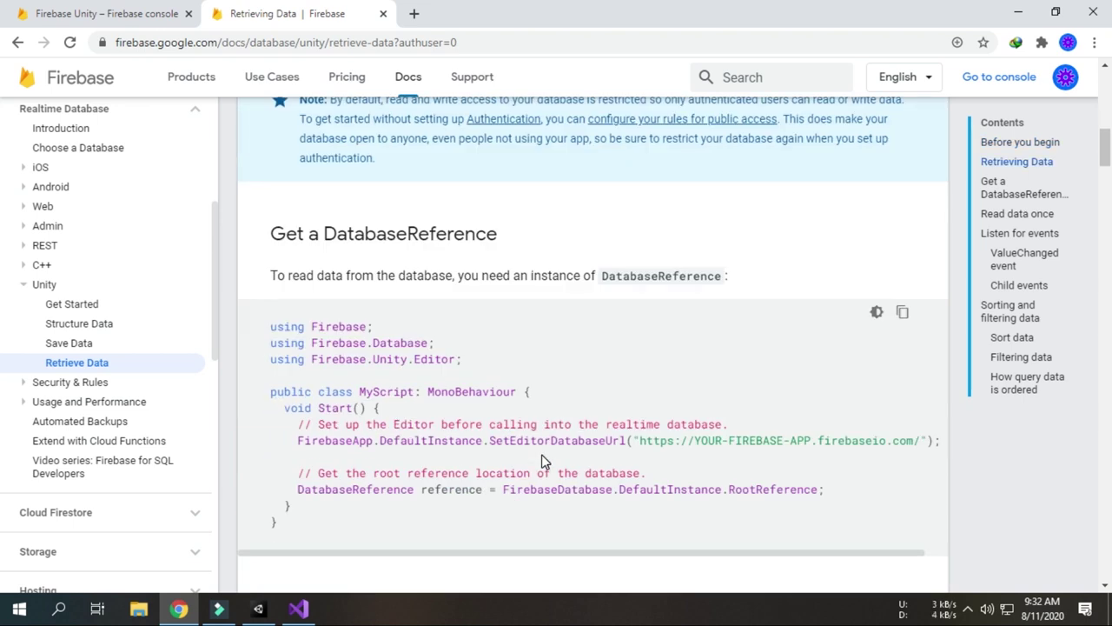
pyautogui.scroll(-1, 542, 461)
pyautogui.scroll(-4, 542, 460)
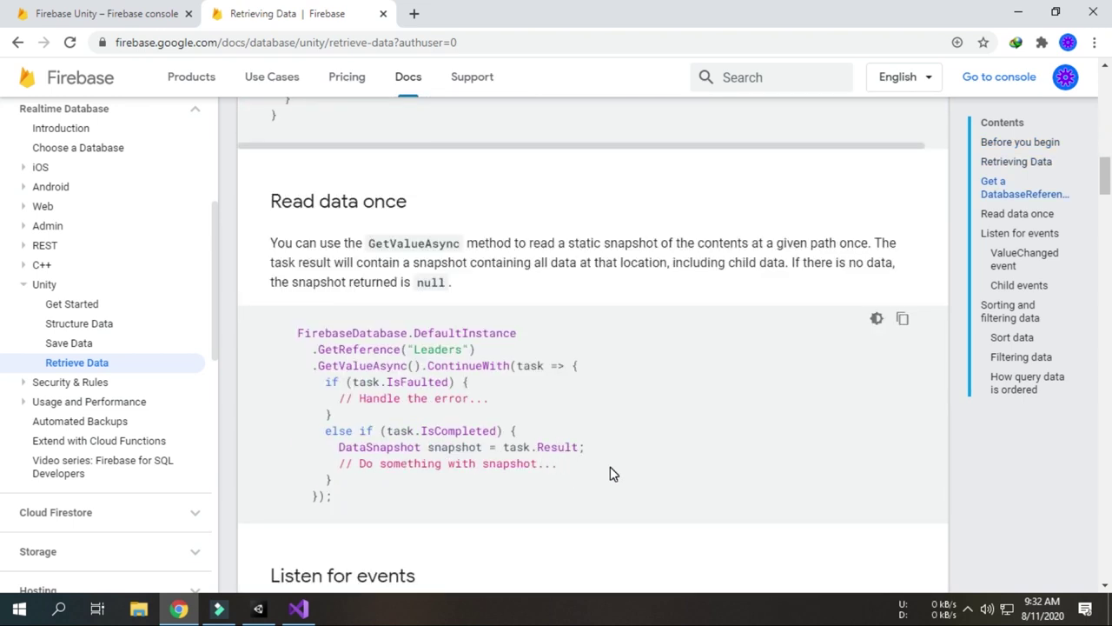
pyautogui.scroll(-2, 610, 470)
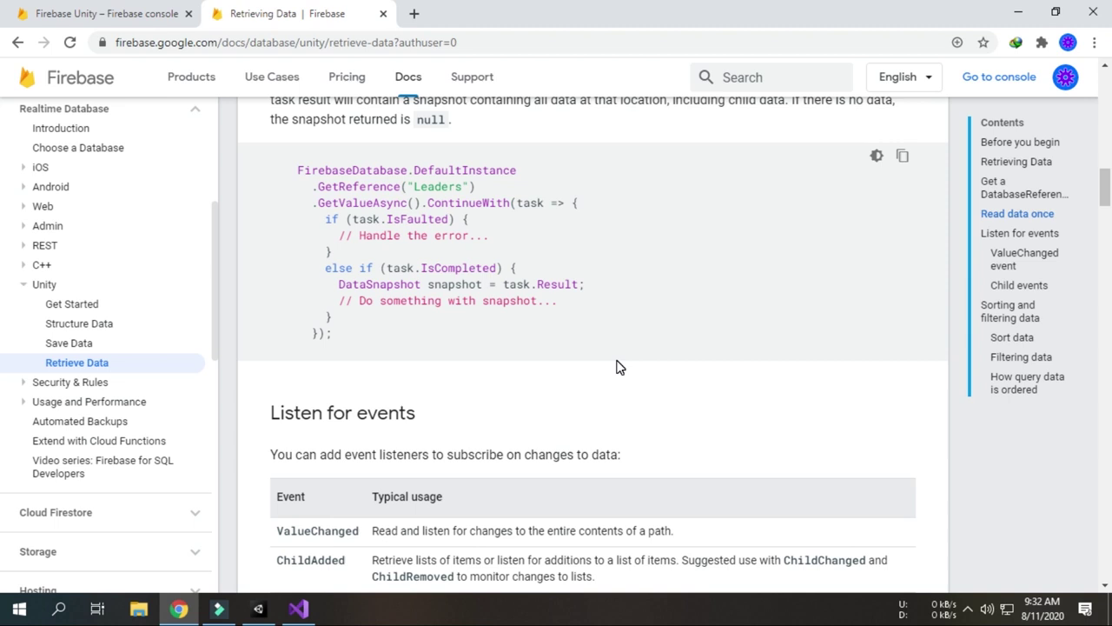
pyautogui.scroll(-1, 610, 361)
pyautogui.scroll(-2, 610, 362)
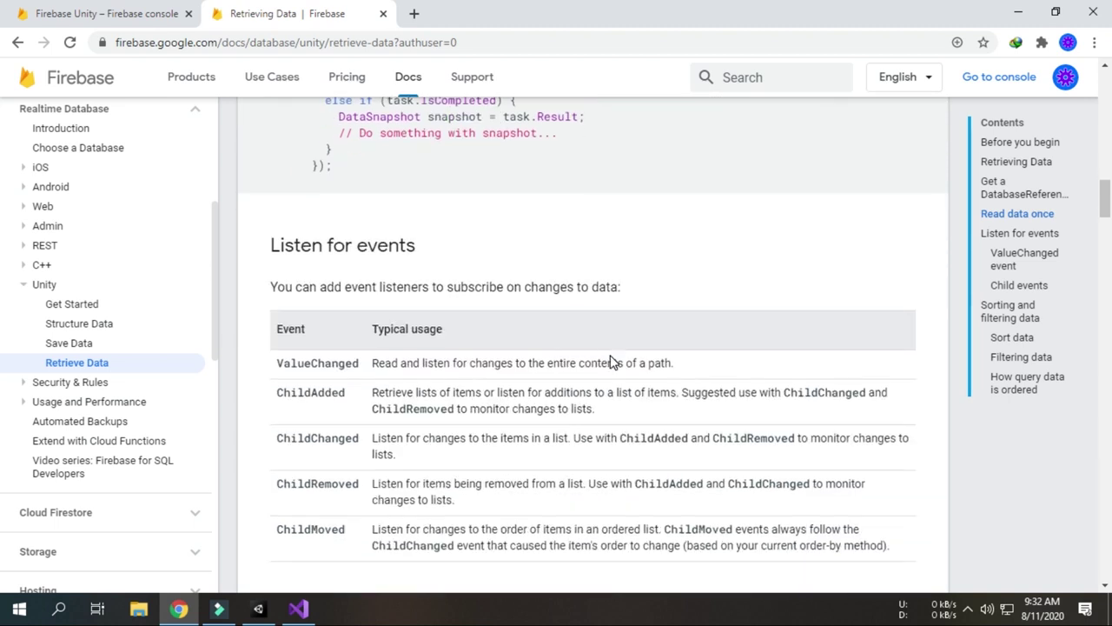
pyautogui.scroll(-2, 610, 362)
pyautogui.scroll(-1, 610, 356)
pyautogui.scroll(-1, 610, 355)
pyautogui.scroll(-2, 610, 354)
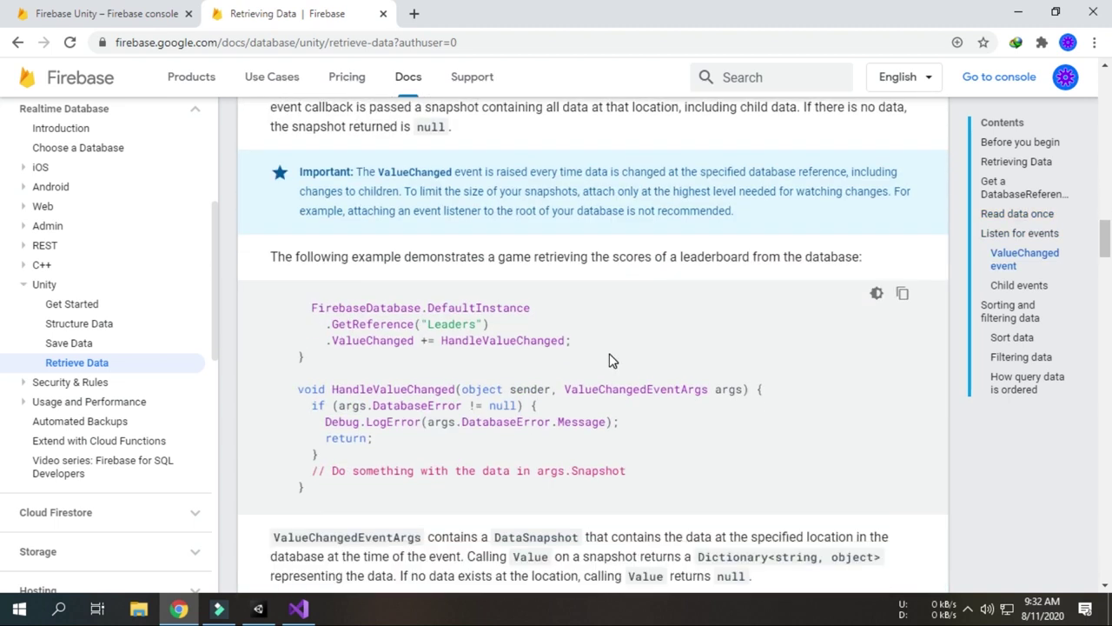
pyautogui.scroll(-1, 611, 360)
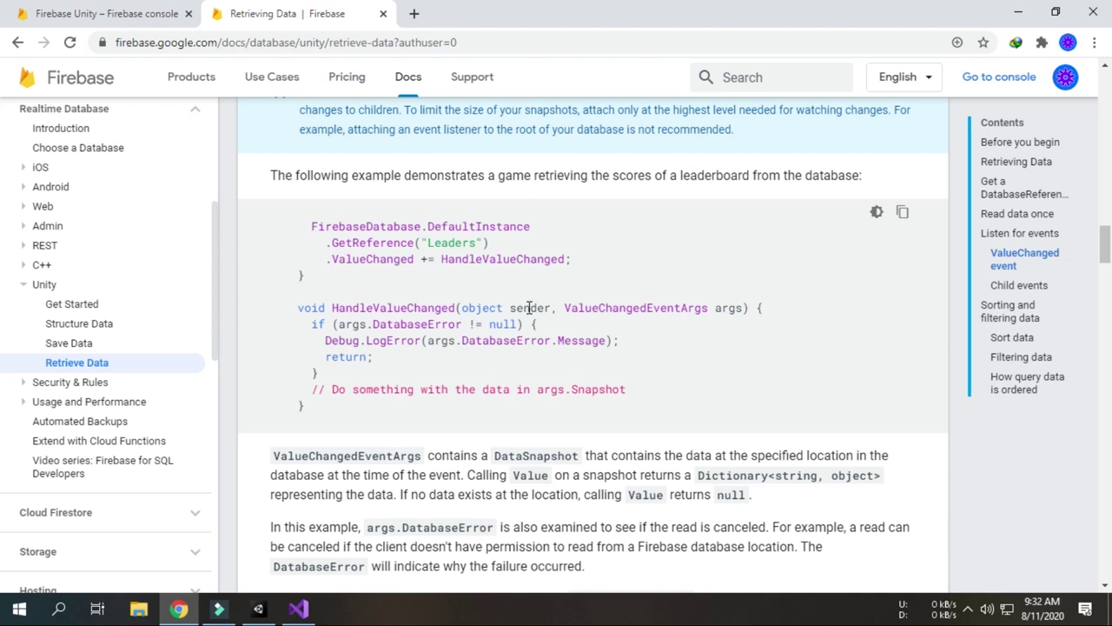
# Copy the ValueChanged += HandleValueChanged snippet and paste it into loadData()
pyautogui.moveTo(312, 226); pyautogui.dragTo(581, 261)
pyautogui.hotkey('ctrl', 'c')
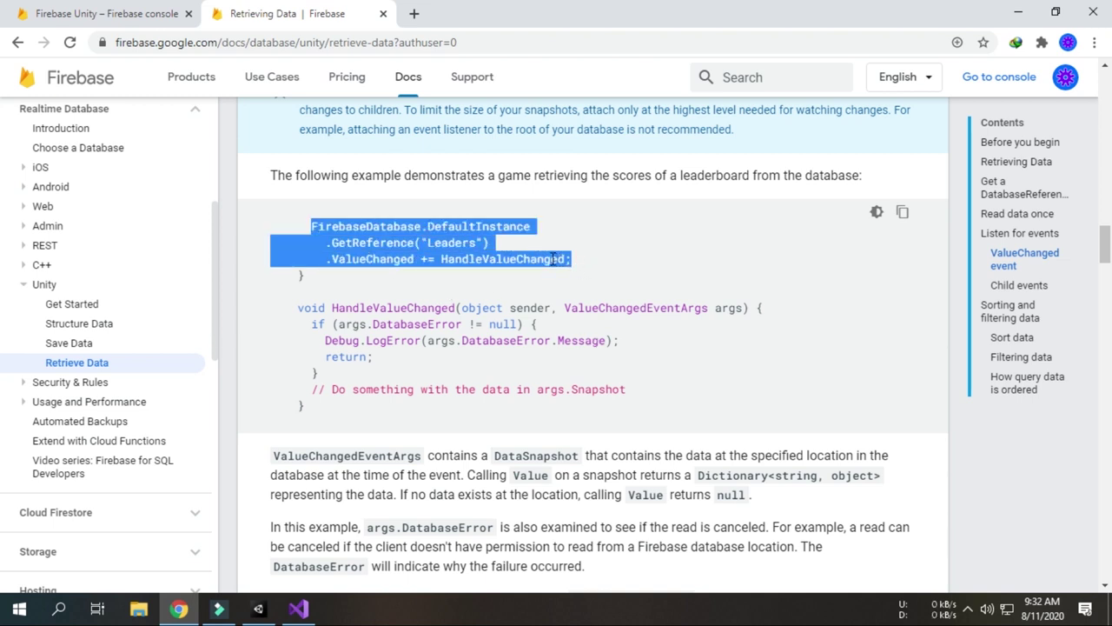
pyautogui.click(614, 258)
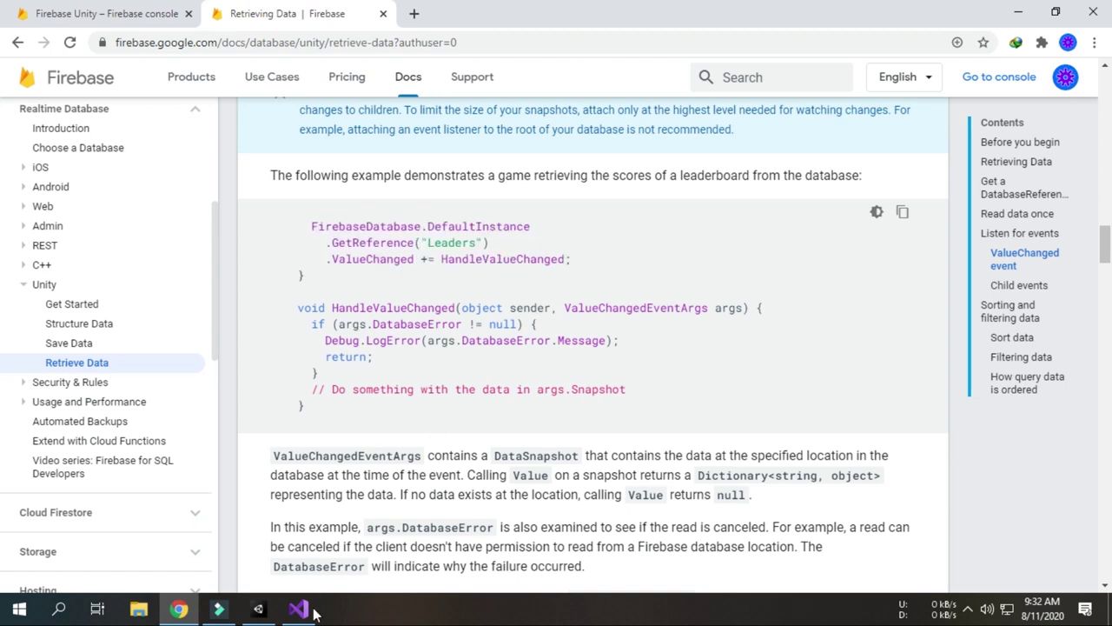
pyautogui.click(299, 609)
pyautogui.hotkey('ctrl', 'v')
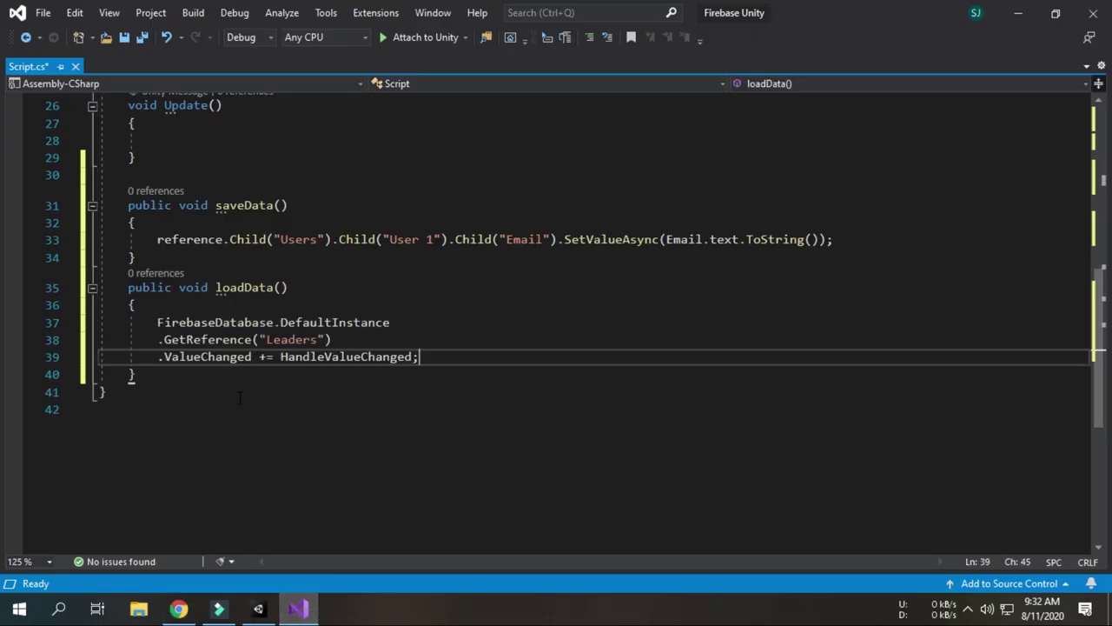
# Join the GetReference and ValueChanged lines onto line 37 in loadData()
pyautogui.click(159, 339)
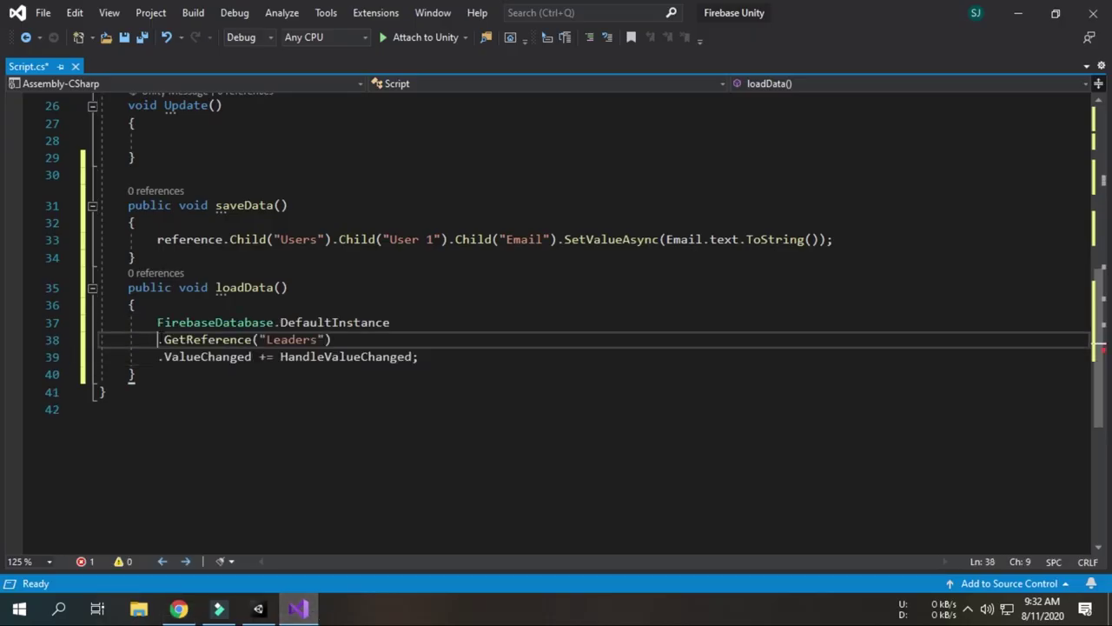
pyautogui.keyDown('shift'); pyautogui.click(427, 323); pyautogui.keyUp('shift')
pyautogui.press('BackSpace')
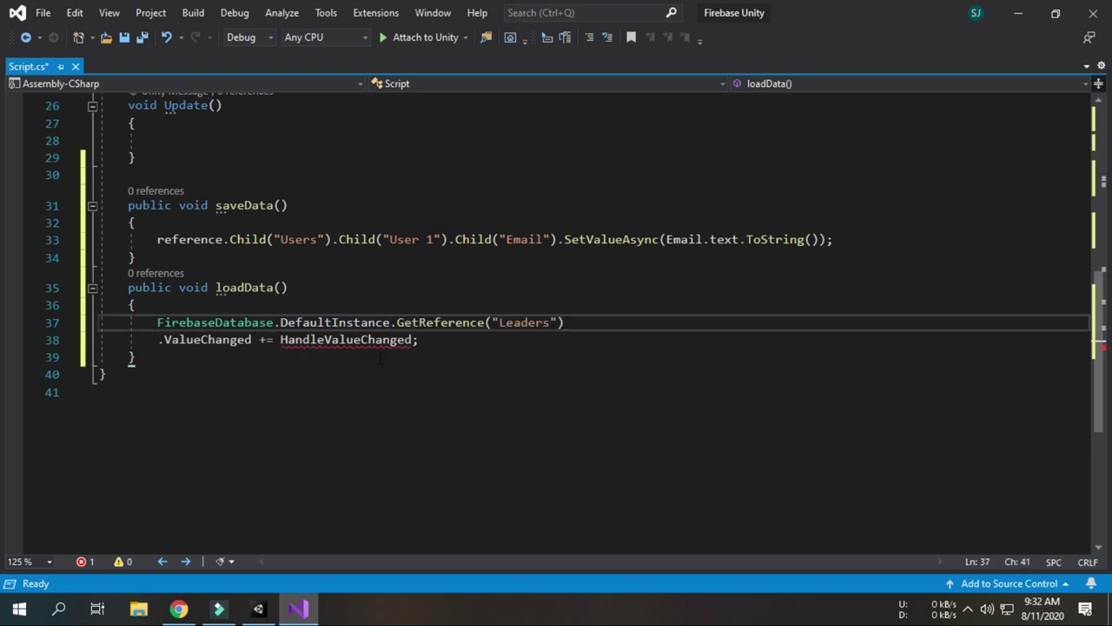
pyautogui.moveTo(158, 339); pyautogui.dragTo(566, 323)
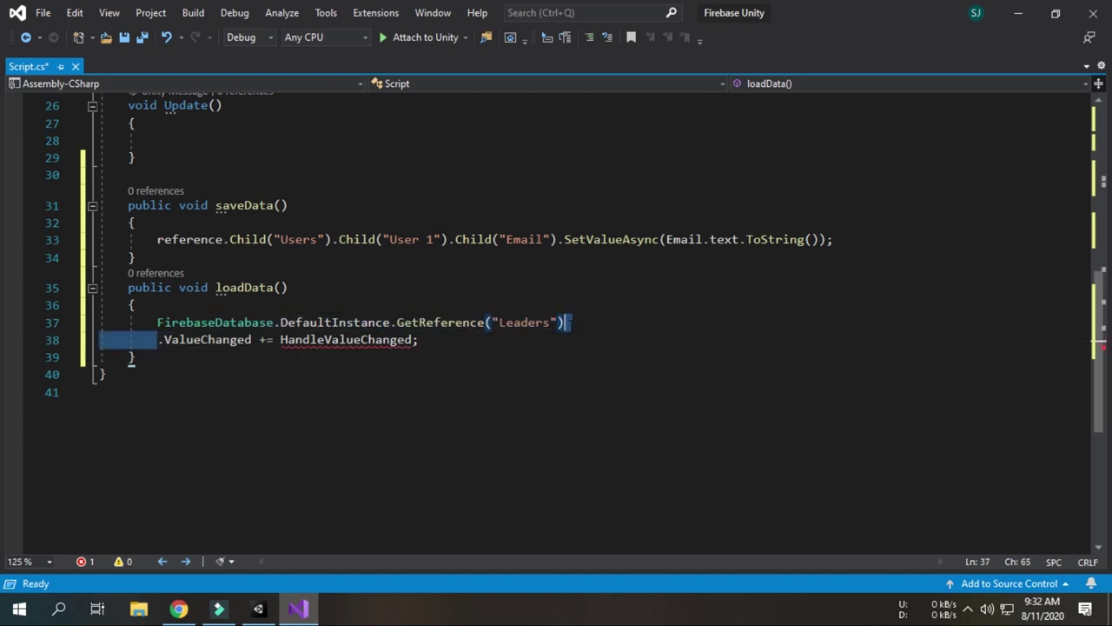
pyautogui.press('BackSpace')
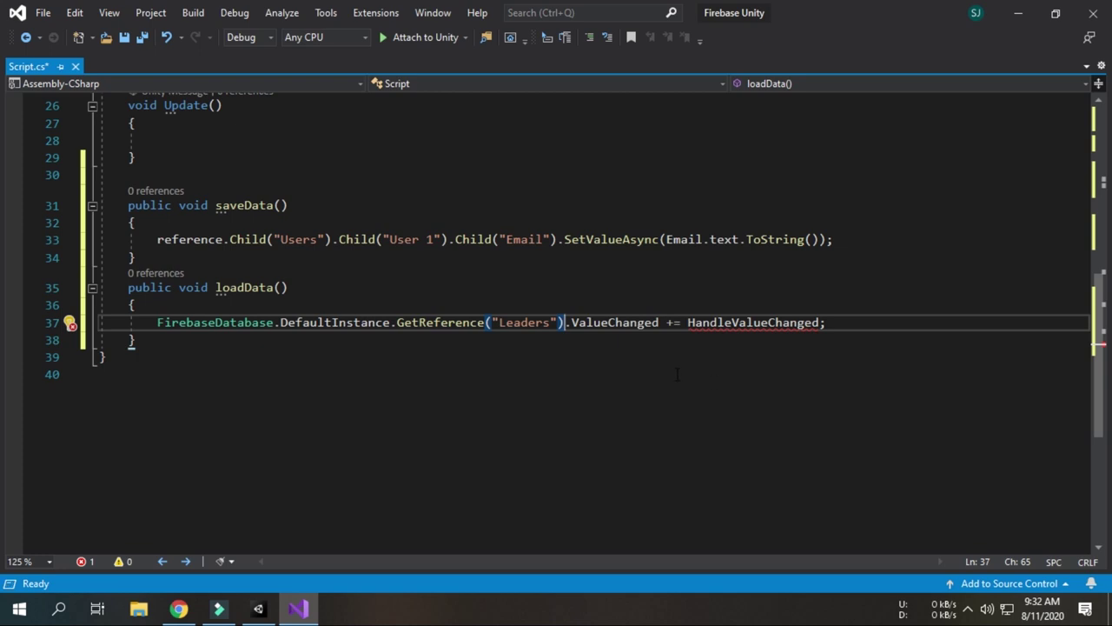
# Replace the HandleValueChanged subscription with a generated Script_ValueChanged handler stub
pyautogui.moveTo(828, 323); pyautogui.dragTo(668, 325)
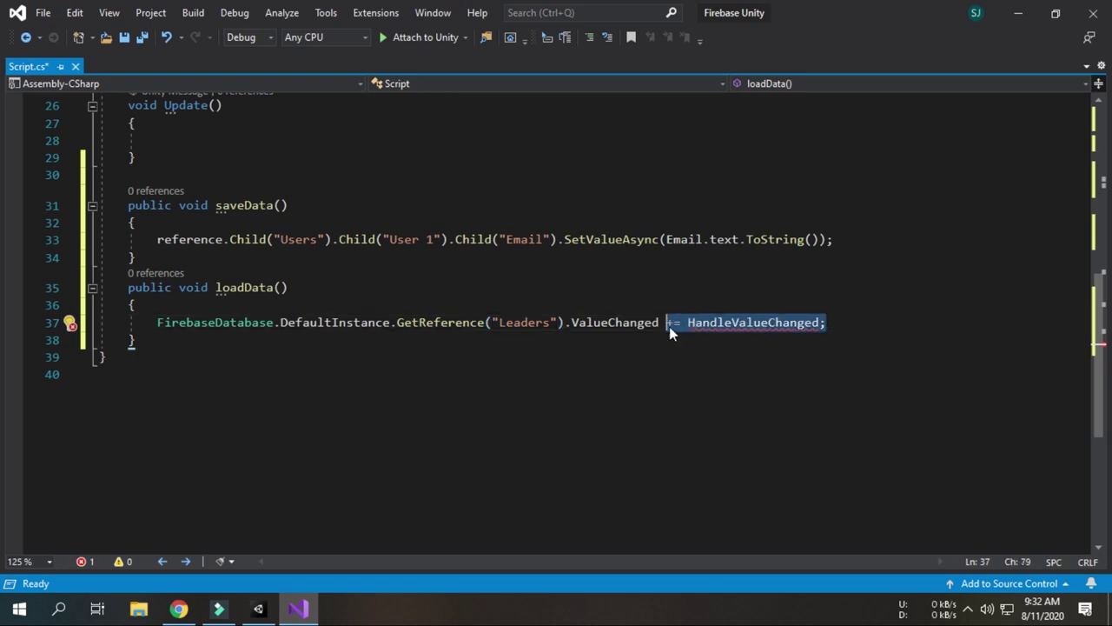
pyautogui.press('BackSpace')
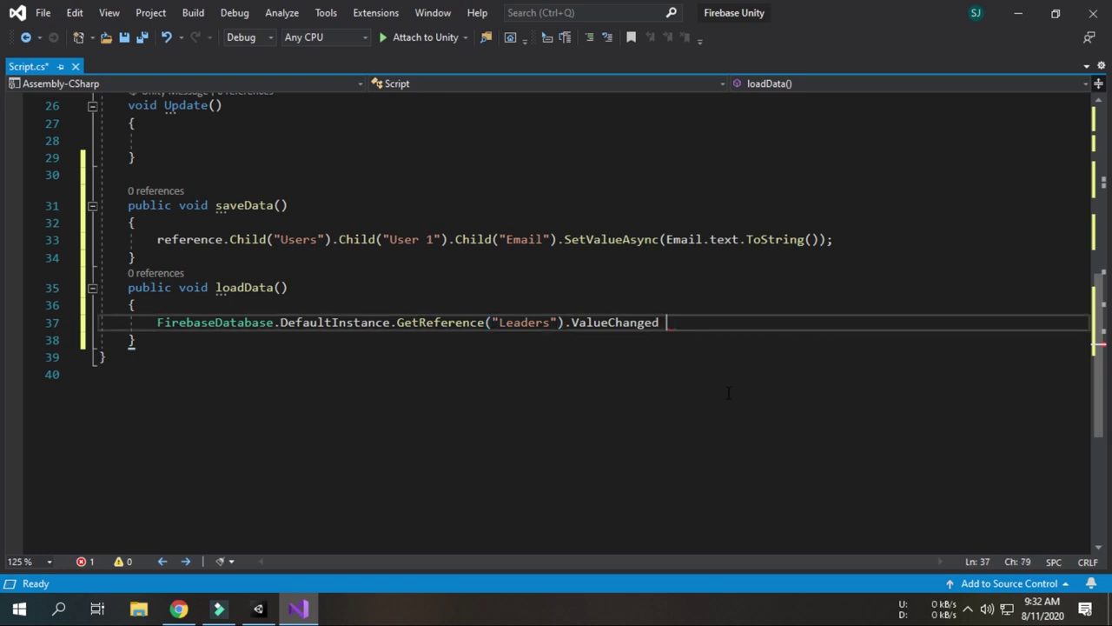
pyautogui.write('+')
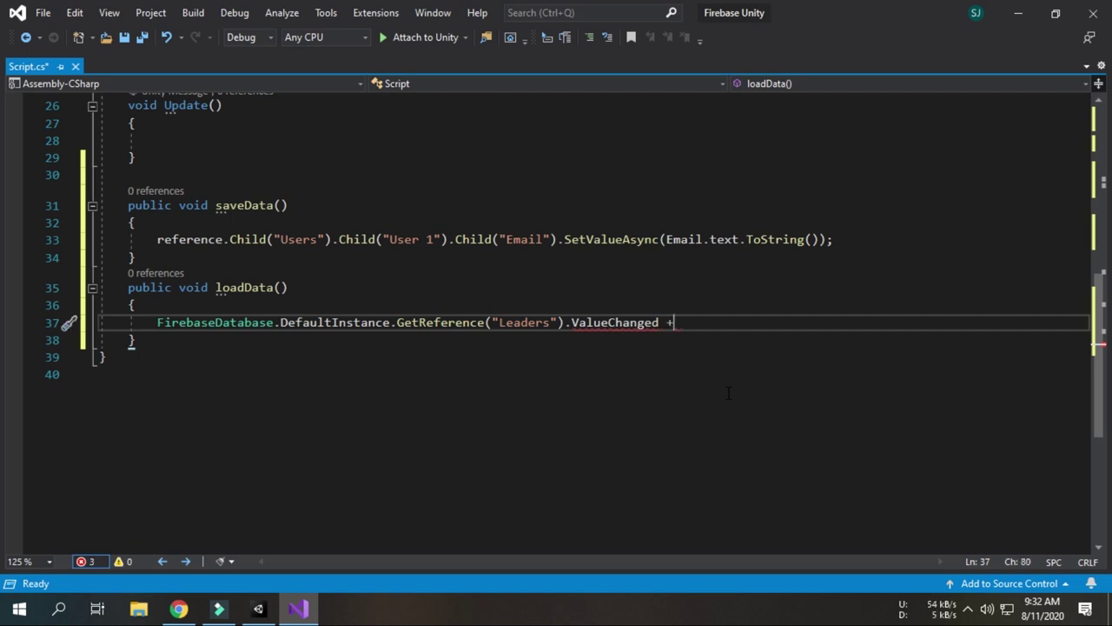
pyautogui.write('=')
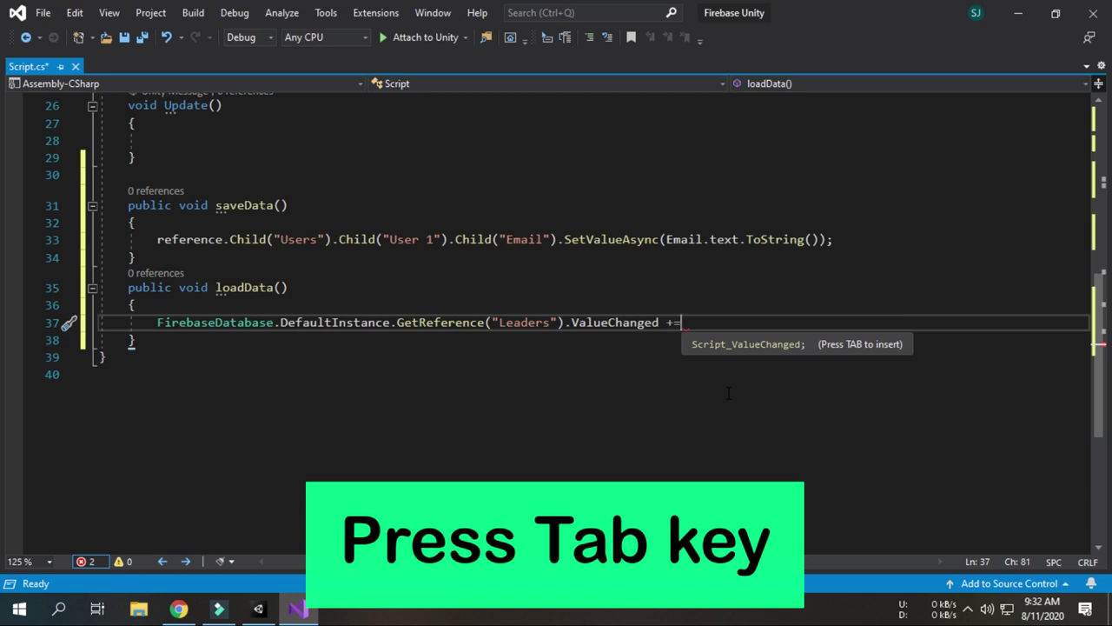
pyautogui.press('Tab')
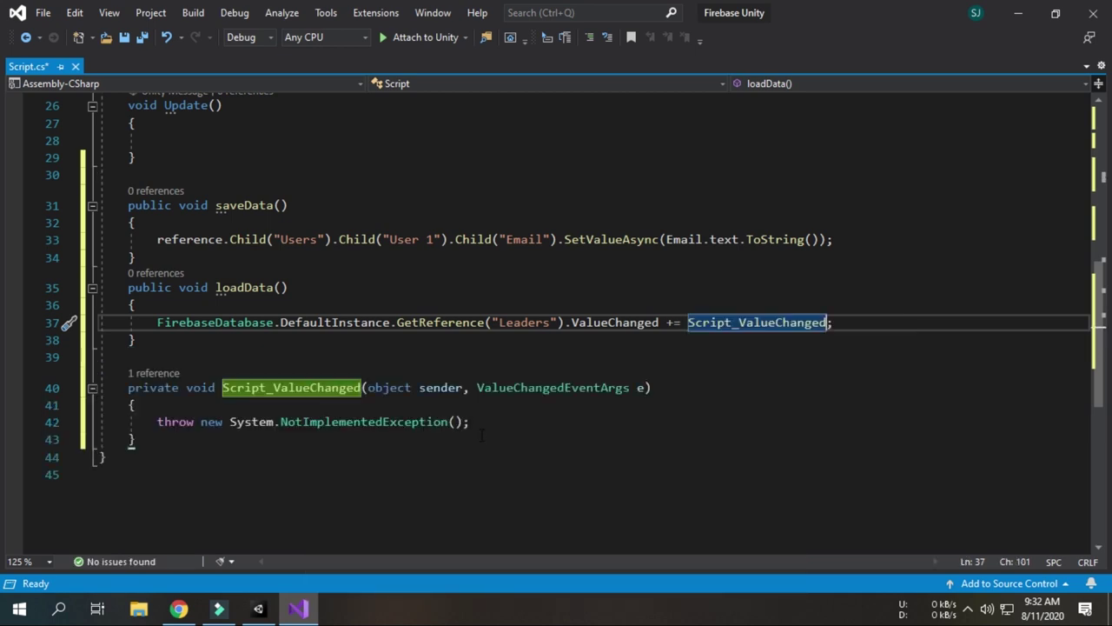
# Replace the handler's placeholder throw with e.Snapshot.Child("") and change the reference path from Leaders to Users
pyautogui.click(484, 421)
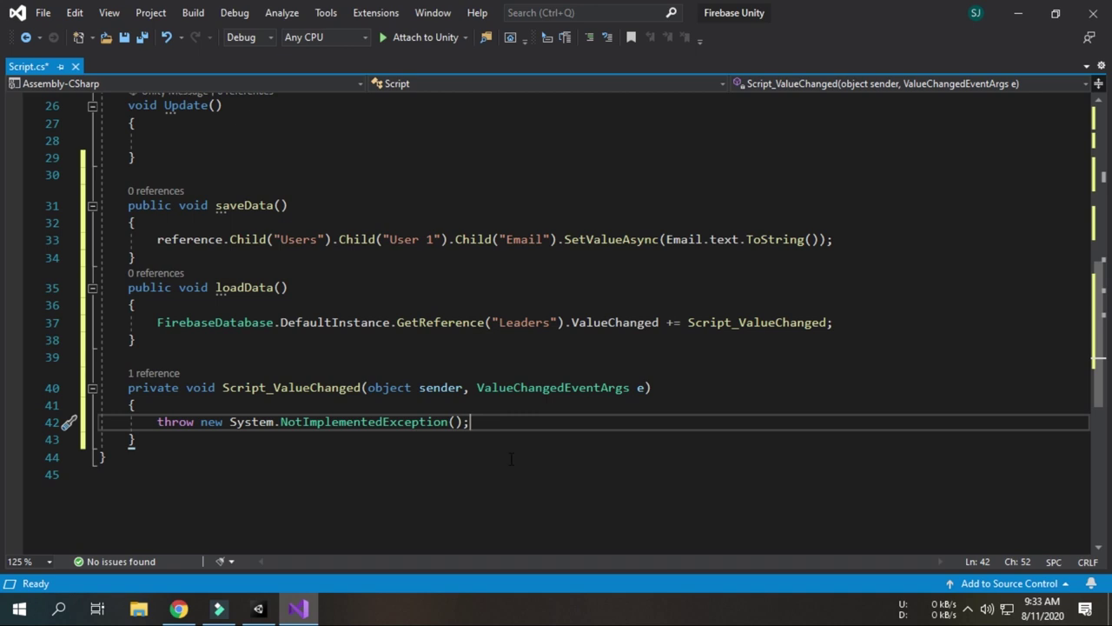
pyautogui.scroll(-1, 511, 459)
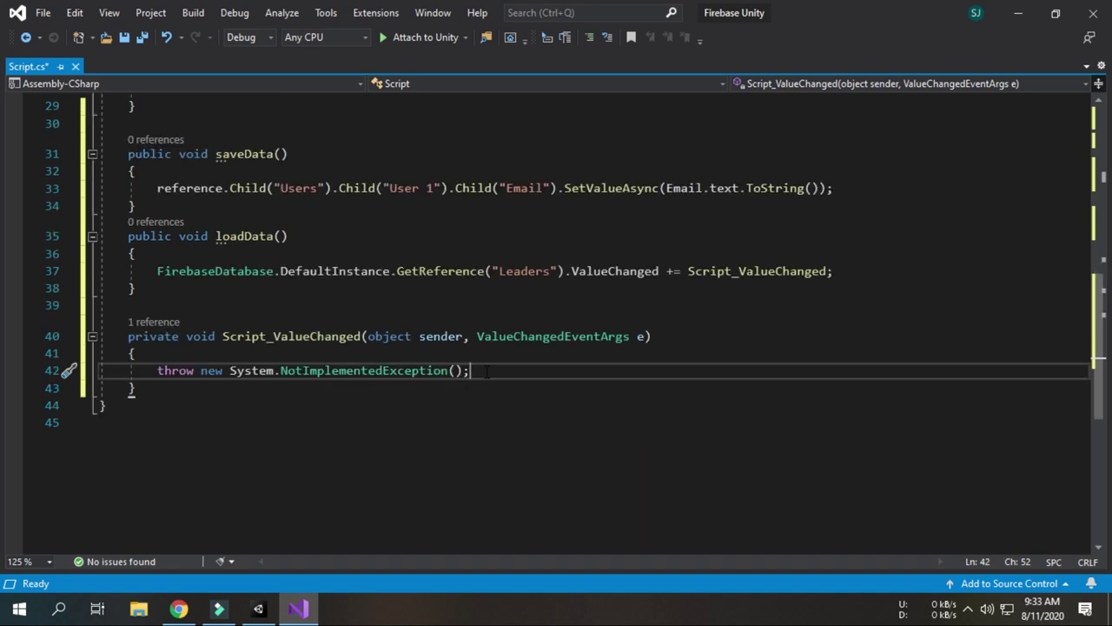
pyautogui.moveTo(487, 371); pyautogui.dragTo(157, 371)
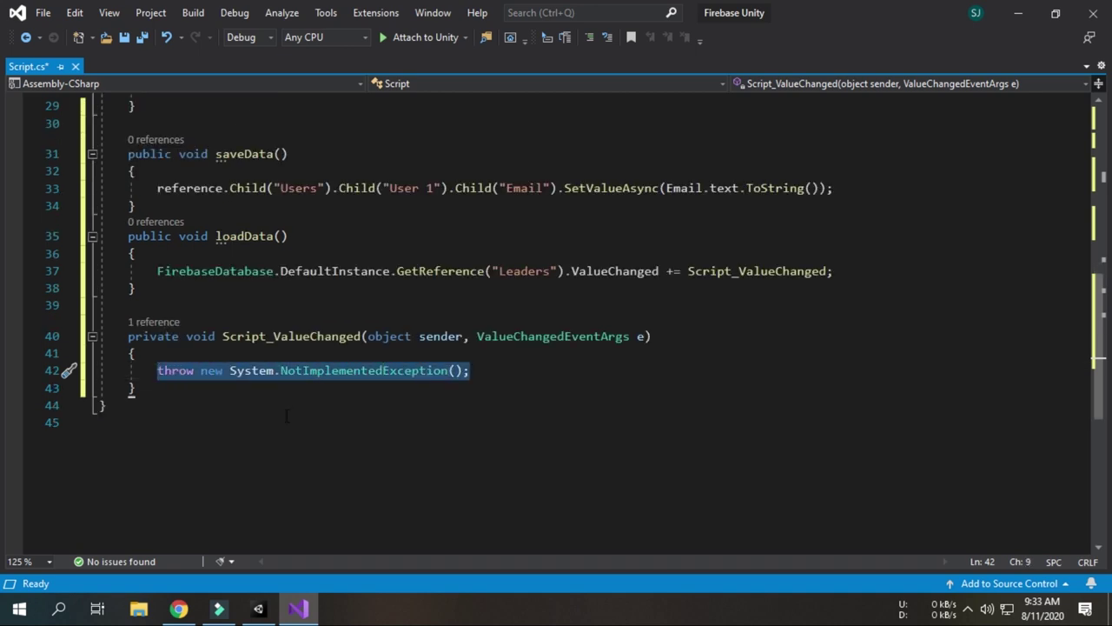
pyautogui.write('e')
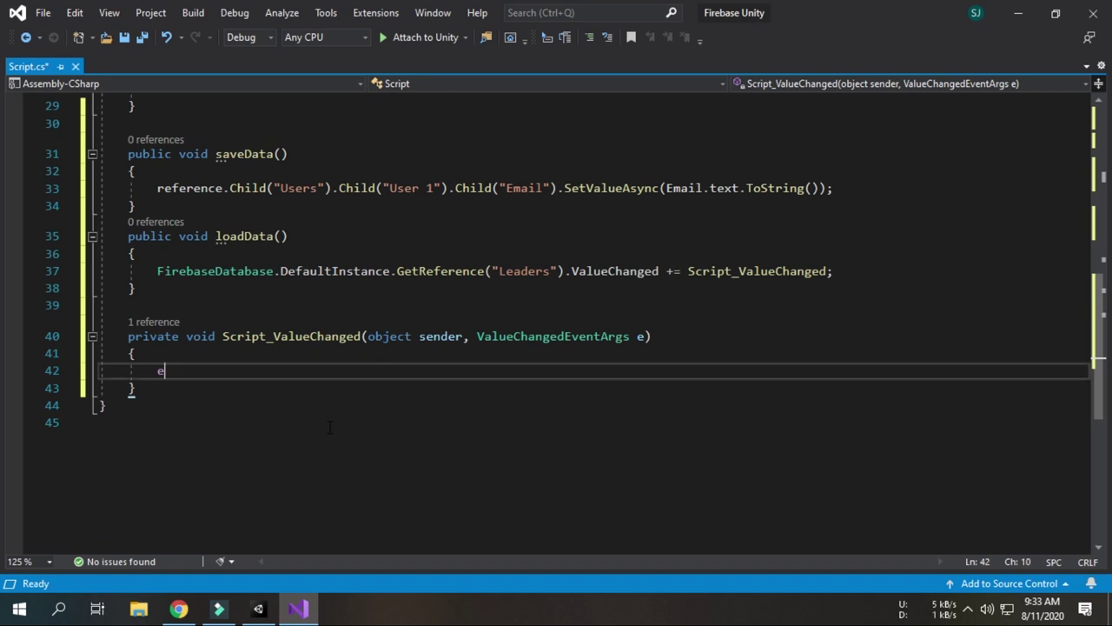
pyautogui.write('.Snapshot.Ch')
pyautogui.press('Tab')
pyautogui.write('("')
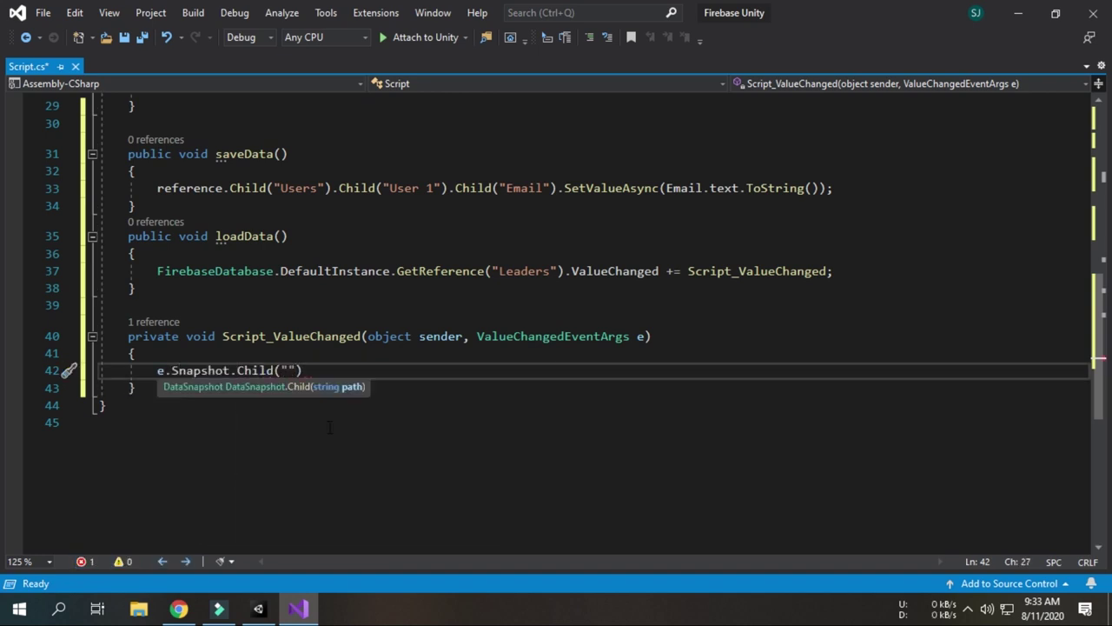
pyautogui.press('End')
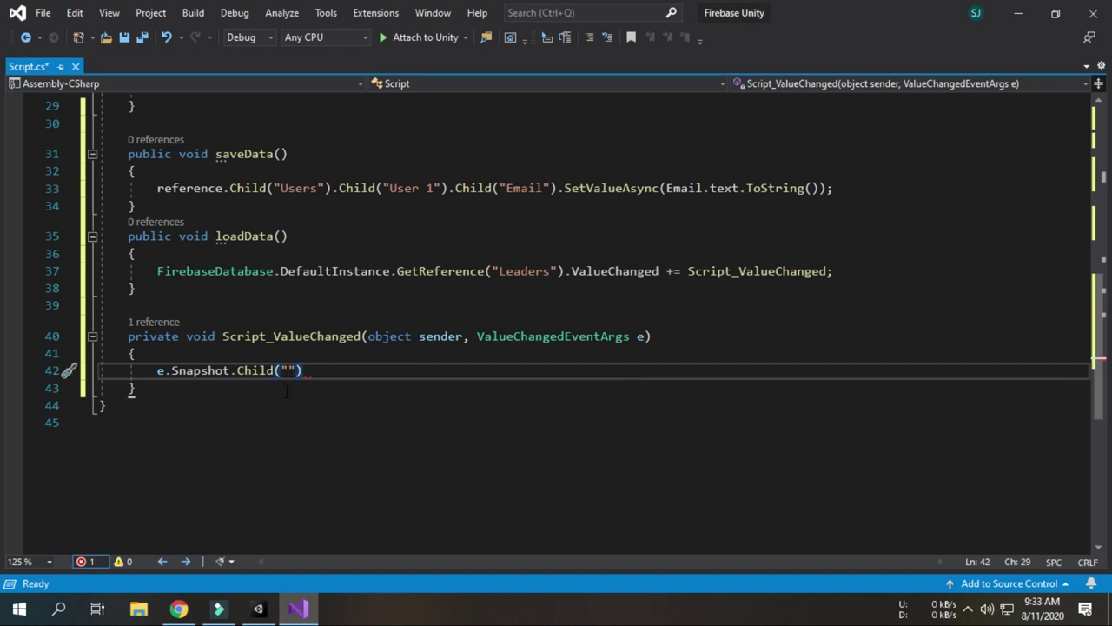
pyautogui.moveTo(551, 272); pyautogui.dragTo(499, 271)
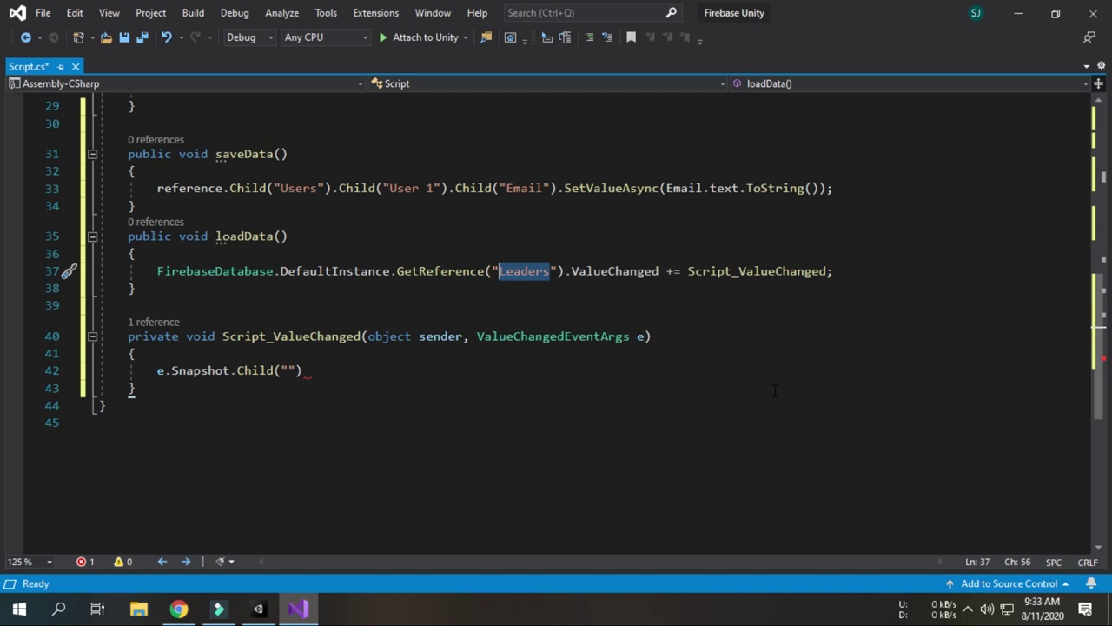
pyautogui.write('Users')
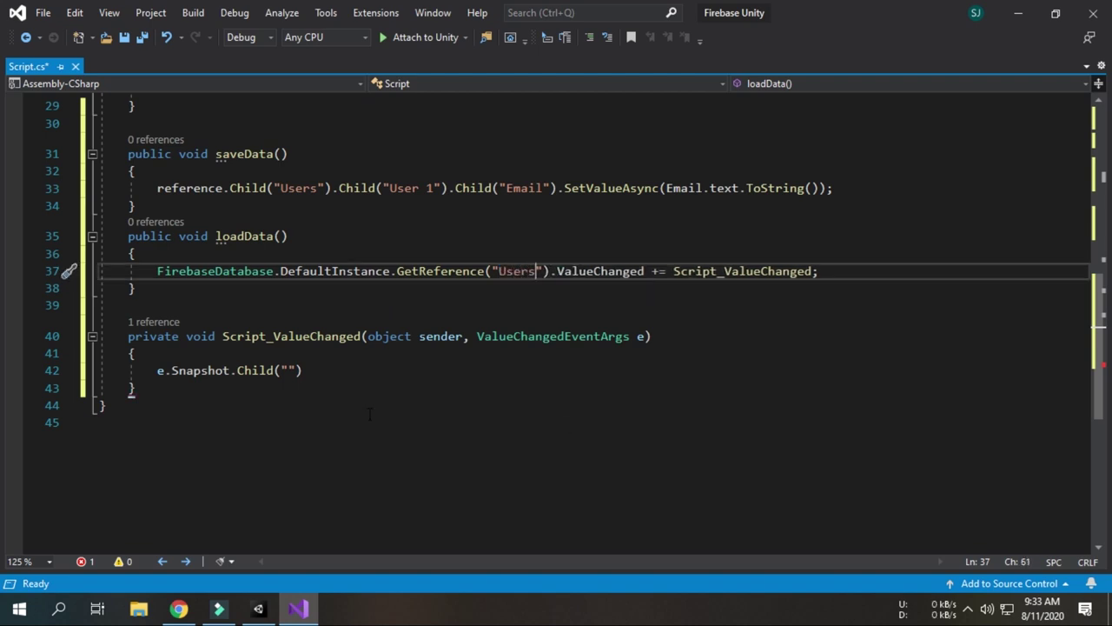
# Extend line 42 to read Child("User 1").Child("Email") from the snapshot
pyautogui.click(288, 370)
pyautogui.write('User 1')
pyautogui.press('End')
pyautogui.write('.Ch')
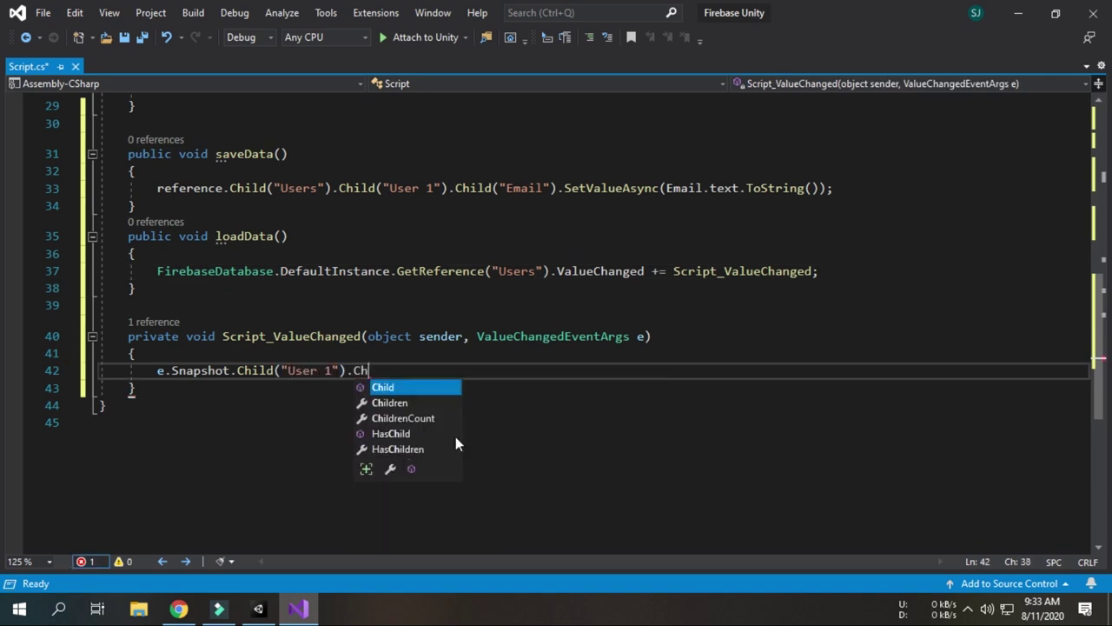
pyautogui.press('Tab')
pyautogui.write('("Email')
pyautogui.press('End')
# Finish line 42 with .GetValue(true); after removing the extra Child call
pyautogui.write('.C')
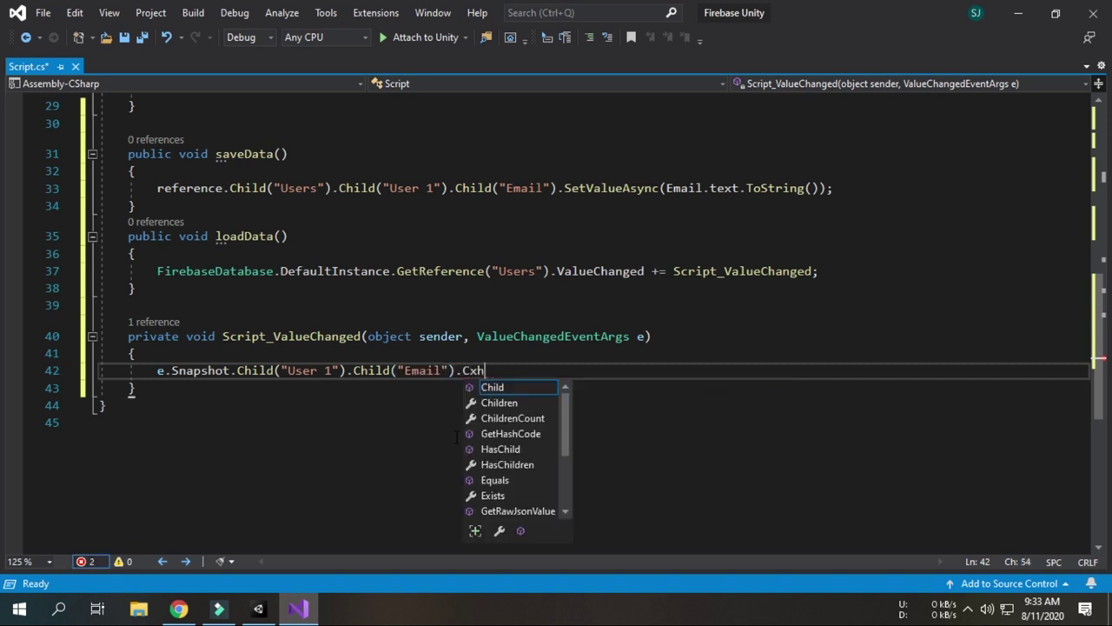
pyautogui.press('Tab')
pyautogui.write('(')
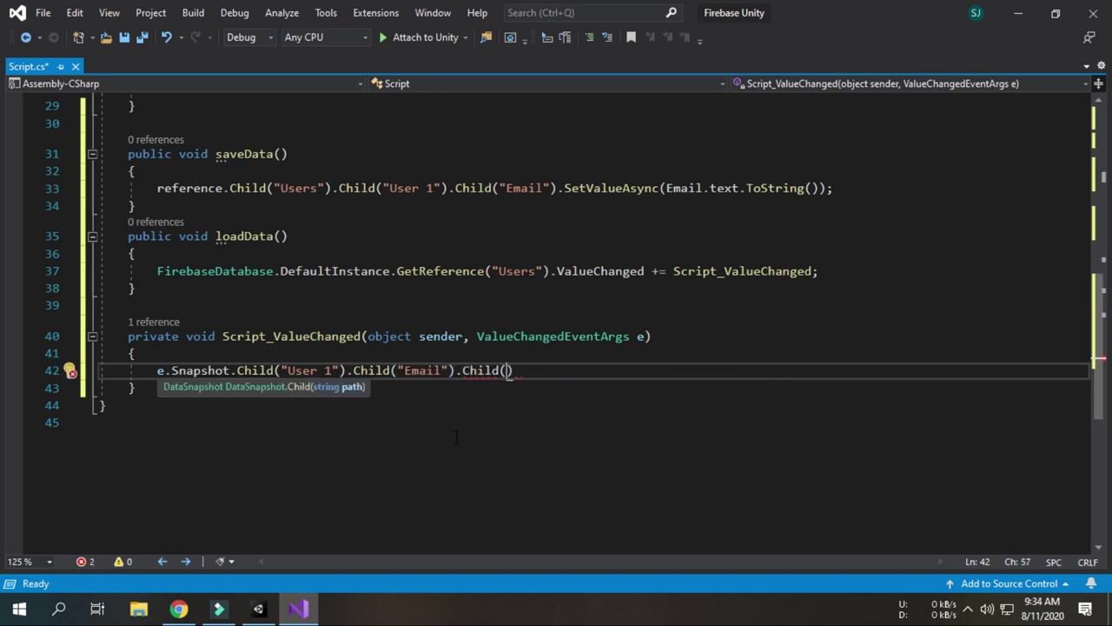
pyautogui.press('BackSpace')
pyautogui.press('BackSpace')
pyautogui.press('BackSpace')
pyautogui.write('.')
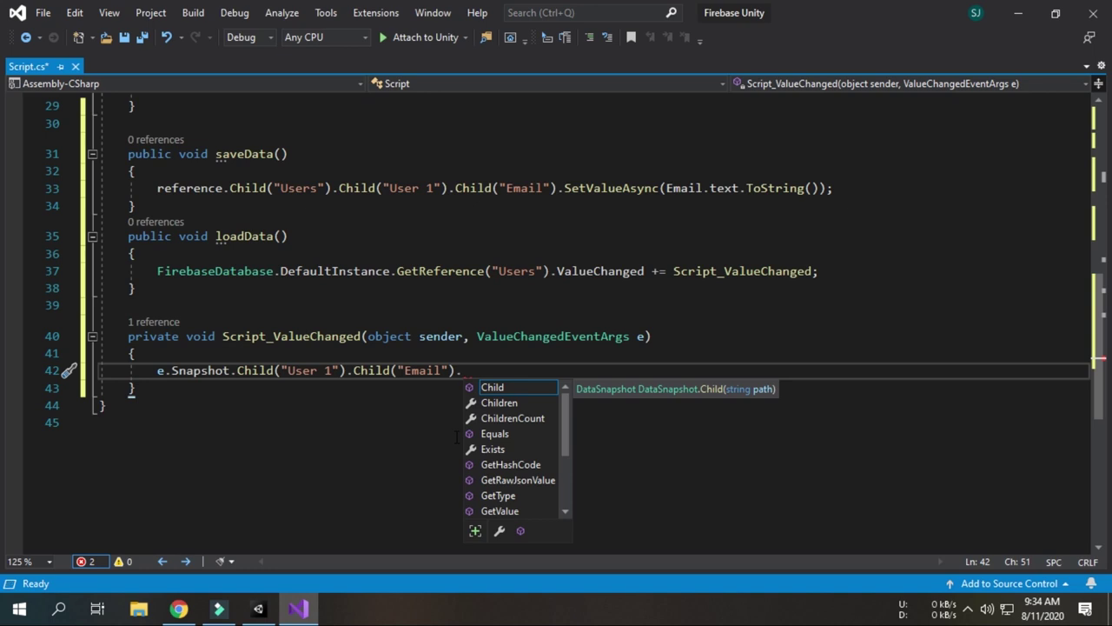
pyautogui.write('G')
pyautogui.press('Down')
pyautogui.press('Down')
pyautogui.press('Down')
pyautogui.press('Tab')
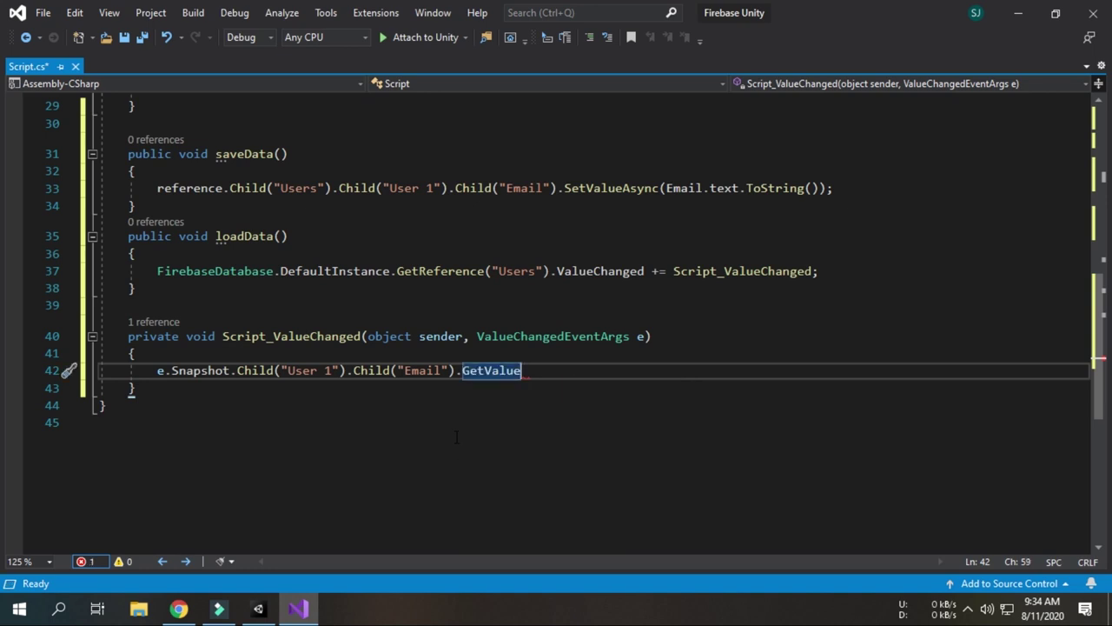
pyautogui.write('(true);')
pyautogui.scroll(-1, 268, 411)
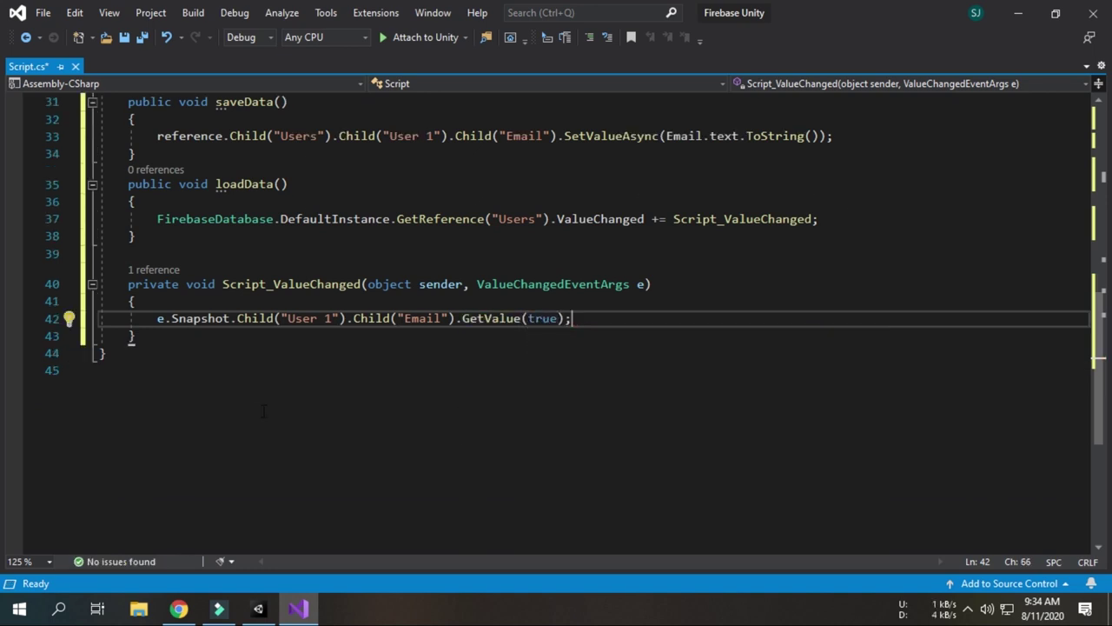
# Prefix line 42 with showLoadedText.text = to assign the loaded value
pyautogui.click(157, 320)
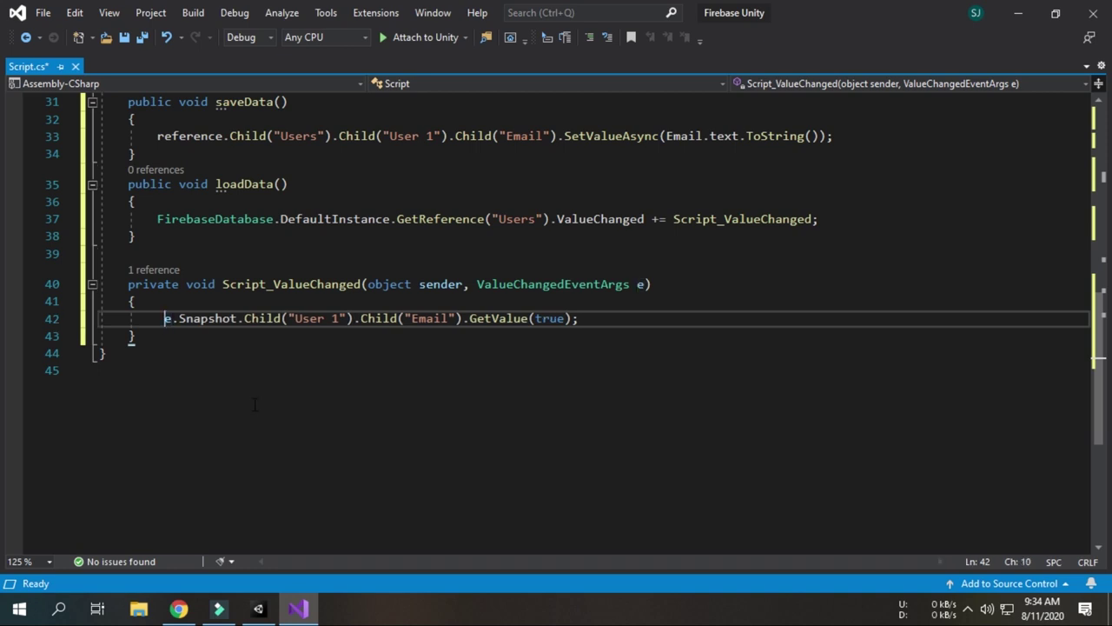
pyautogui.write('sh')
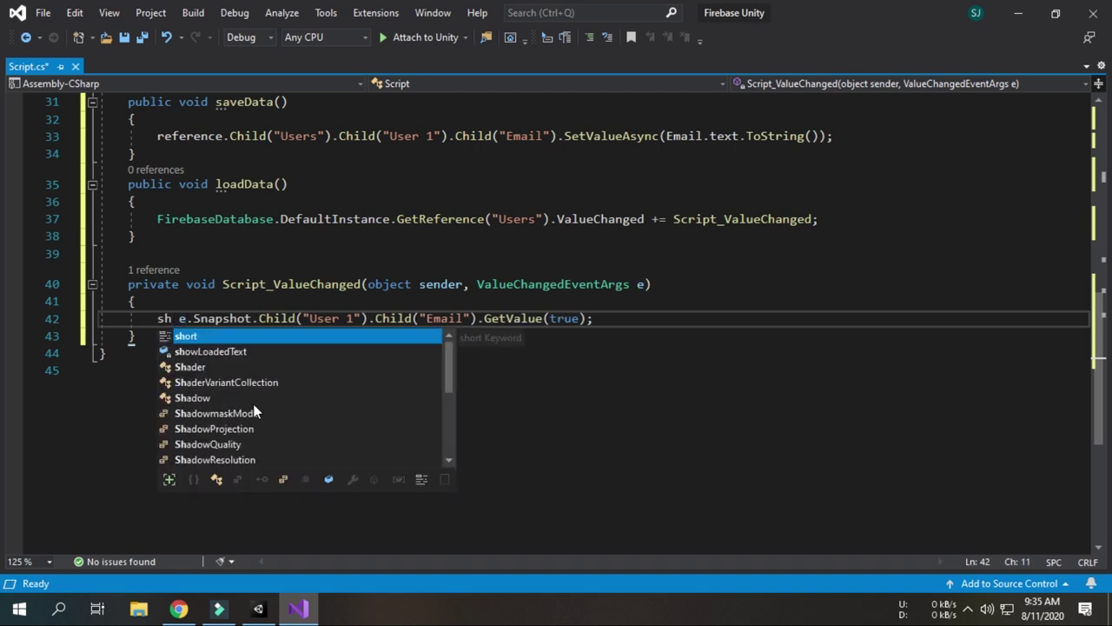
pyautogui.press('Down')
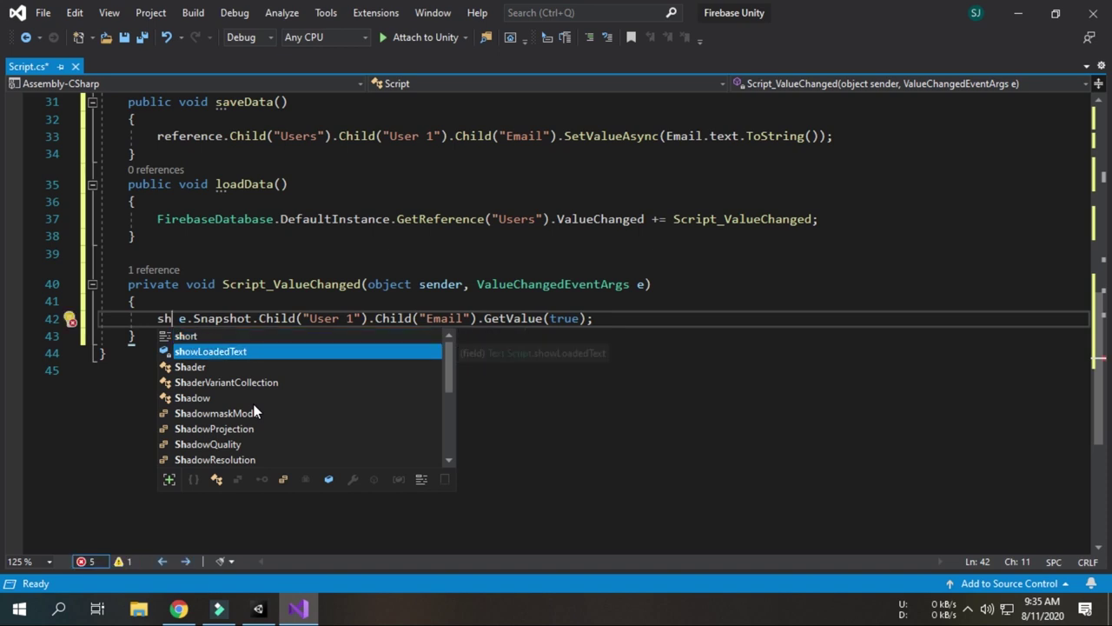
pyautogui.press('Tab')
pyautogui.write('.')
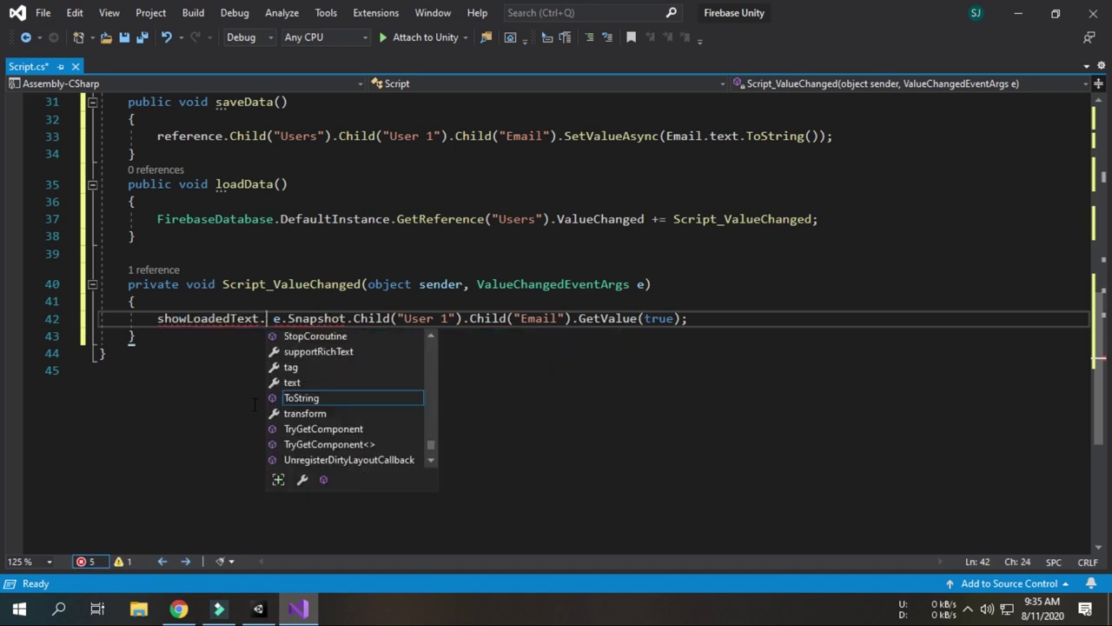
pyautogui.write('t')
pyautogui.press('Down')
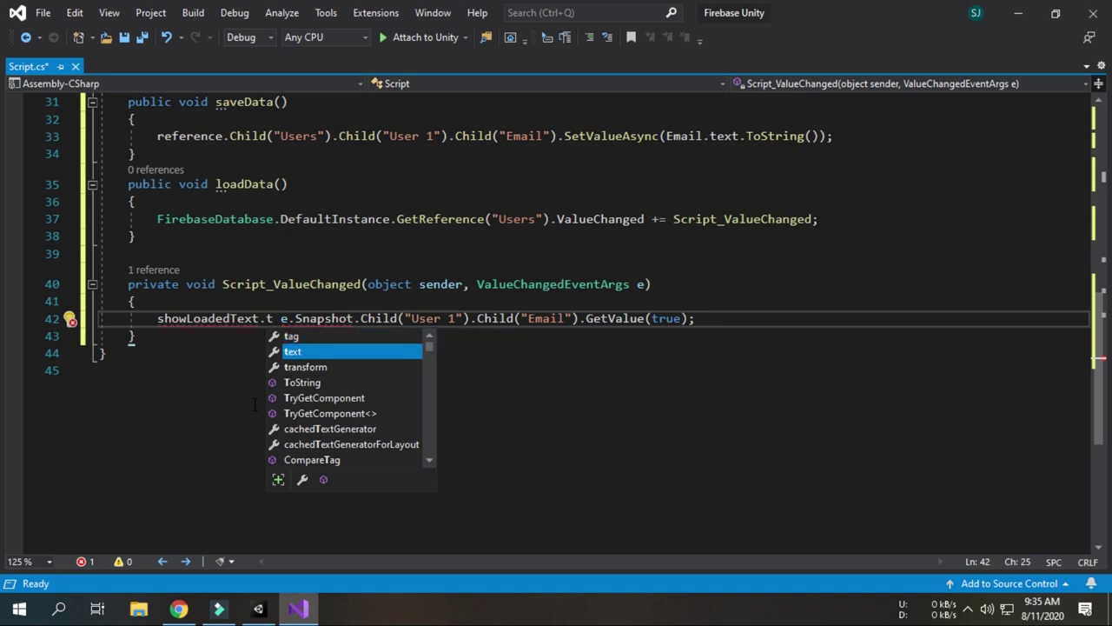
pyautogui.press('Tab')
pyautogui.write('=')
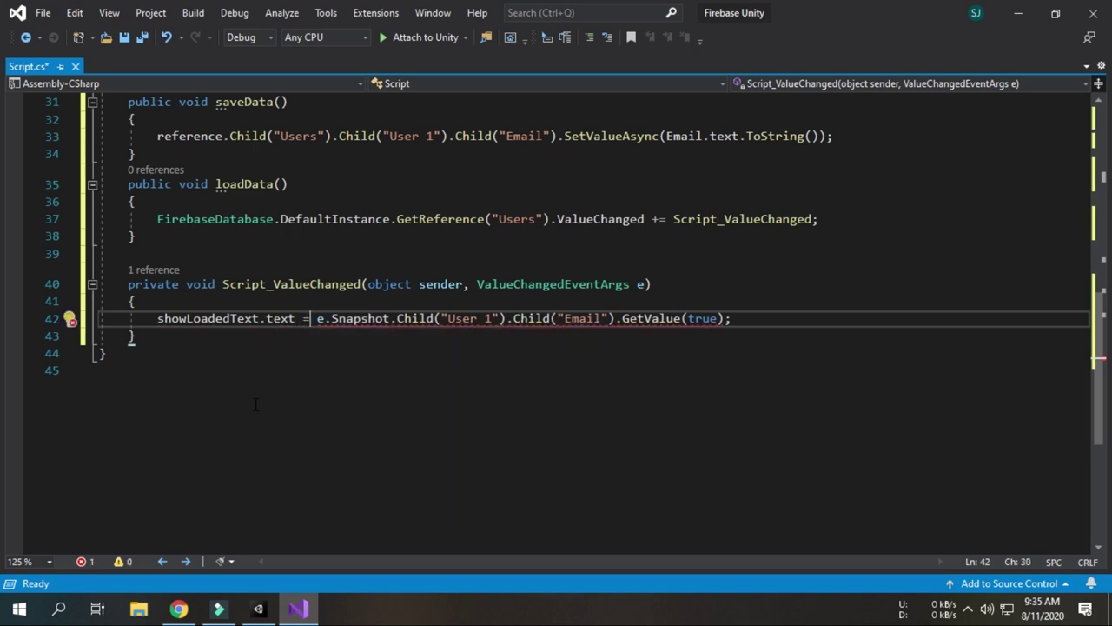
# Append .ToString() to the GetValue(true) call and save all files
pyautogui.click(725, 318)
pyautogui.write('.')
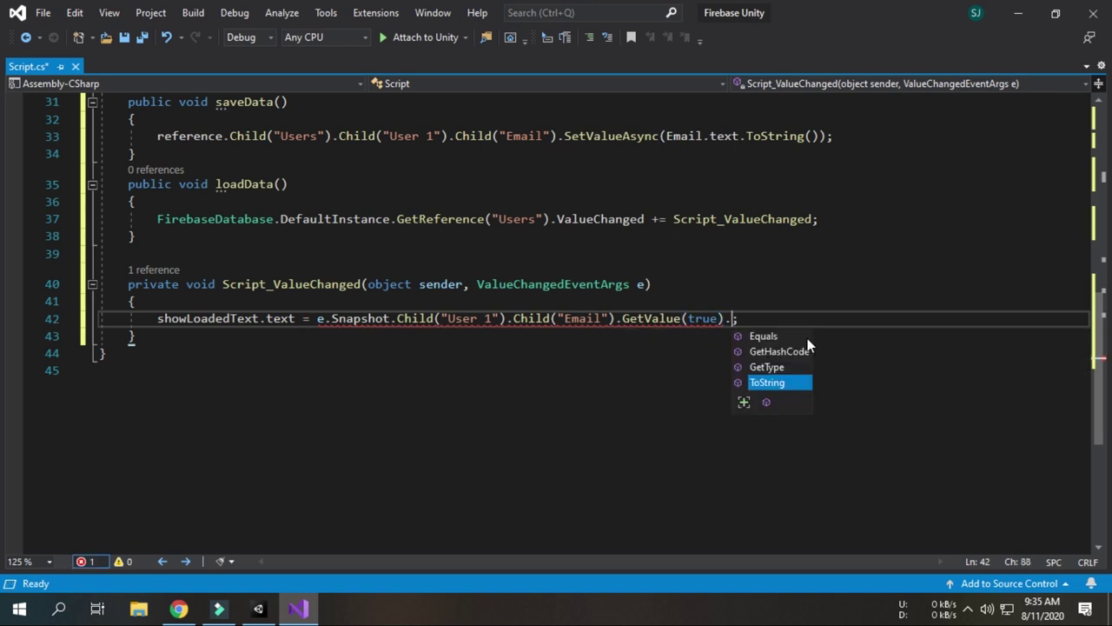
pyautogui.write('To')
pyautogui.press('Tab')
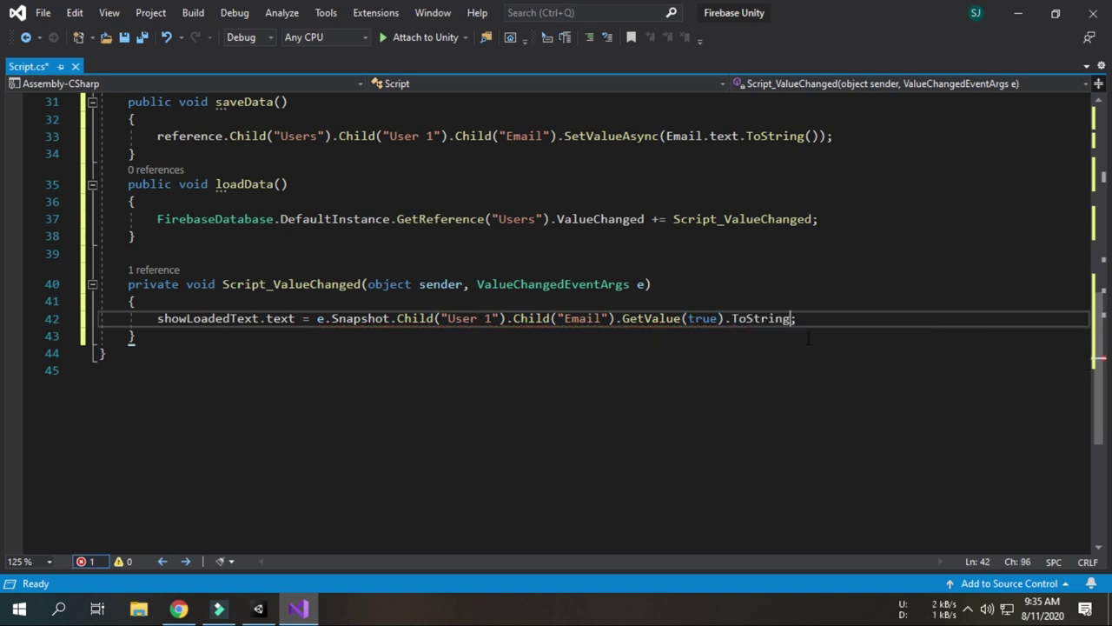
pyautogui.write('()')
pyautogui.write(';')
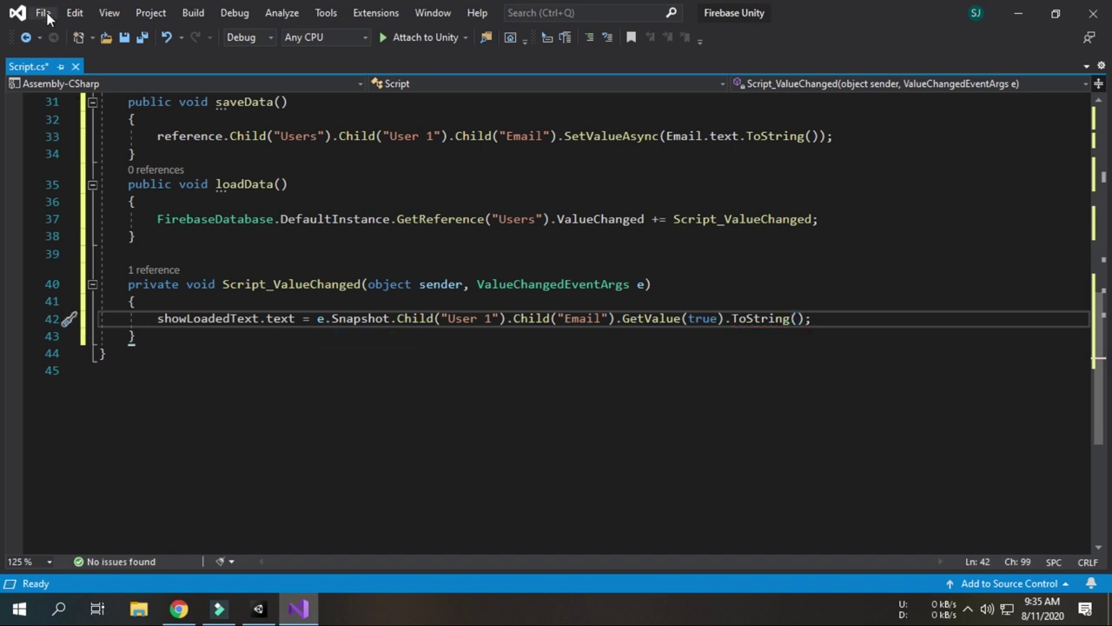
pyautogui.click(43, 13)
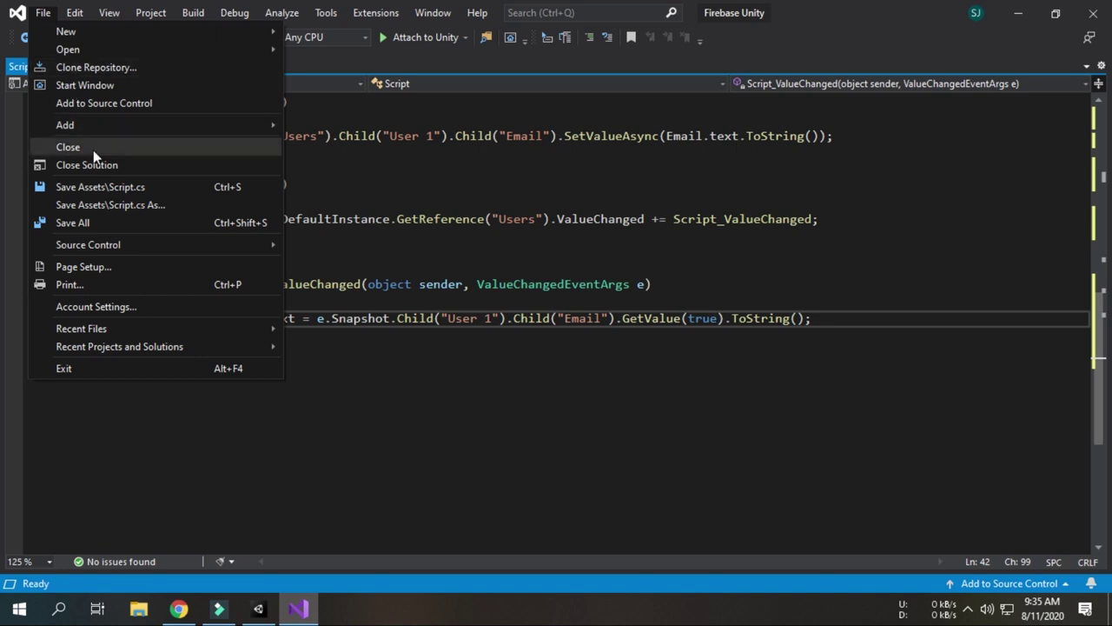
pyautogui.click(113, 222)
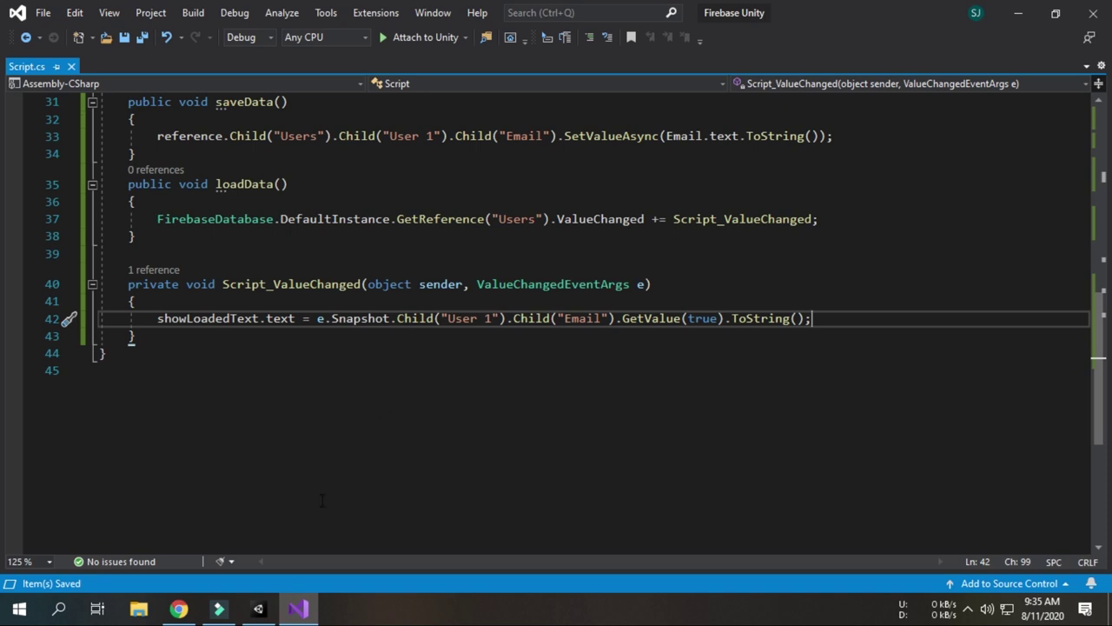
pyautogui.click(258, 611)
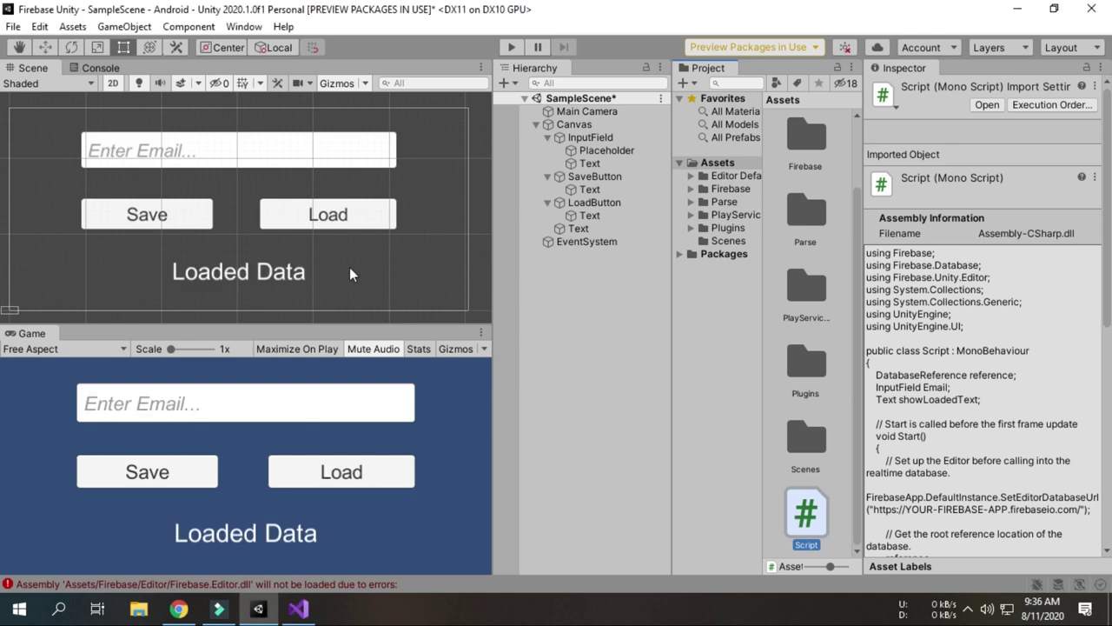
# Import google-services (2).json from Downloads into Unity's Assets
pyautogui.click(67, 28)
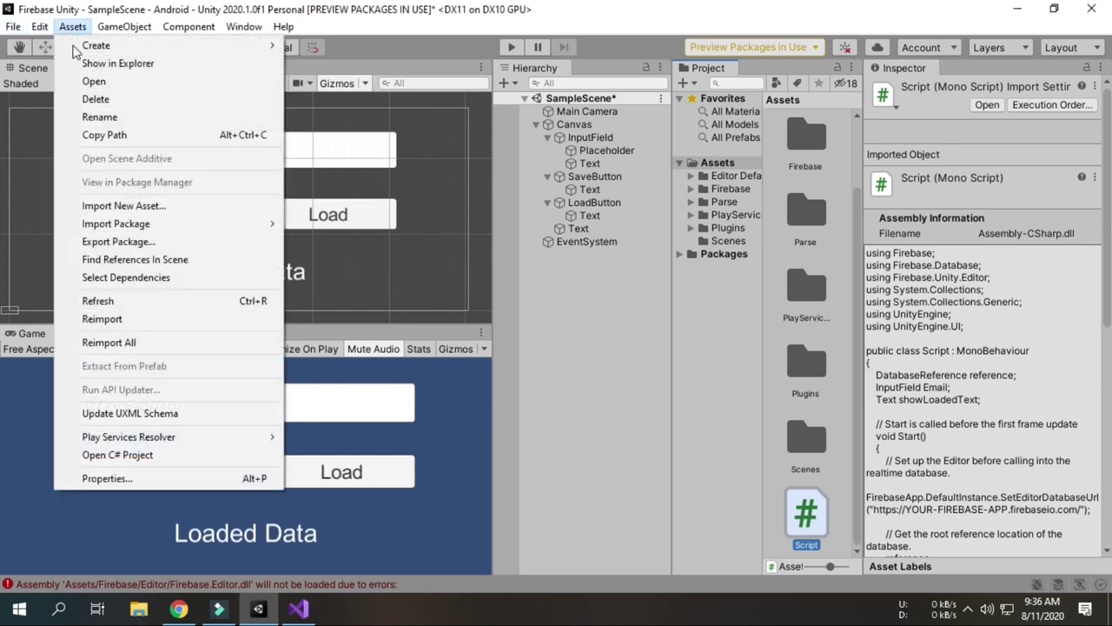
pyautogui.click(171, 204)
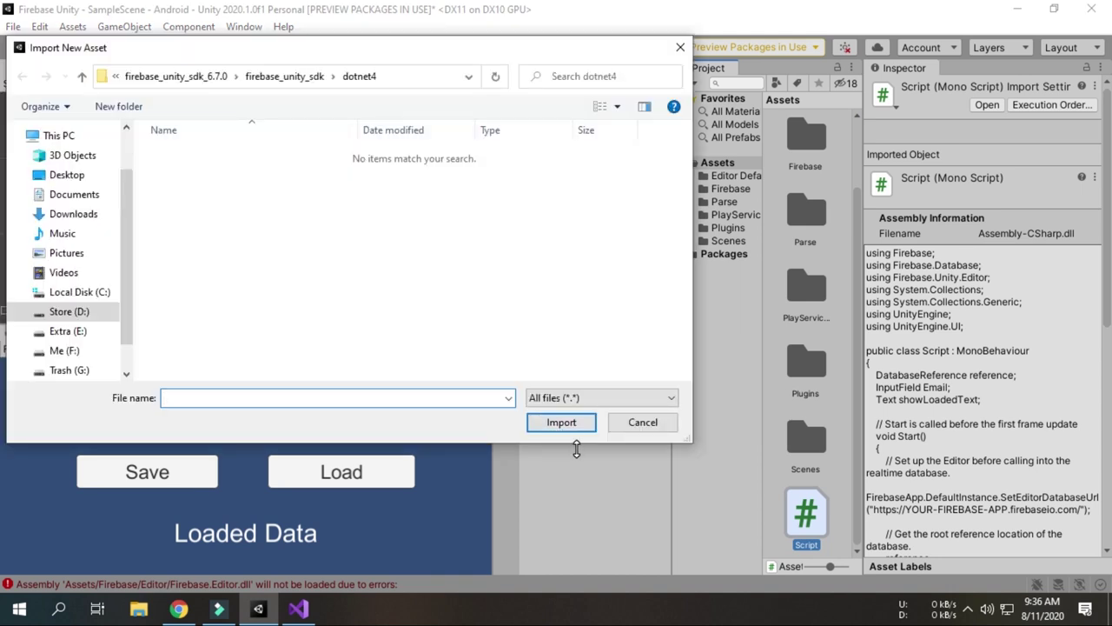
pyautogui.click(142, 276)
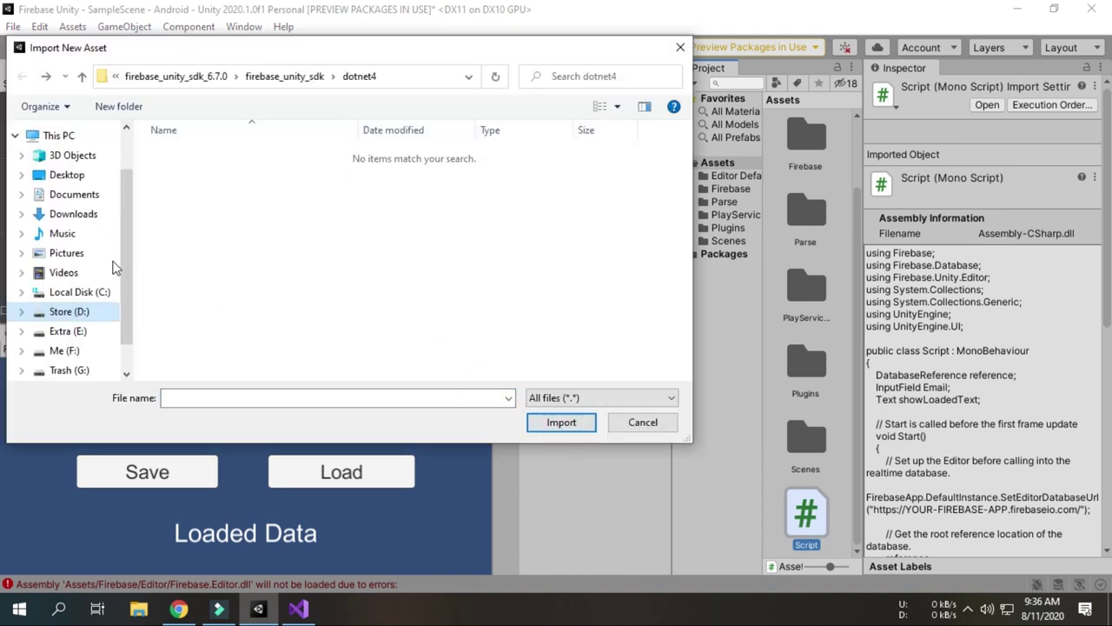
pyautogui.click(73, 214)
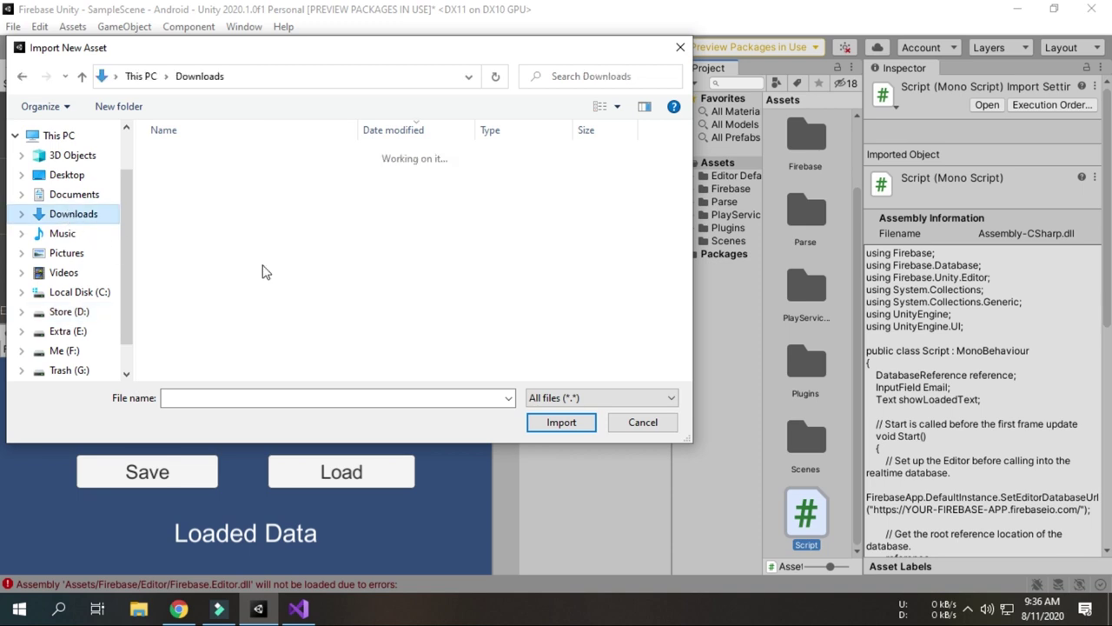
pyautogui.click(255, 178)
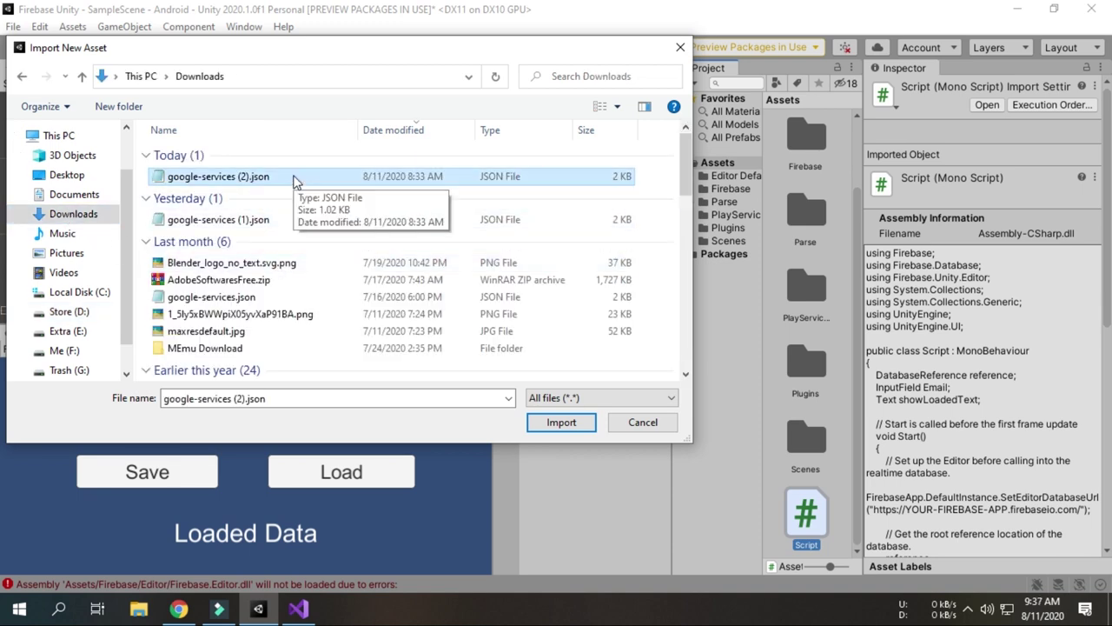
pyautogui.click(550, 426)
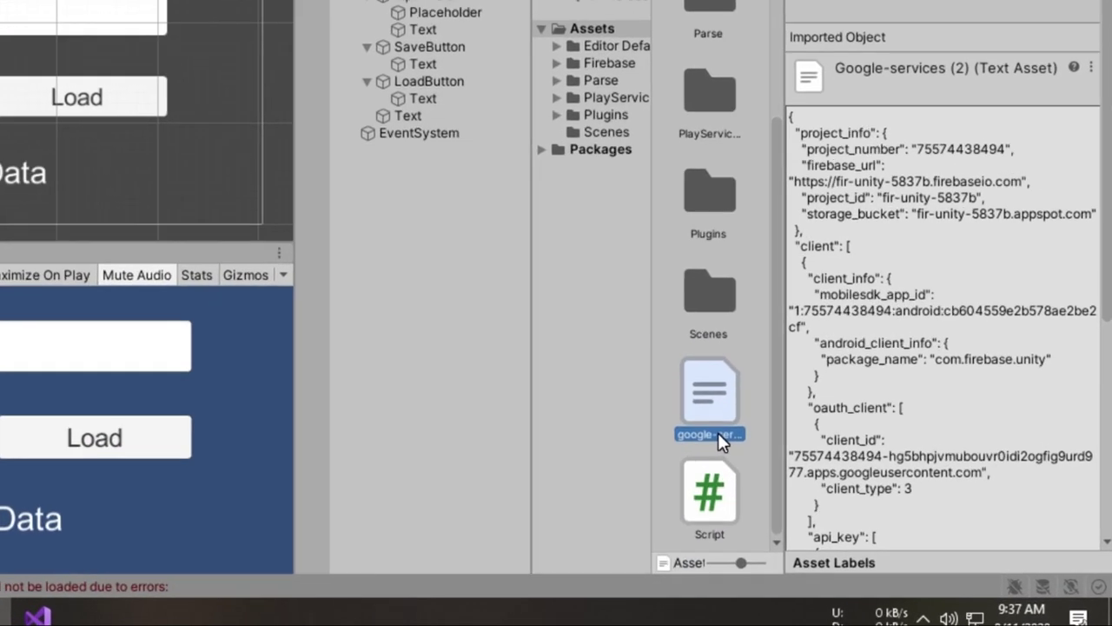
# Rename the imported asset to google-services, dropping the (2) suffix
pyautogui.click(808, 469)
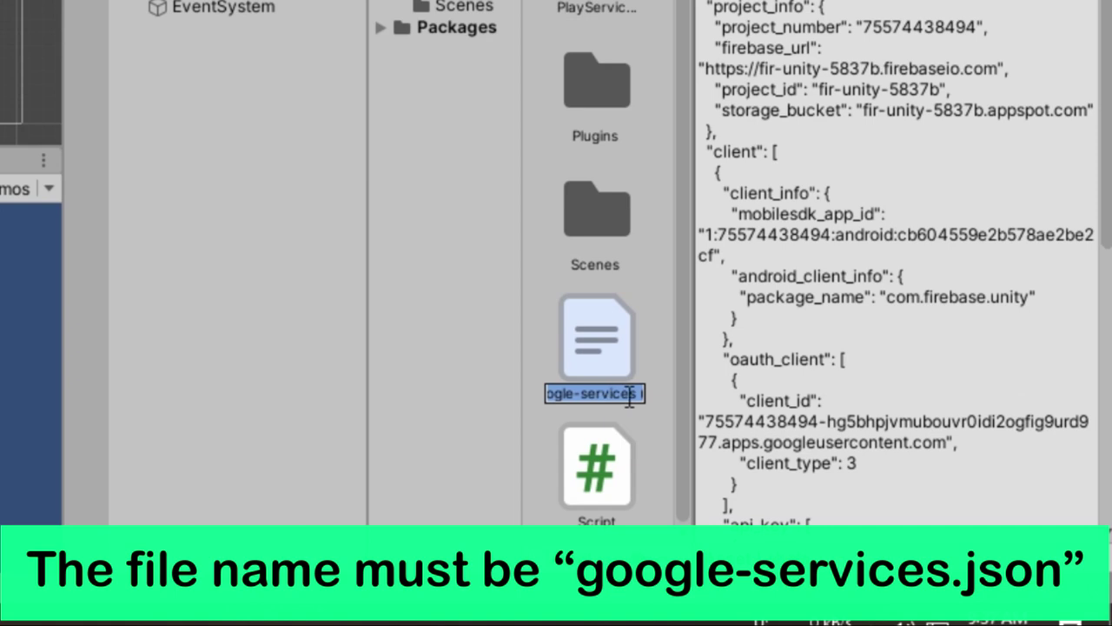
pyautogui.moveTo(635, 396); pyautogui.dragTo(663, 397)
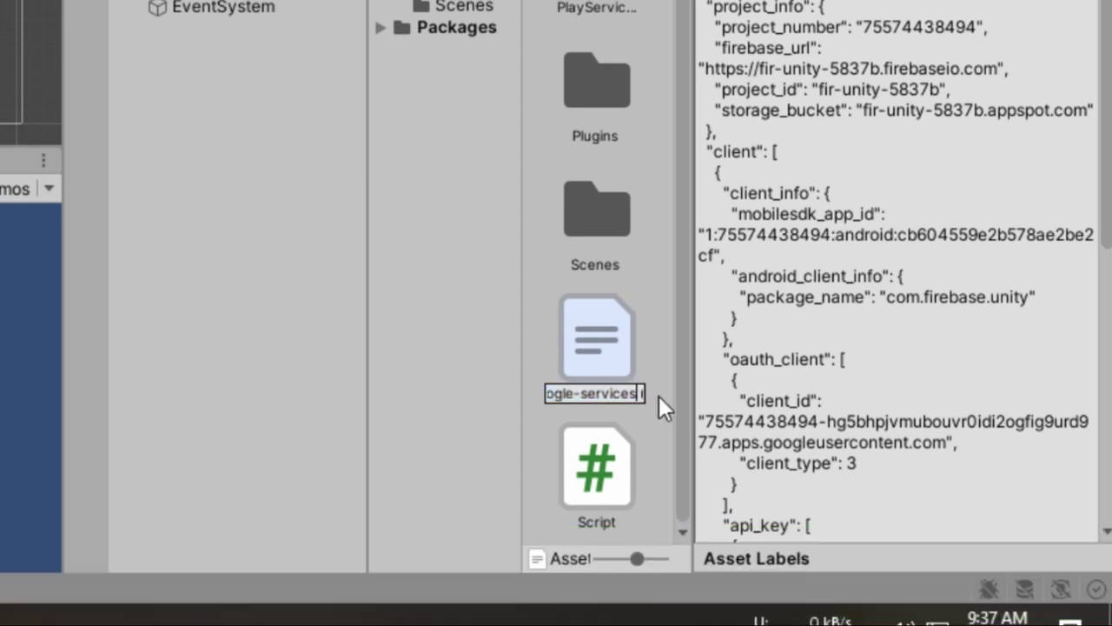
pyautogui.press('BackSpace')
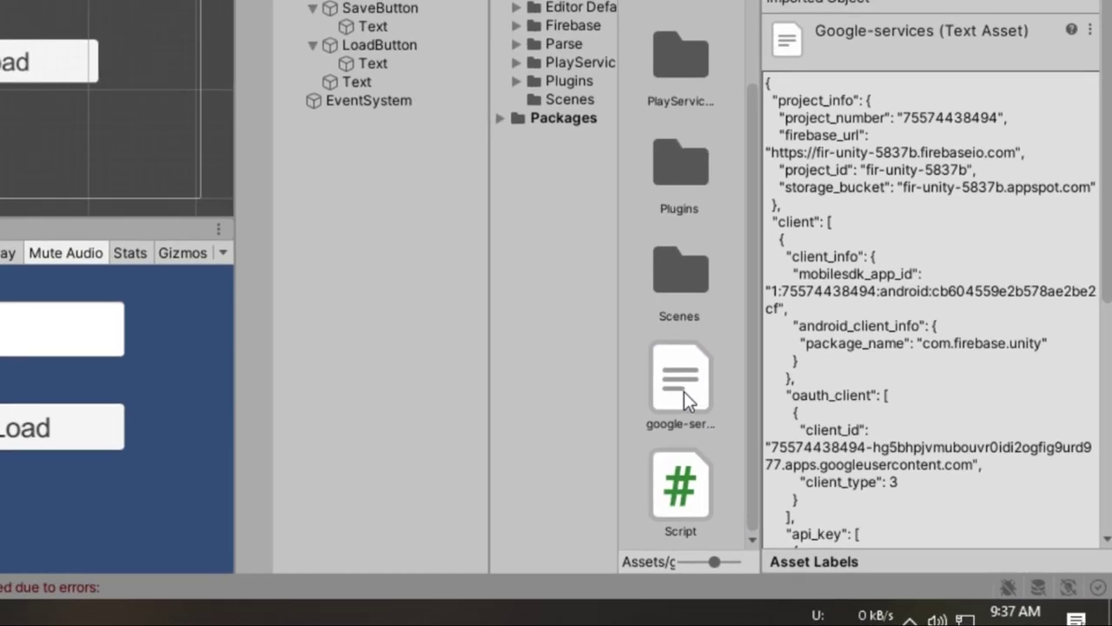
pyautogui.click(804, 452)
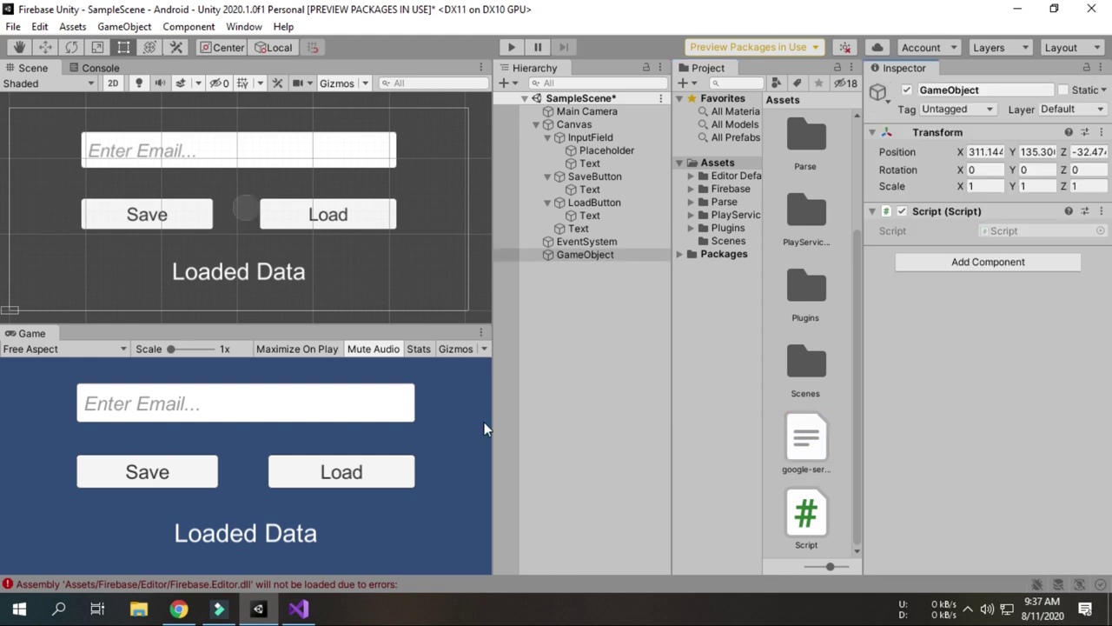
pyautogui.click(298, 608)
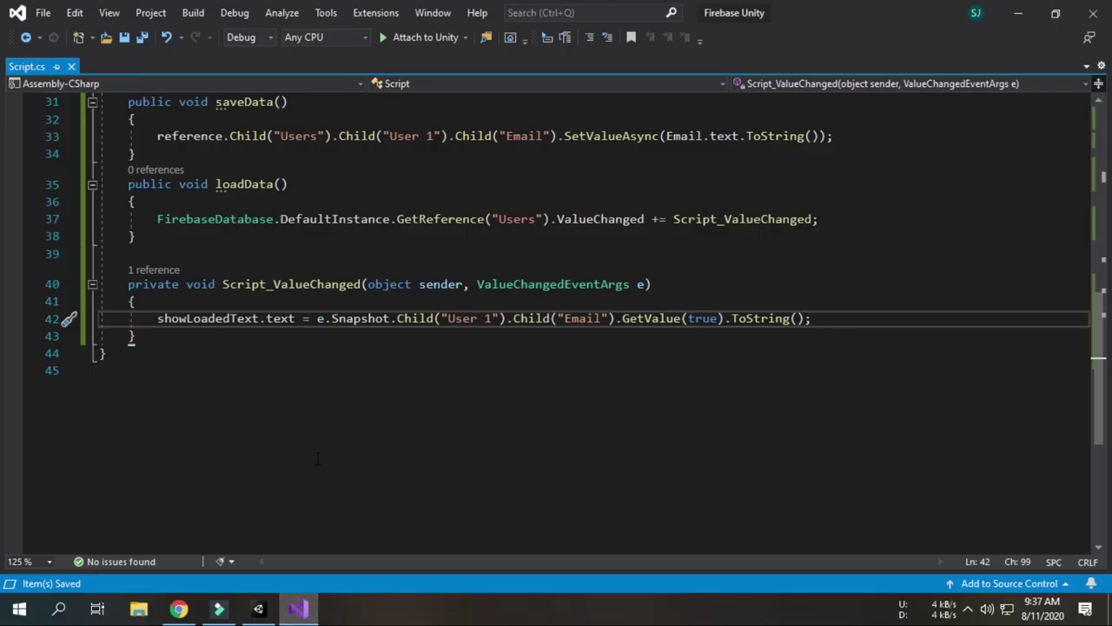
# Make the InputField Email and Text showLoadedText fields on lines 12-13 public
pyautogui.scroll(4, 317, 441)
pyautogui.scroll(4, 317, 441)
pyautogui.scroll(2, 317, 441)
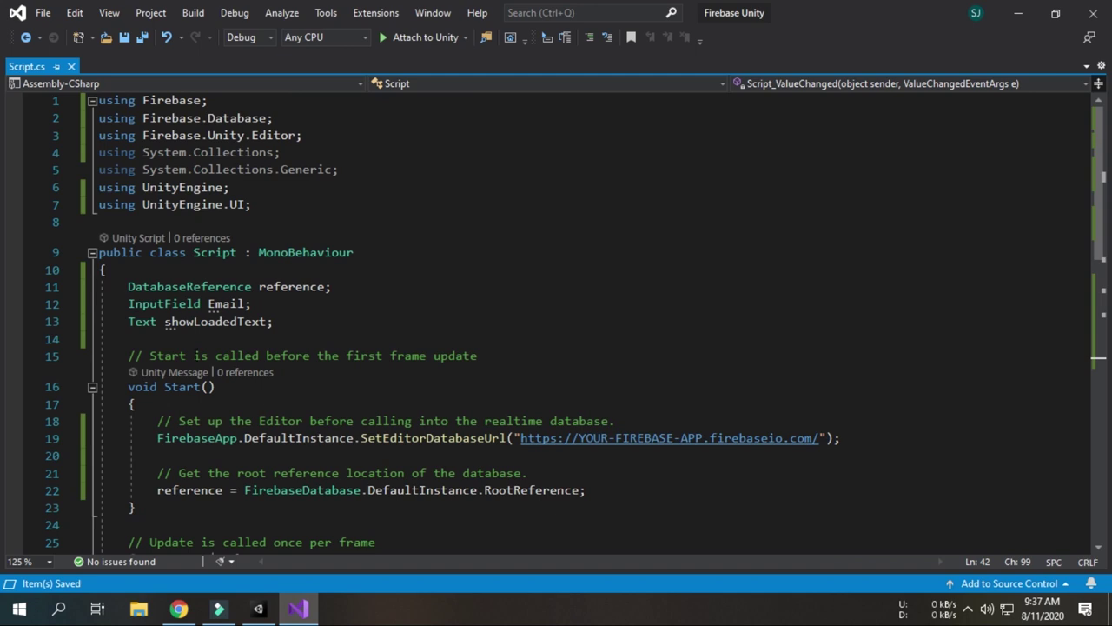
pyautogui.click(129, 305)
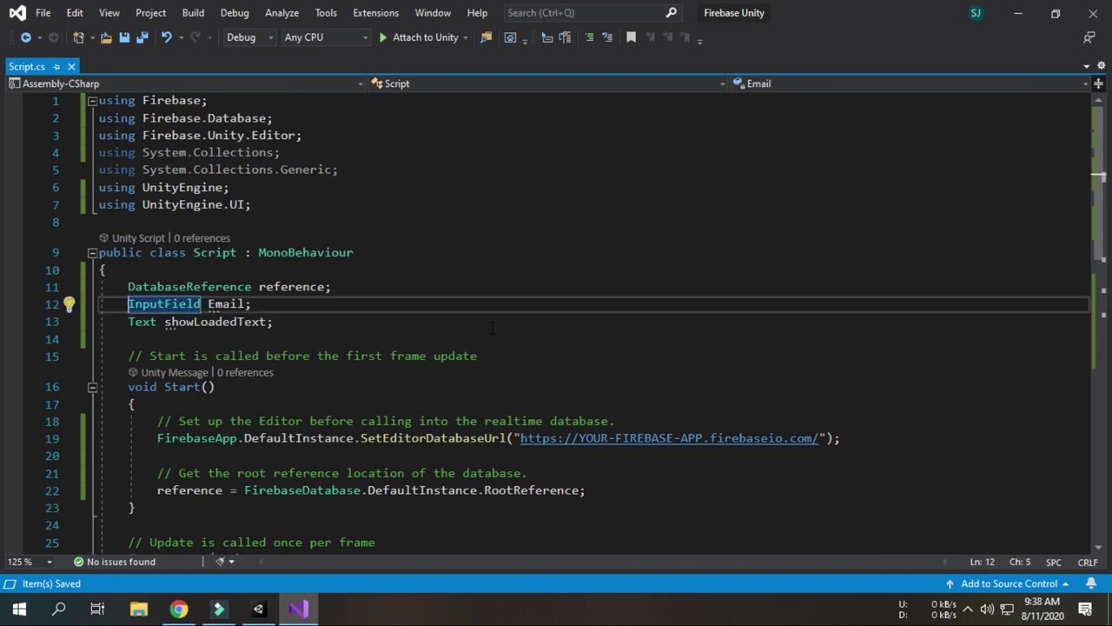
pyautogui.write('public')
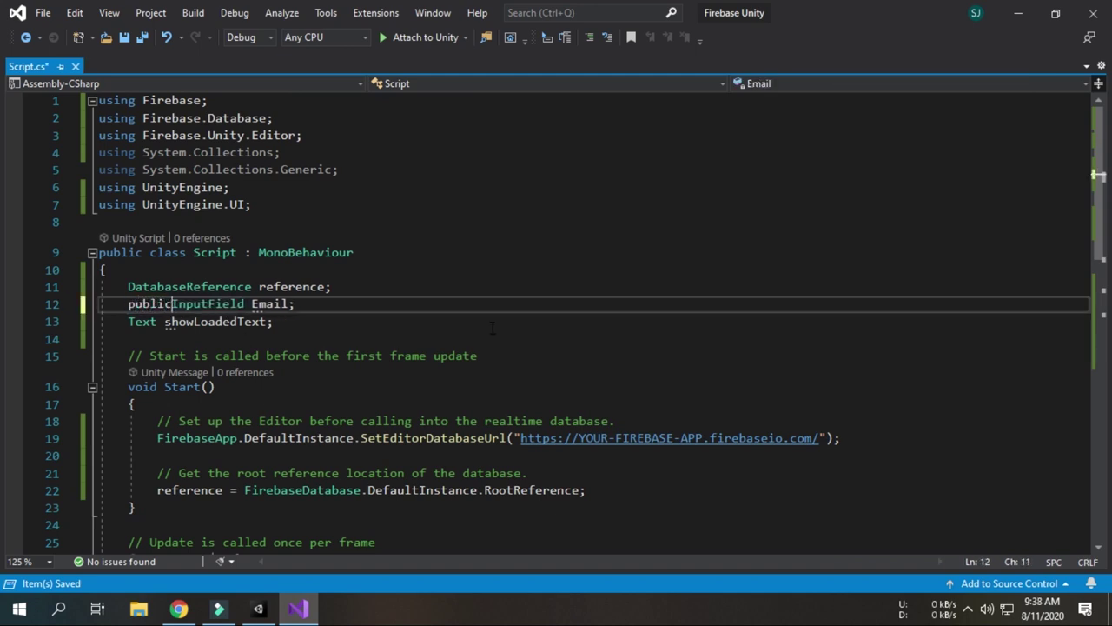
pyautogui.click(129, 322)
pyautogui.write('publi')
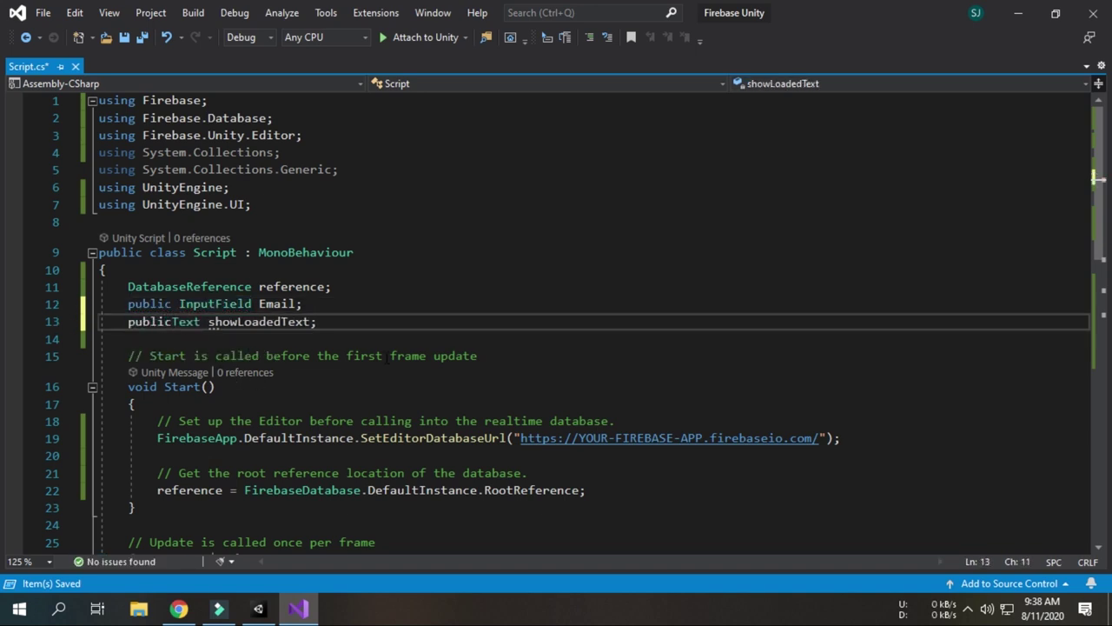
pyautogui.write('c')
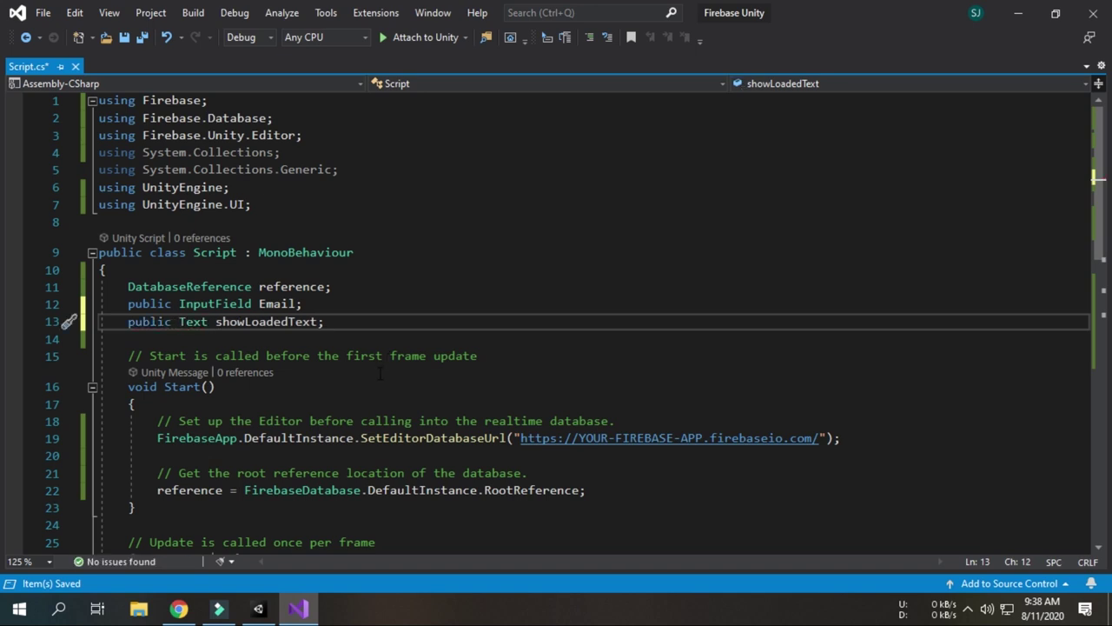
pyautogui.click(259, 609)
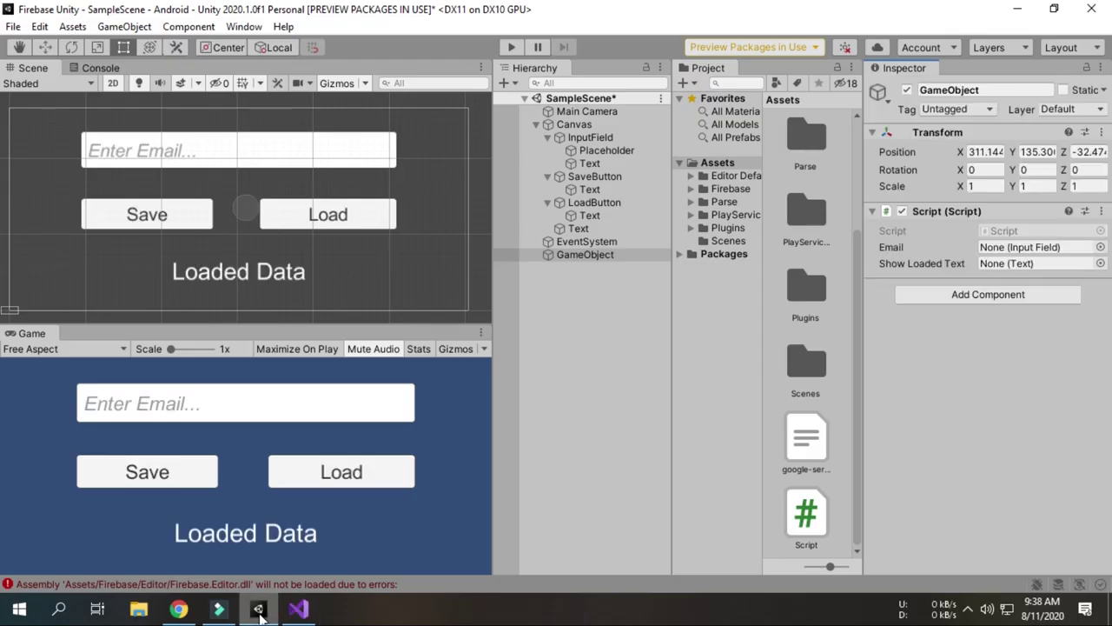
pyautogui.click(180, 609)
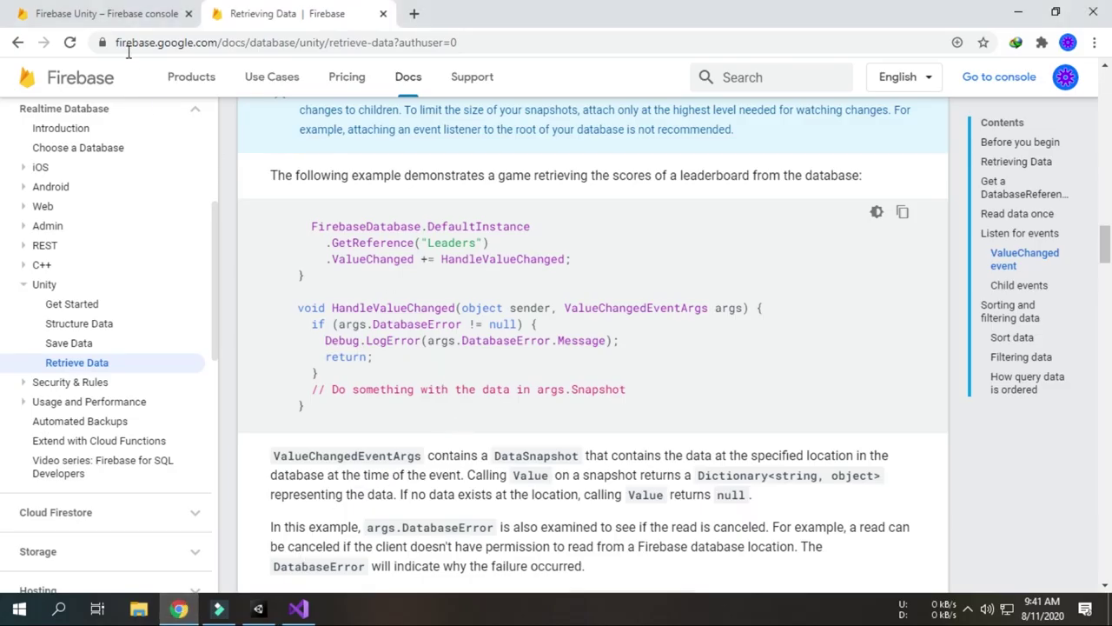
# Copy the project's Realtime Database URL from the Firebase console
pyautogui.click(127, 21)
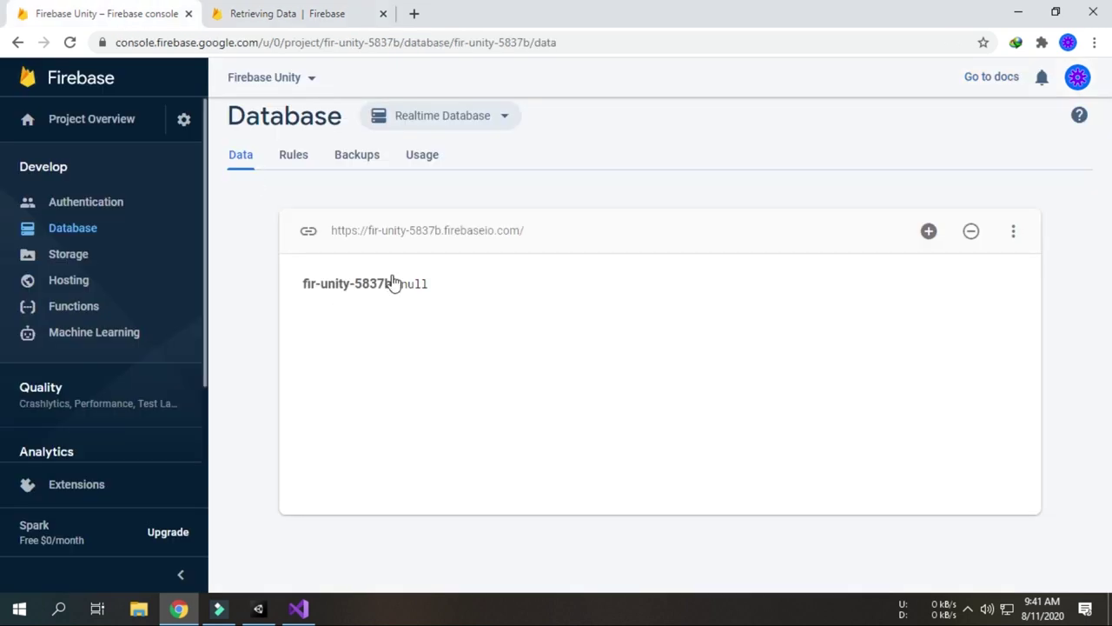
pyautogui.click(306, 233)
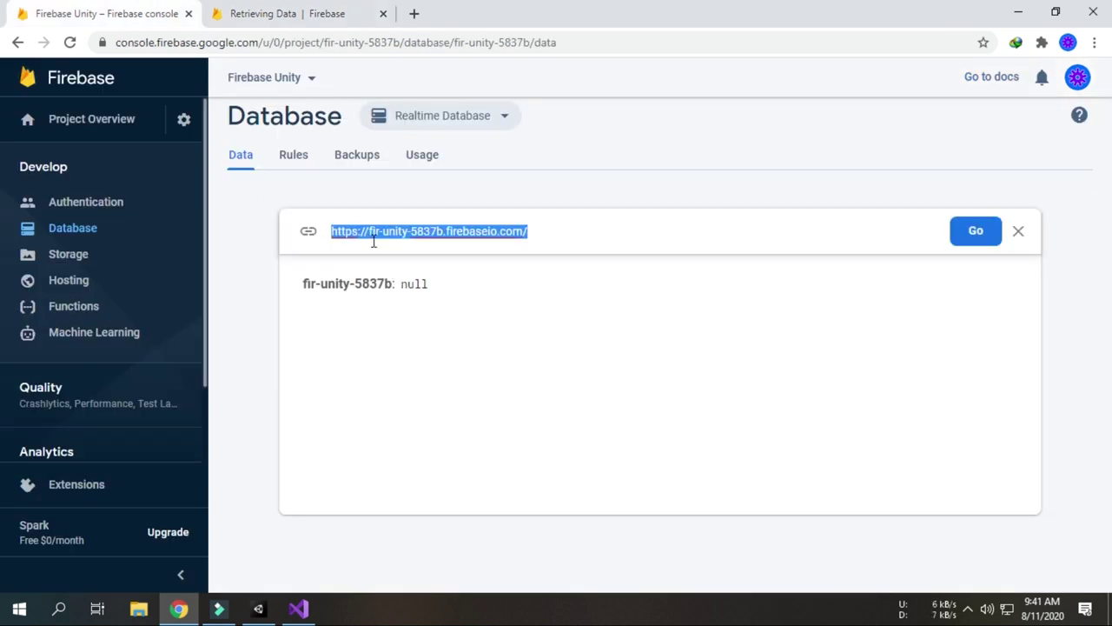
pyautogui.rightClick(456, 232)
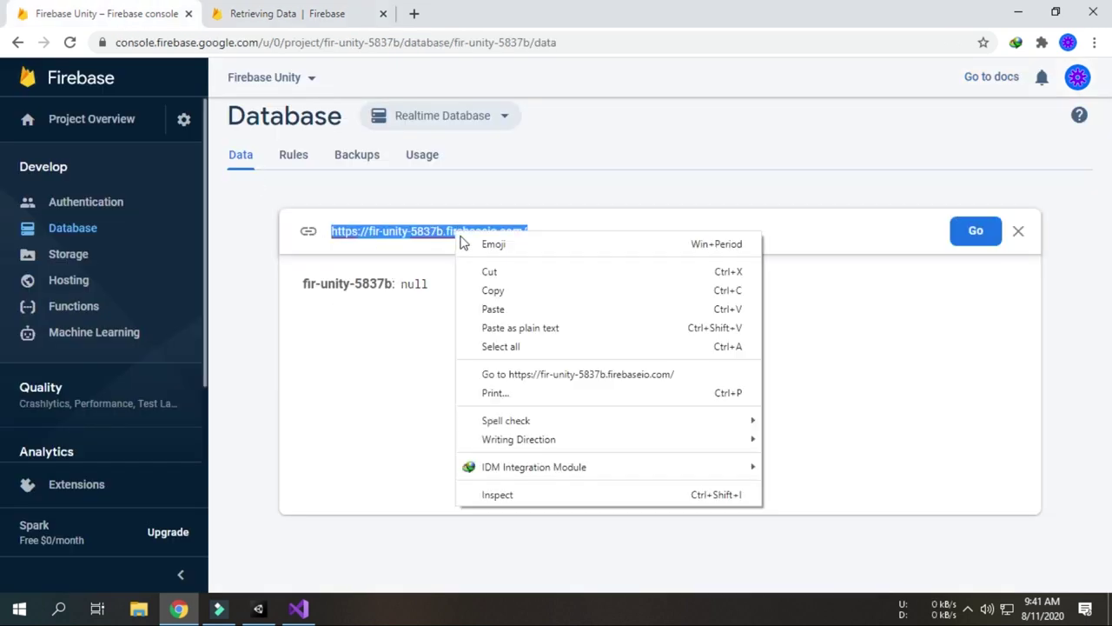
pyautogui.click(499, 292)
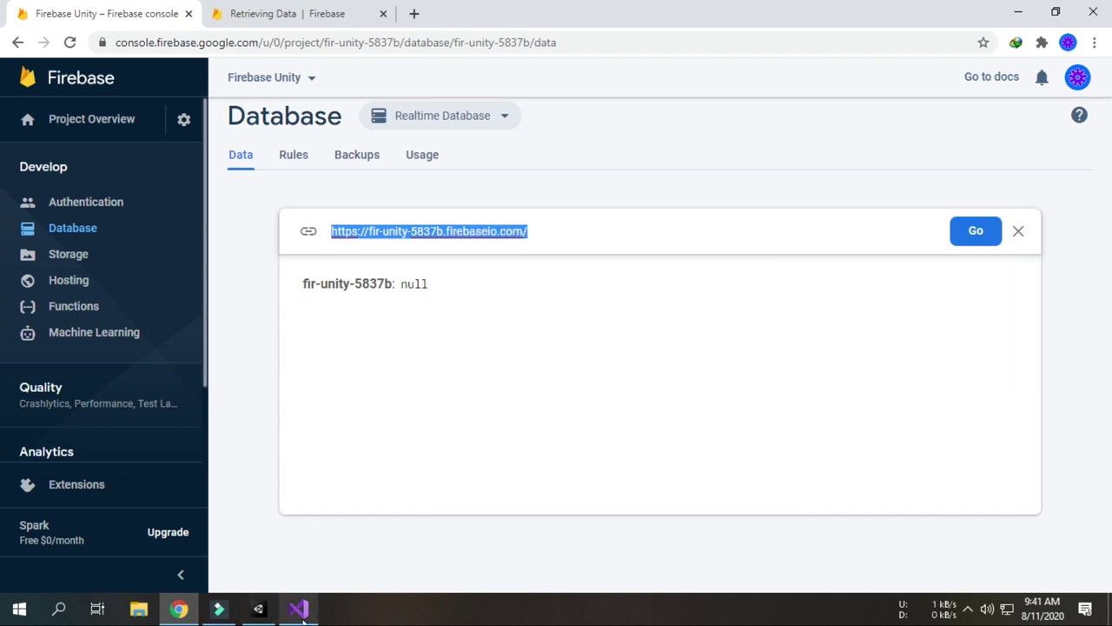
pyautogui.click(298, 608)
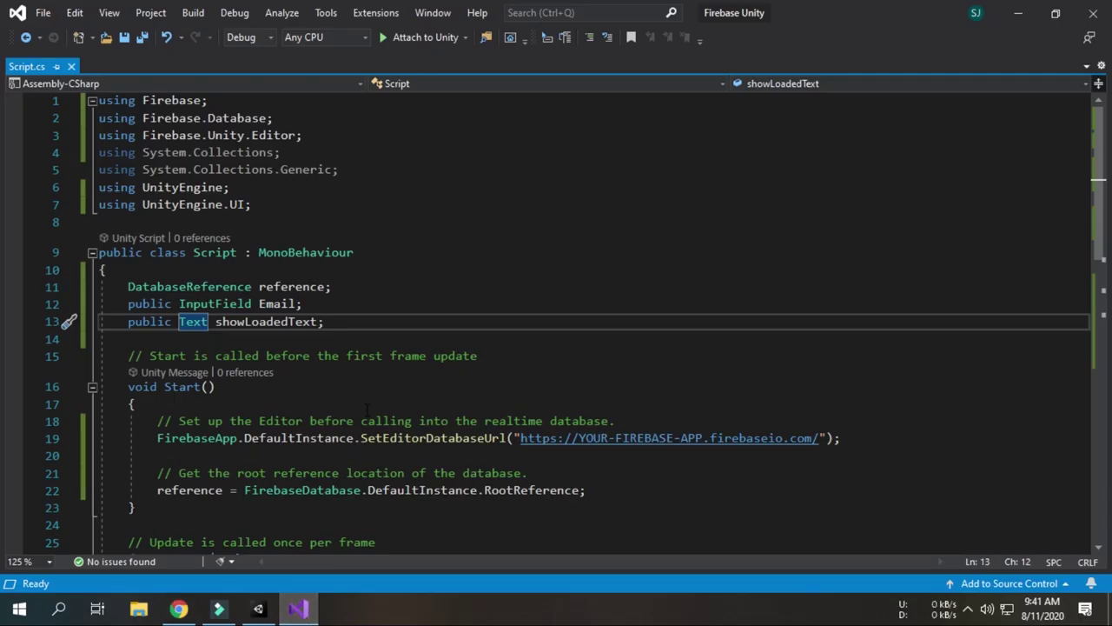
pyautogui.scroll(-1, 367, 409)
pyautogui.scroll(-1, 367, 410)
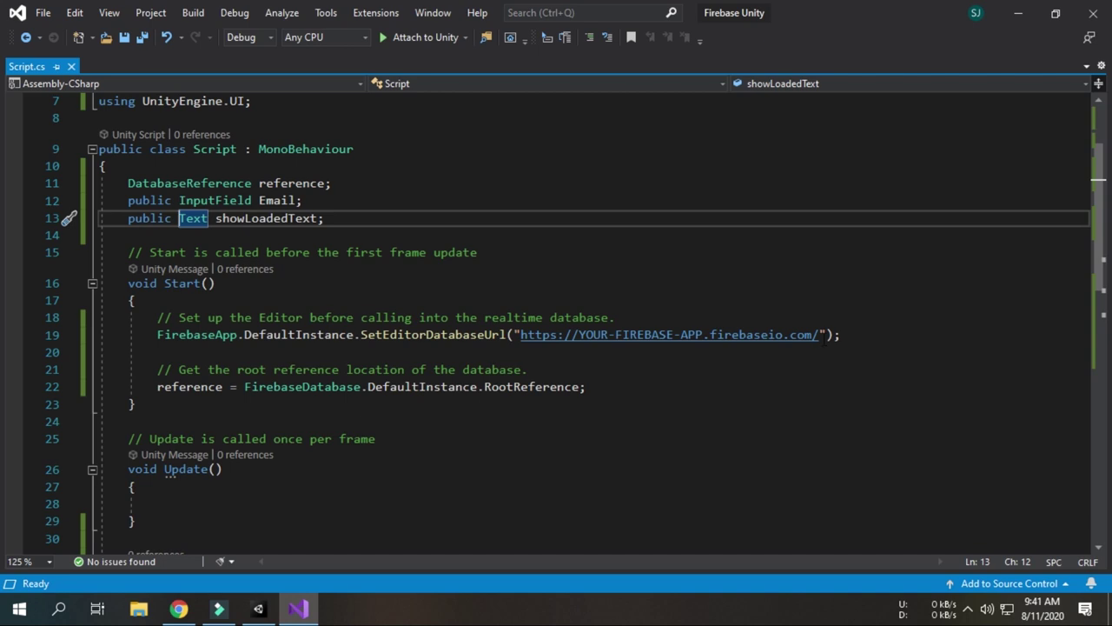
pyautogui.moveTo(818, 334); pyautogui.dragTo(520, 335)
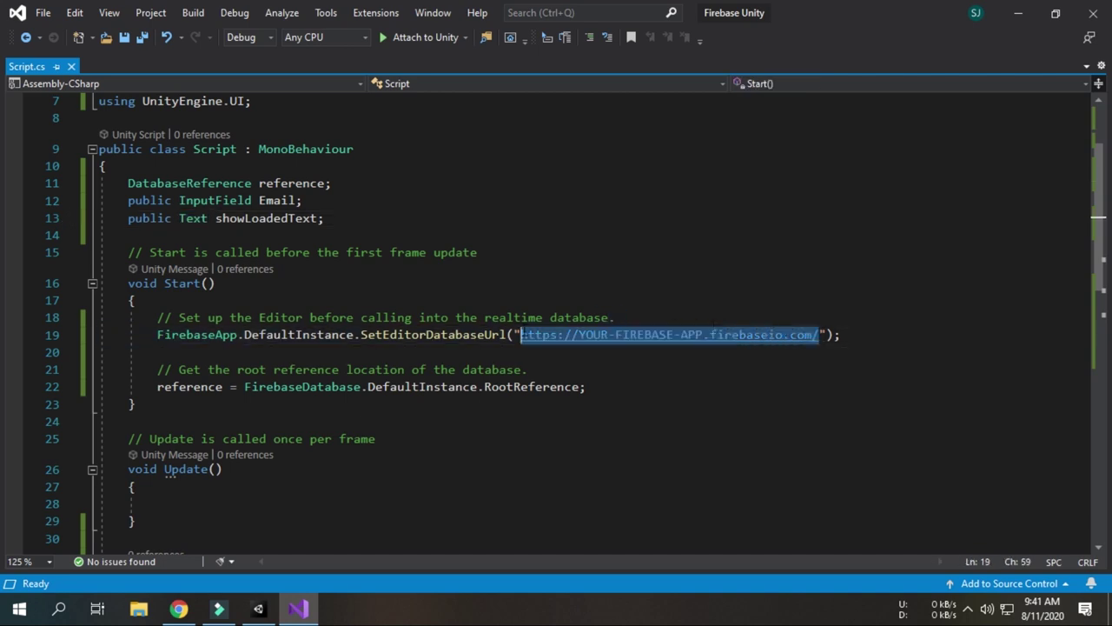
pyautogui.rightClick(618, 372)
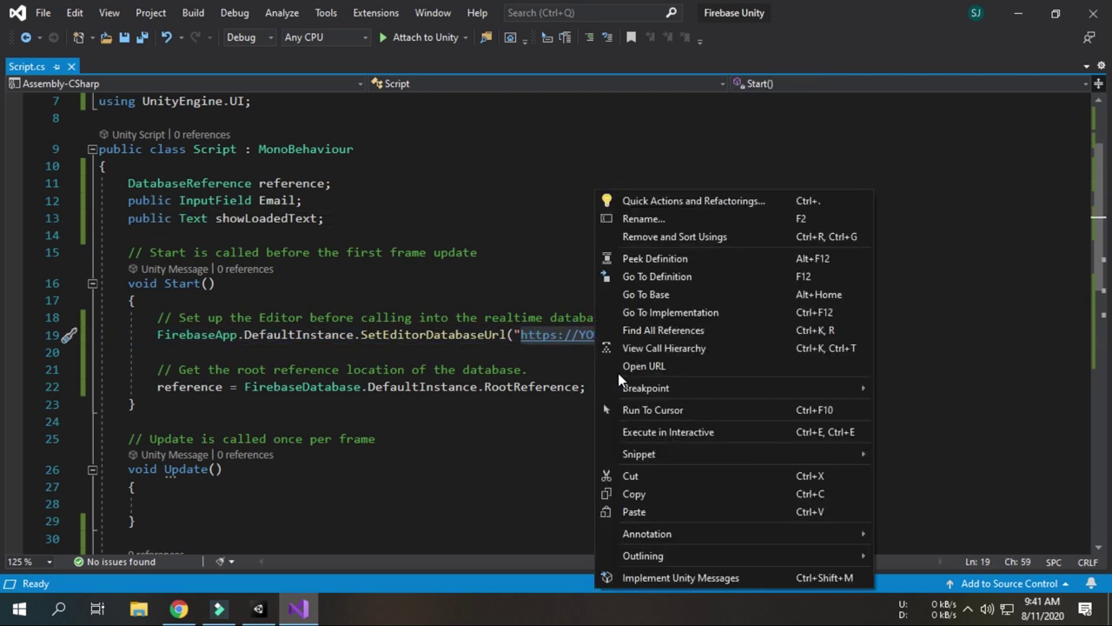
pyautogui.click(643, 512)
pyautogui.press('End')
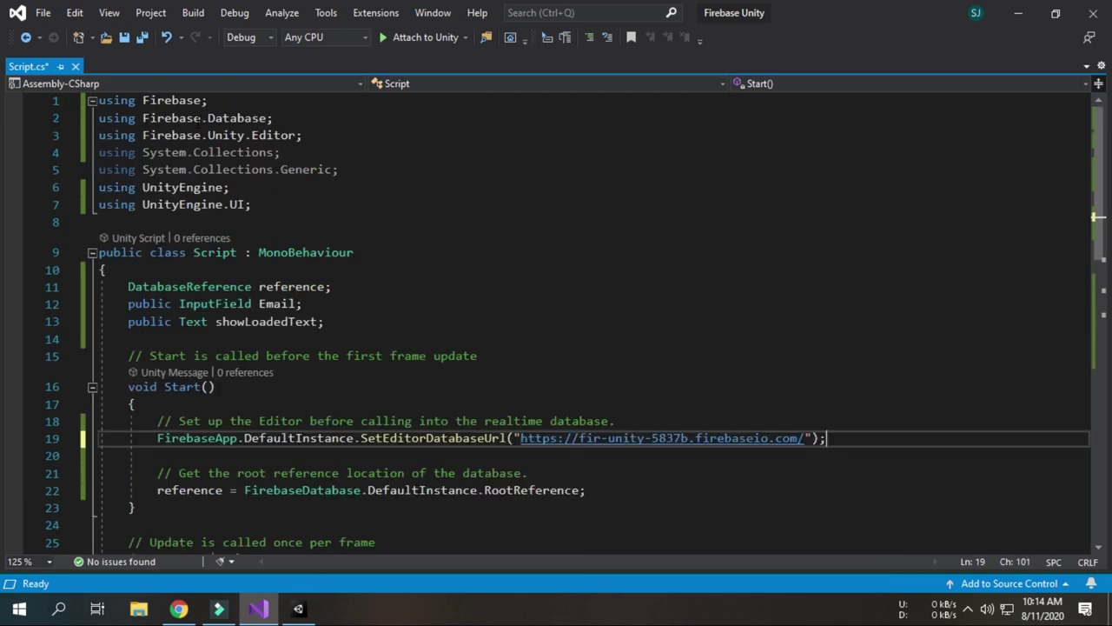
pyautogui.click(54, 14)
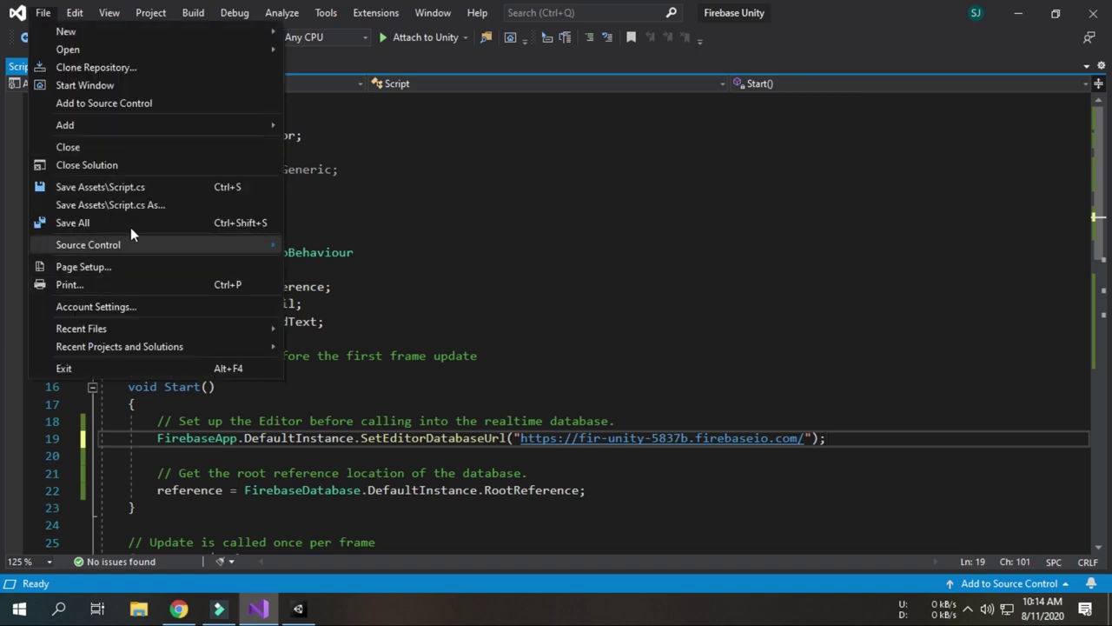
pyautogui.click(131, 187)
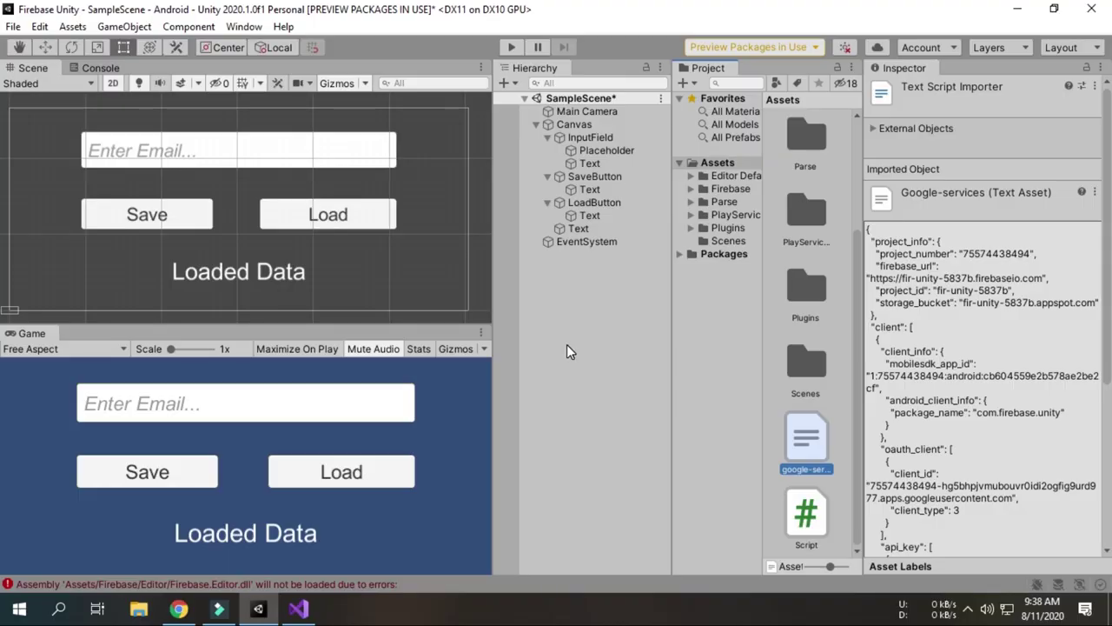
# Add an empty GameObject with Script, linking InputField to Email and Text to Show Loaded Text
pyautogui.rightClick(566, 344)
pyautogui.click(648, 192)
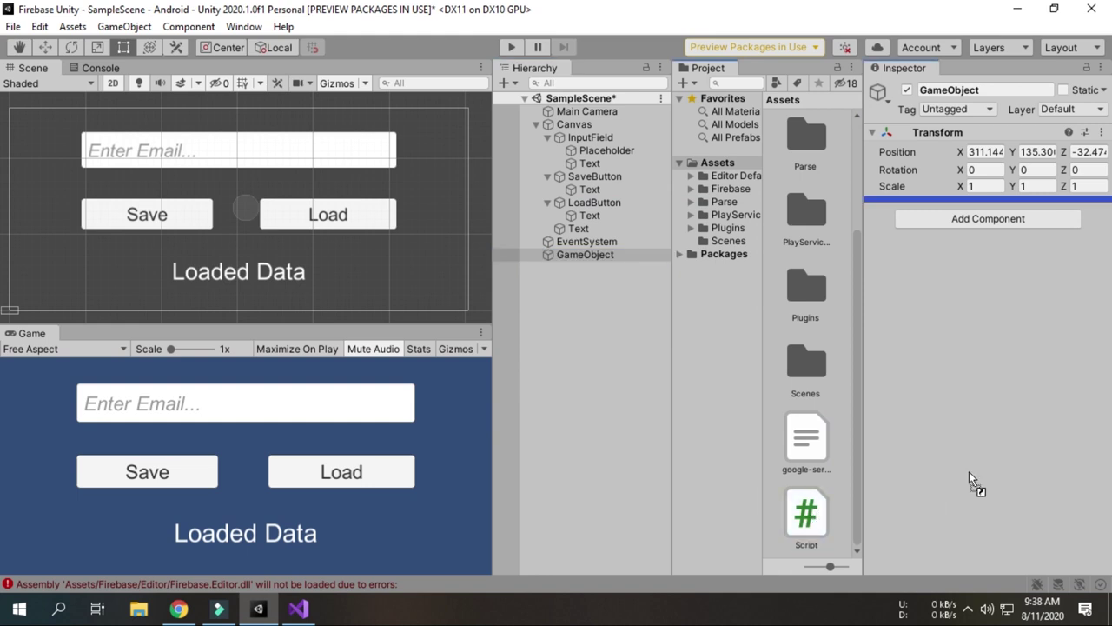
pyautogui.moveTo(800, 513); pyautogui.dragTo(1015, 328)
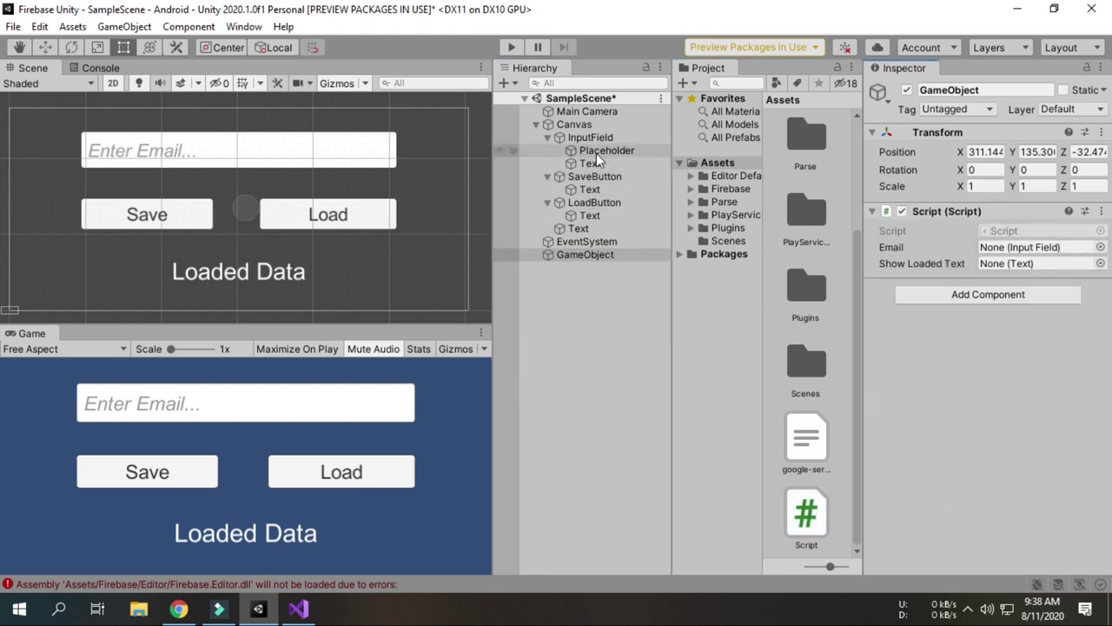
pyautogui.moveTo(594, 134)
pyautogui.mouseDown()
pyautogui.moveTo(660, 164)
pyautogui.moveTo(1012, 250)
pyautogui.mouseUp()
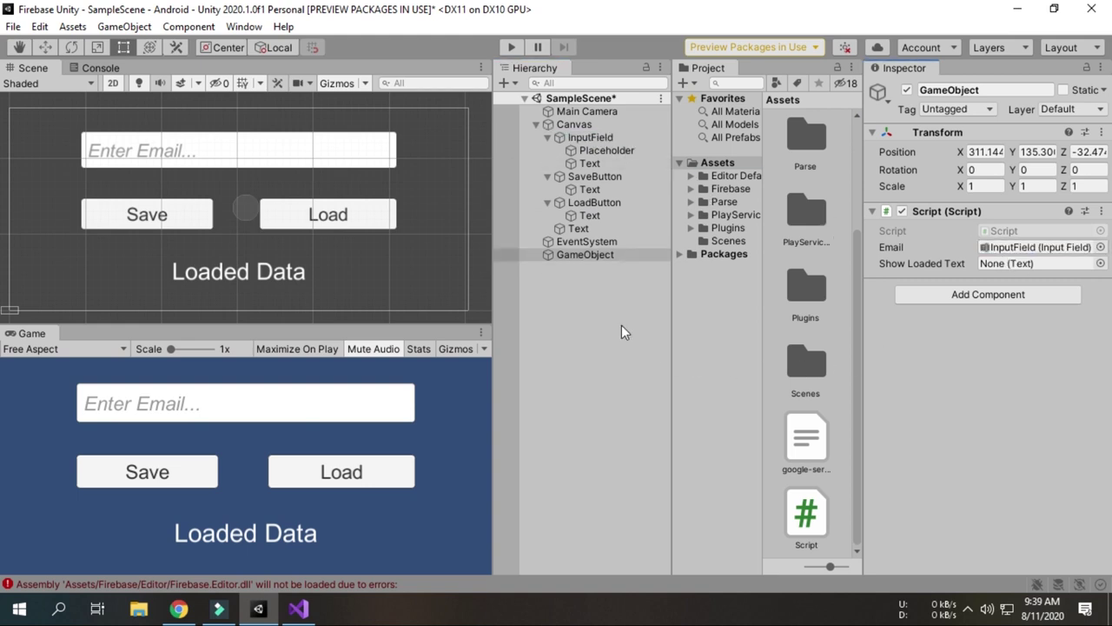
pyautogui.moveTo(578, 228)
pyautogui.mouseDown()
pyautogui.moveTo(986, 281)
pyautogui.moveTo(999, 264)
pyautogui.mouseUp()
pyautogui.click(632, 373)
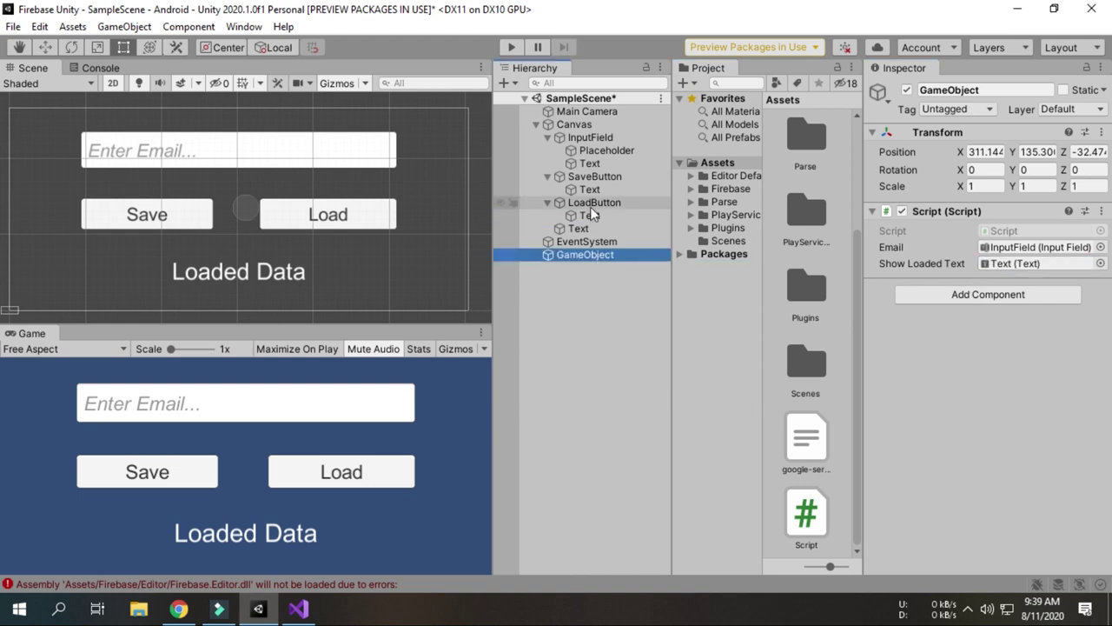
# Add an On Click event to SaveButton calling Script.saveData on GameObject
pyautogui.click(595, 176)
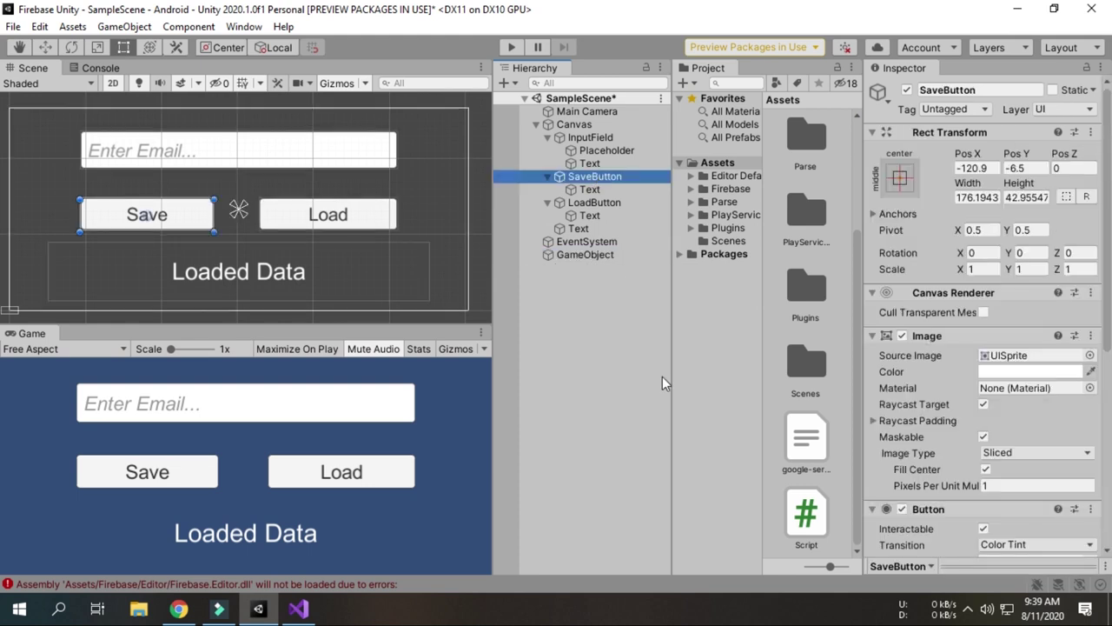
pyautogui.scroll(-5, 1012, 494)
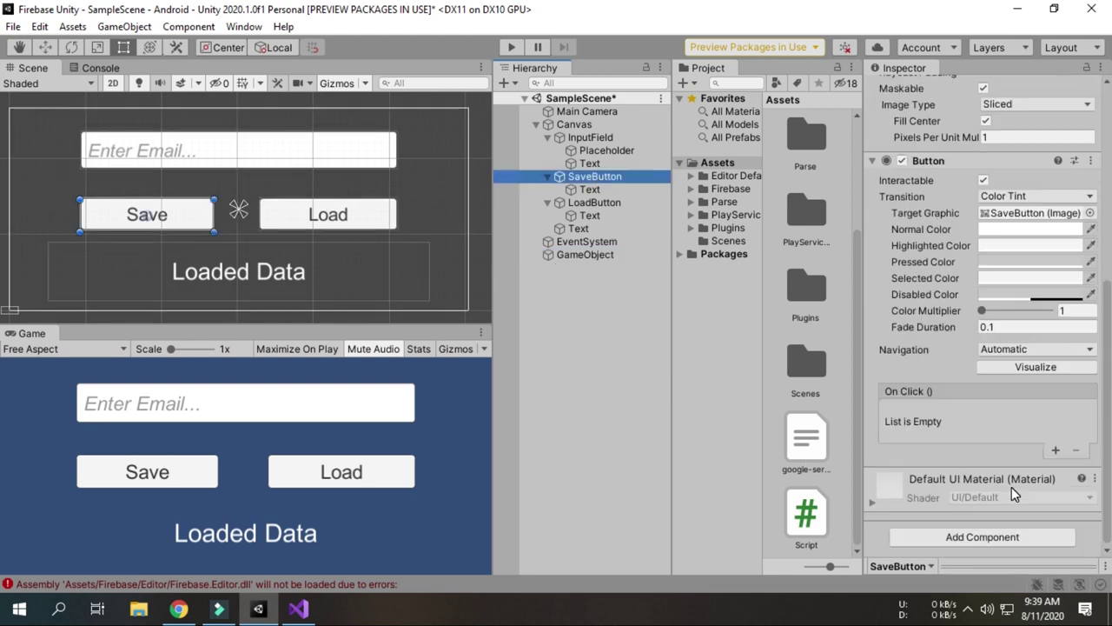
pyautogui.click(1054, 450)
pyautogui.moveTo(608, 257); pyautogui.dragTo(913, 429)
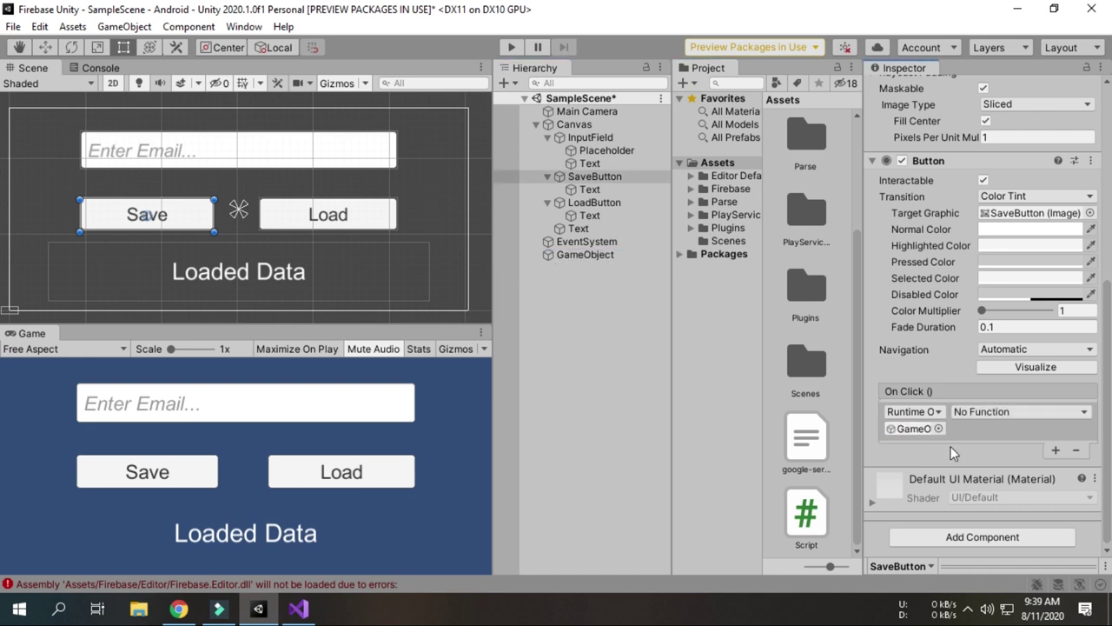
pyautogui.click(1005, 409)
pyautogui.moveTo(998, 494)
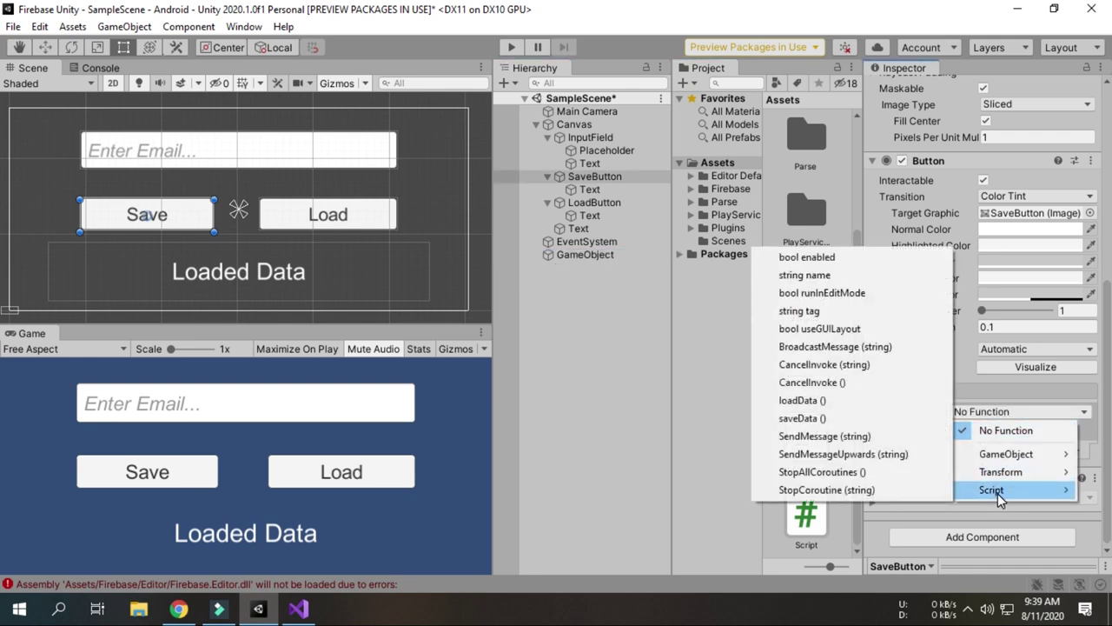
pyautogui.click(804, 420)
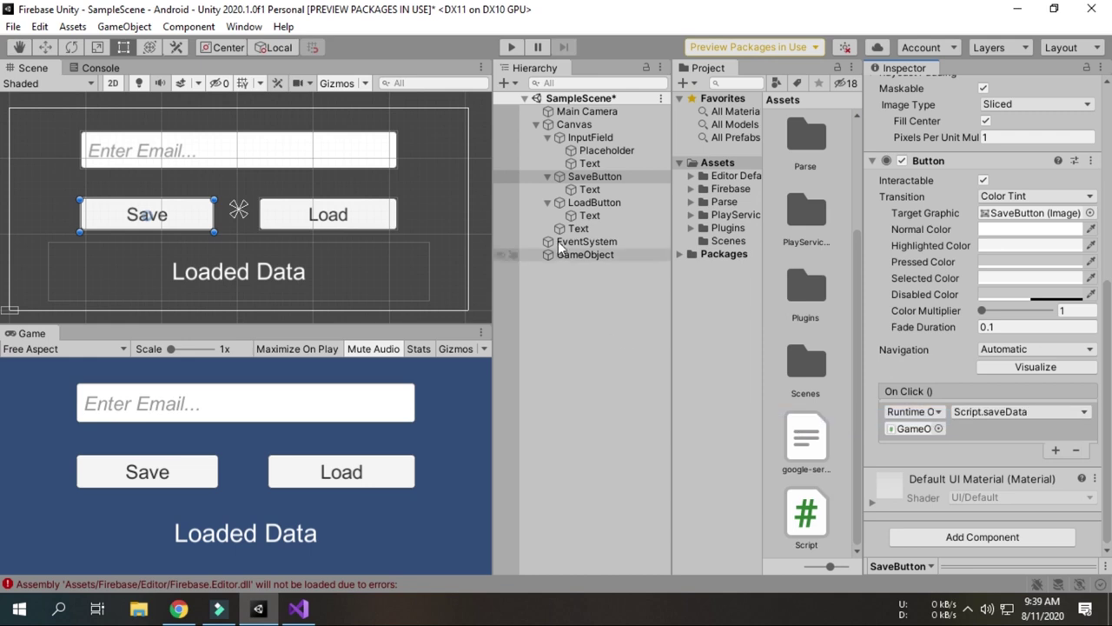
# Add an On Click event to LoadButton calling Script.loadData on GameObject
pyautogui.click(593, 202)
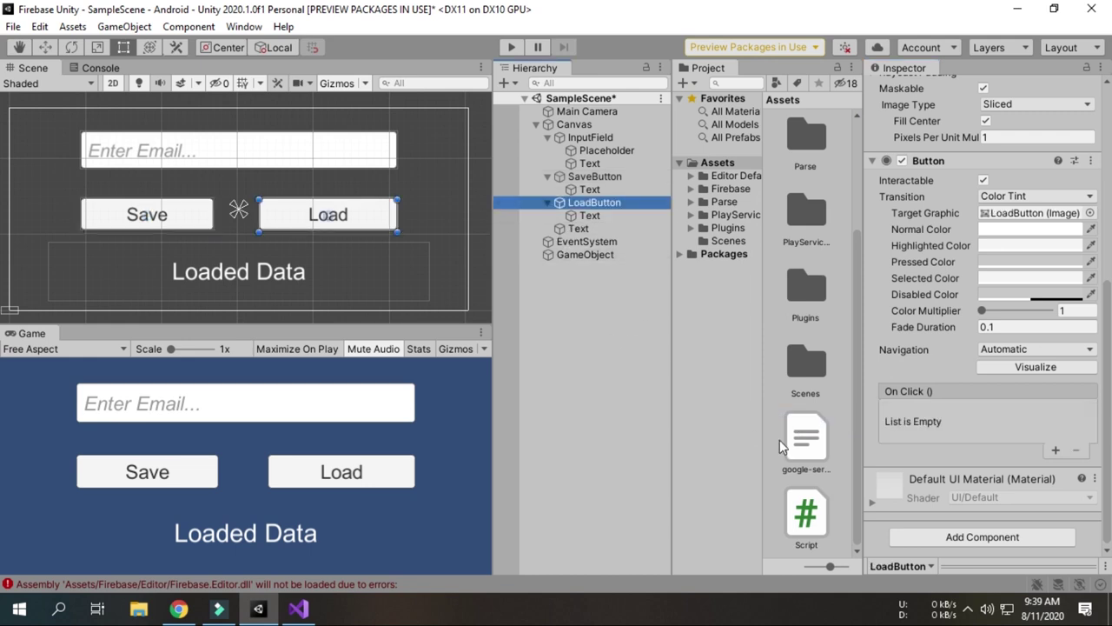
pyautogui.click(1055, 450)
pyautogui.moveTo(617, 250); pyautogui.dragTo(908, 428)
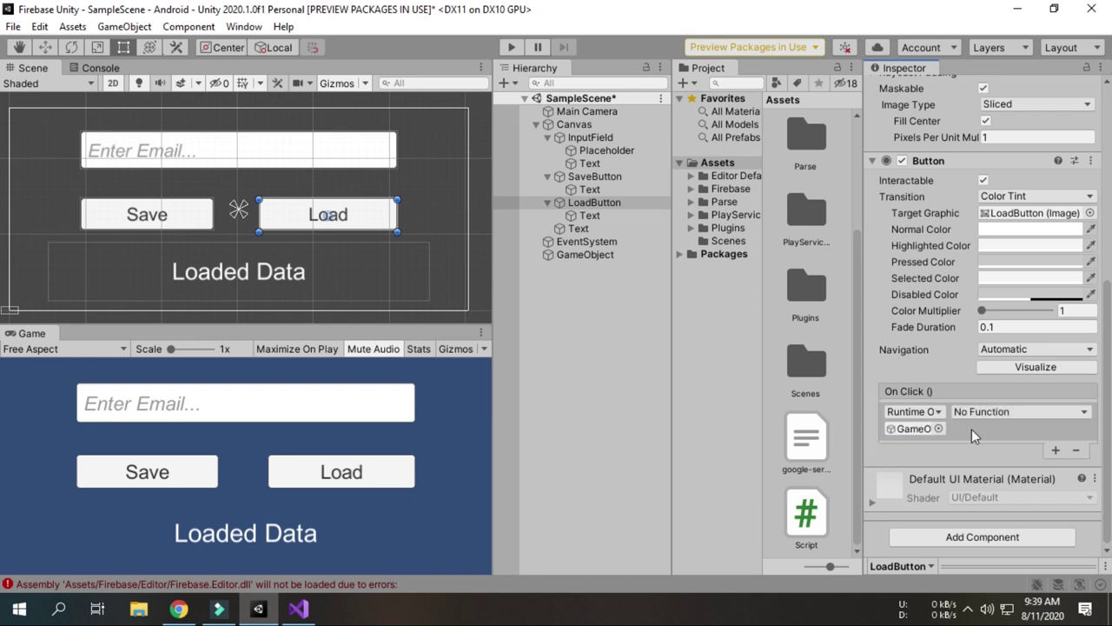
pyautogui.click(992, 411)
pyautogui.moveTo(999, 490)
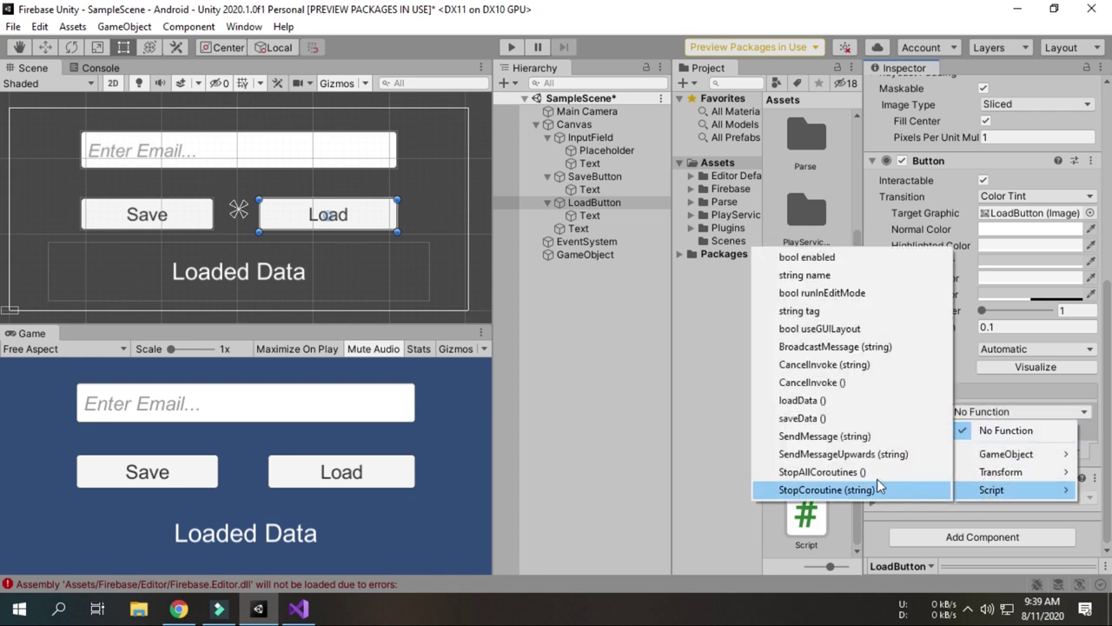
pyautogui.click(819, 401)
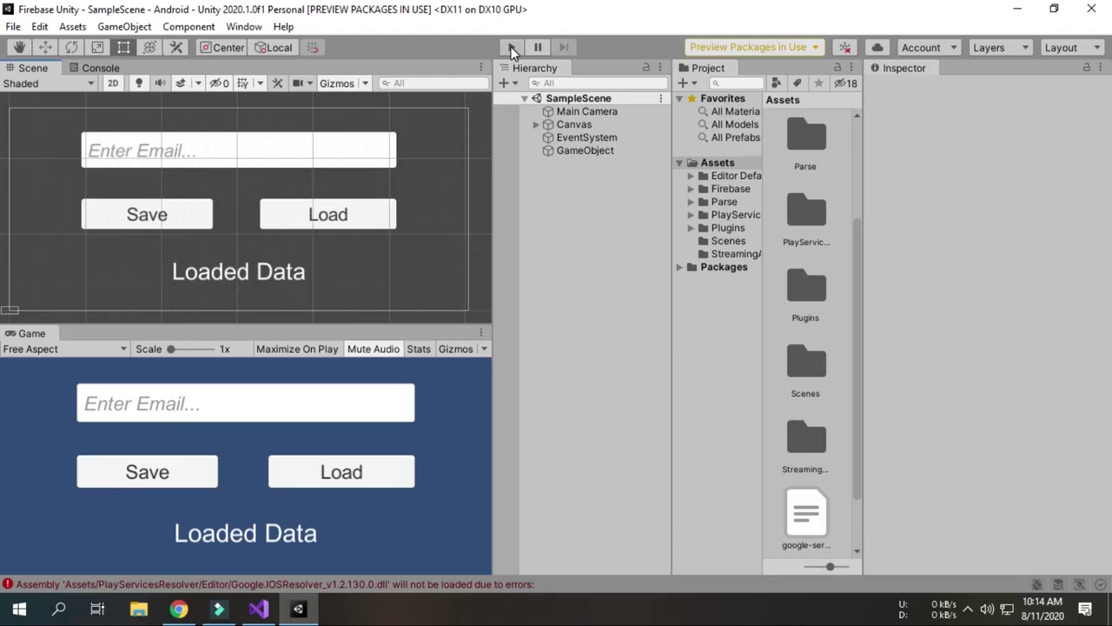
# In play mode, enter a sample e-mail address, save it, then load it back
pyautogui.click(511, 47)
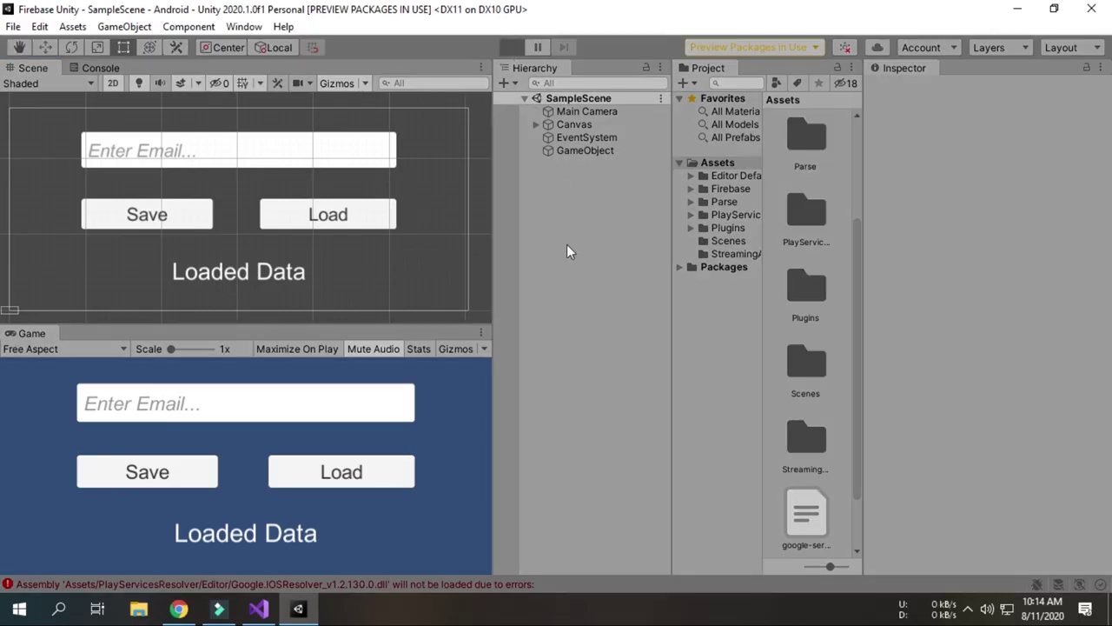
pyautogui.click(300, 408)
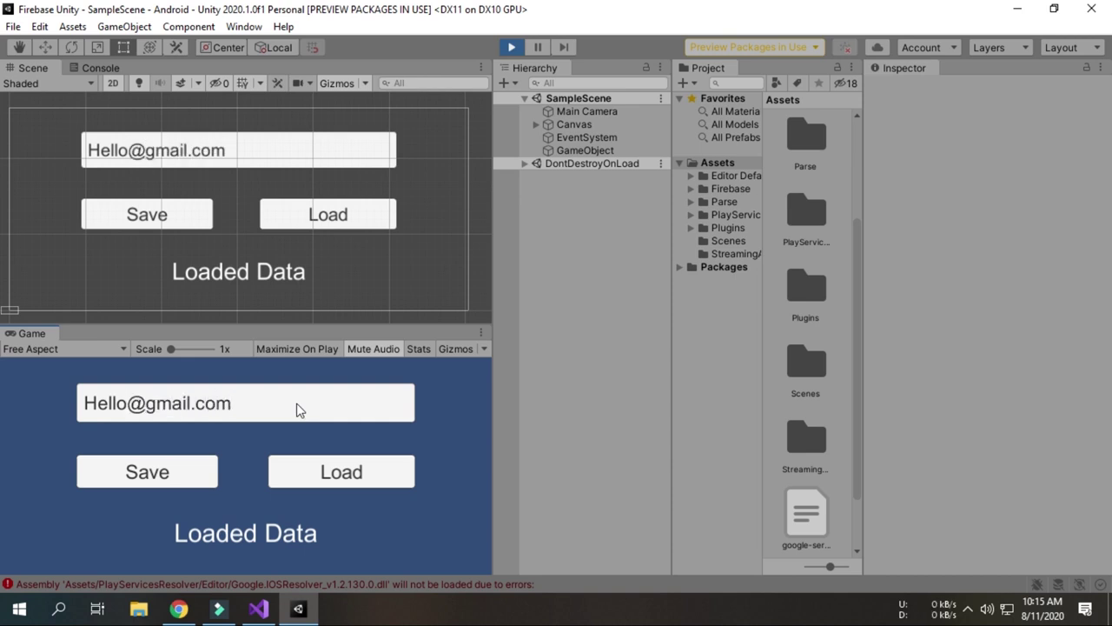
pyautogui.click(159, 472)
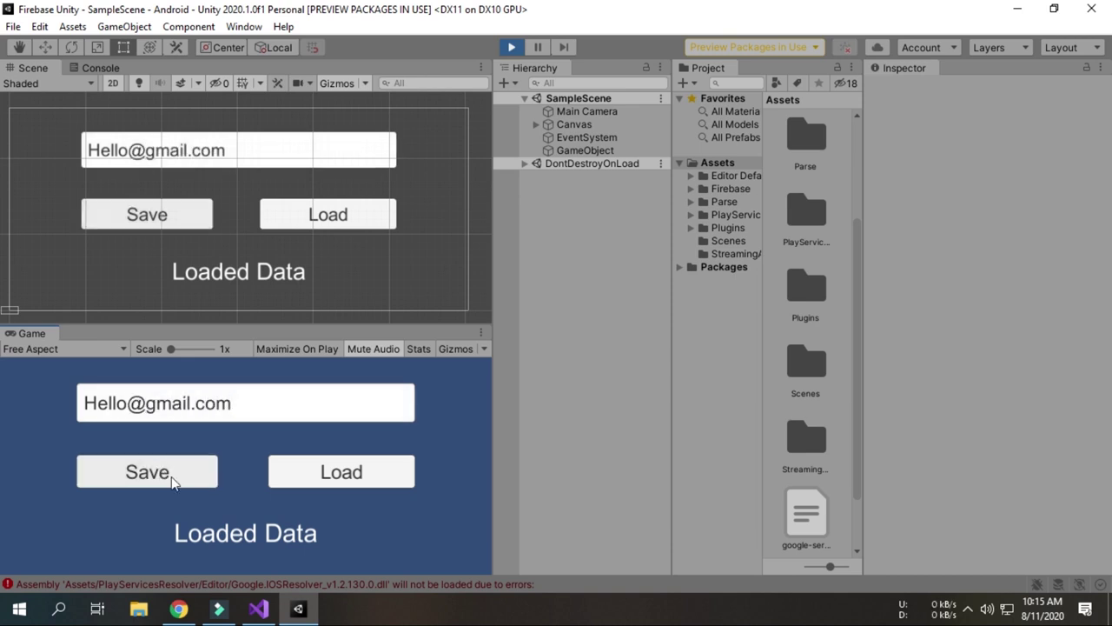
pyautogui.click(378, 469)
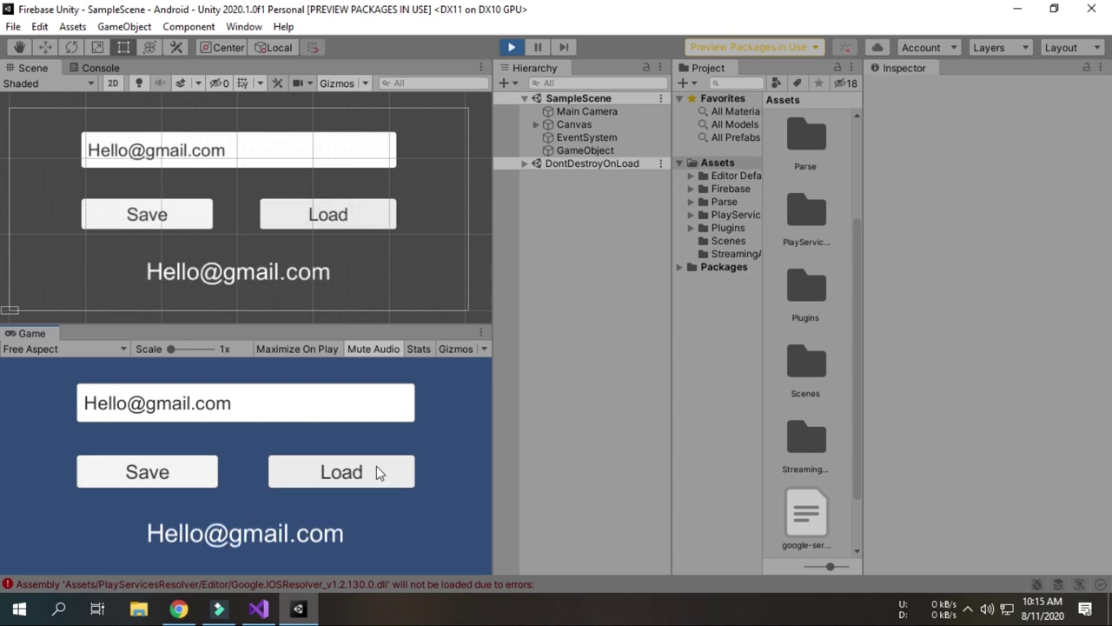